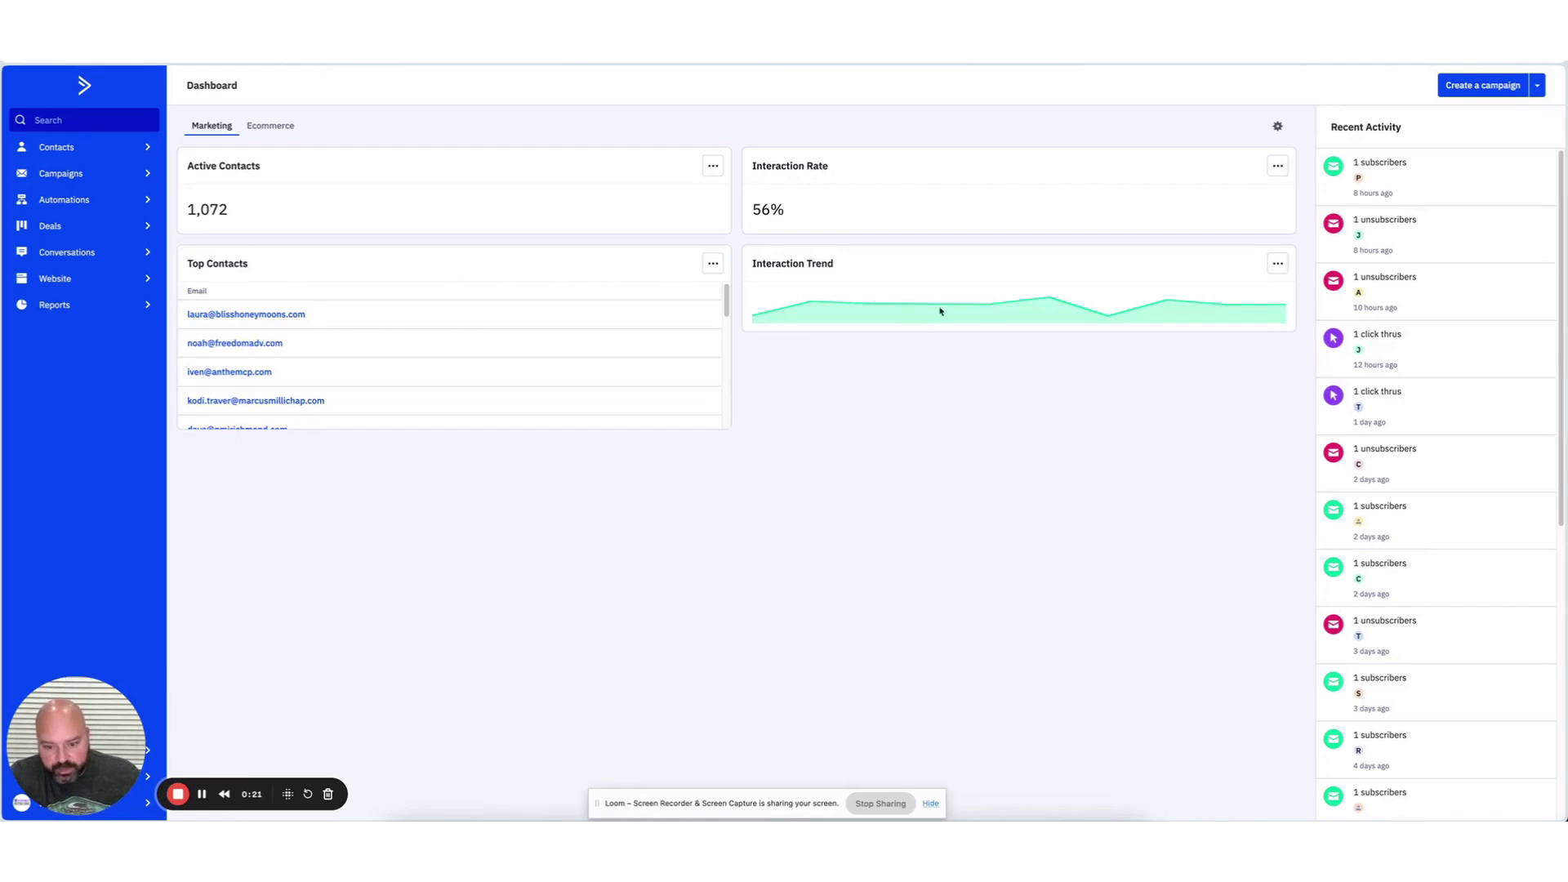
Step: Open the AC / GHL Marketing Automation Projects deals board after trying to drag a Scheduled A Call deal
{"action": "left_click", "coordinate": [930, 804]}
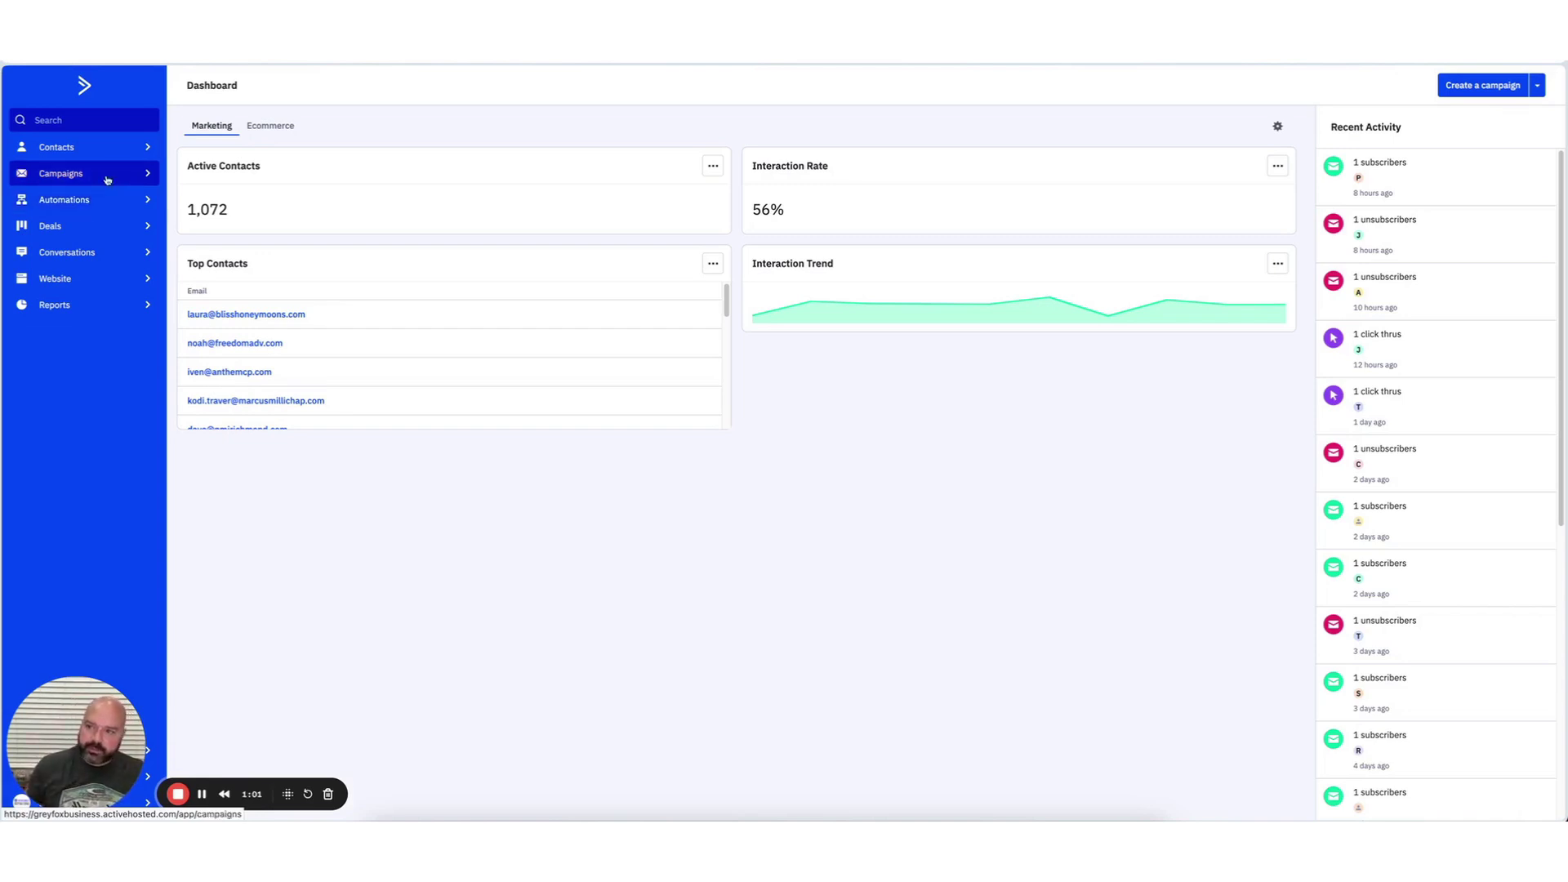
{"action": "left_click", "coordinate": [63, 230]}
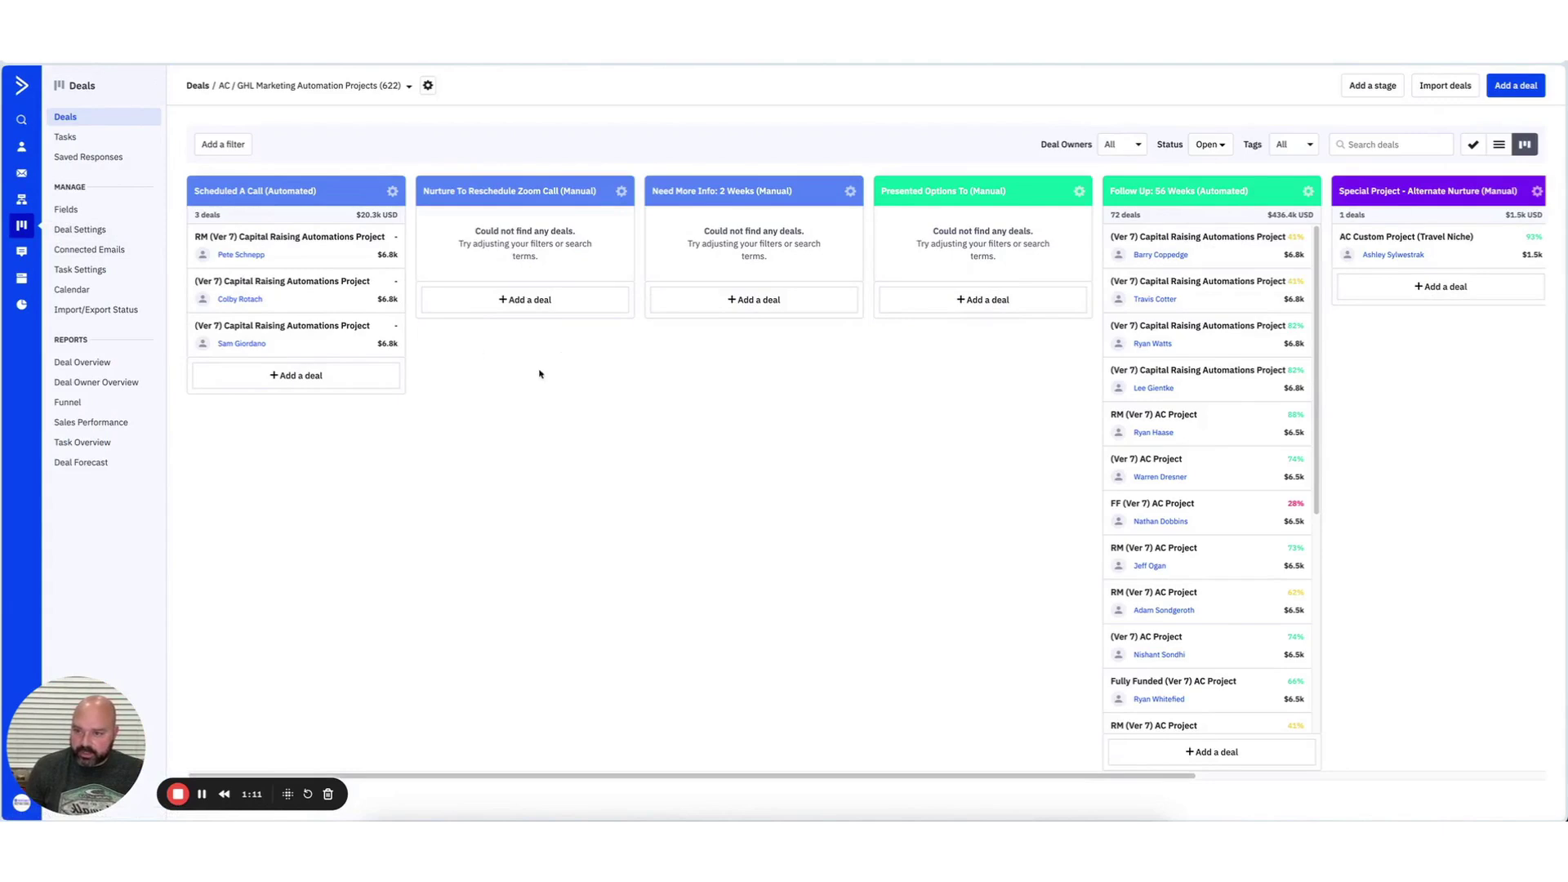
{"action": "mouse_move", "coordinate": [313, 245]}
{"action": "left_mouse_down"}
{"action": "mouse_move", "coordinate": [738, 241]}
{"action": "mouse_move", "coordinate": [938, 206]}
{"action": "mouse_move", "coordinate": [396, 234]}
{"action": "mouse_move", "coordinate": [340, 255]}
{"action": "left_mouse_up"}
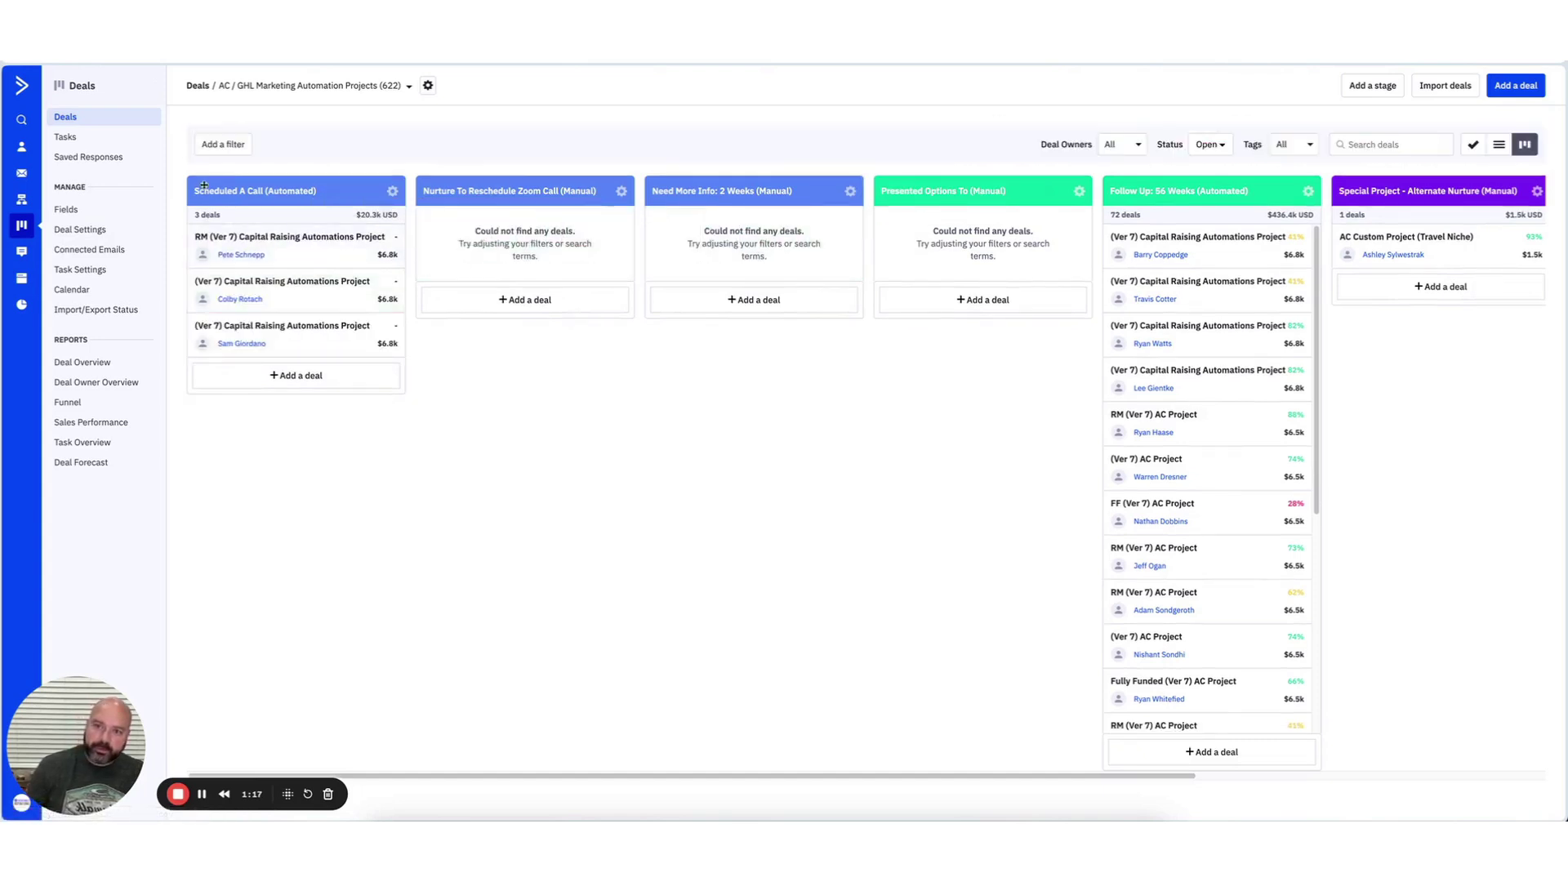
{"action": "left_click", "coordinate": [21, 86]}
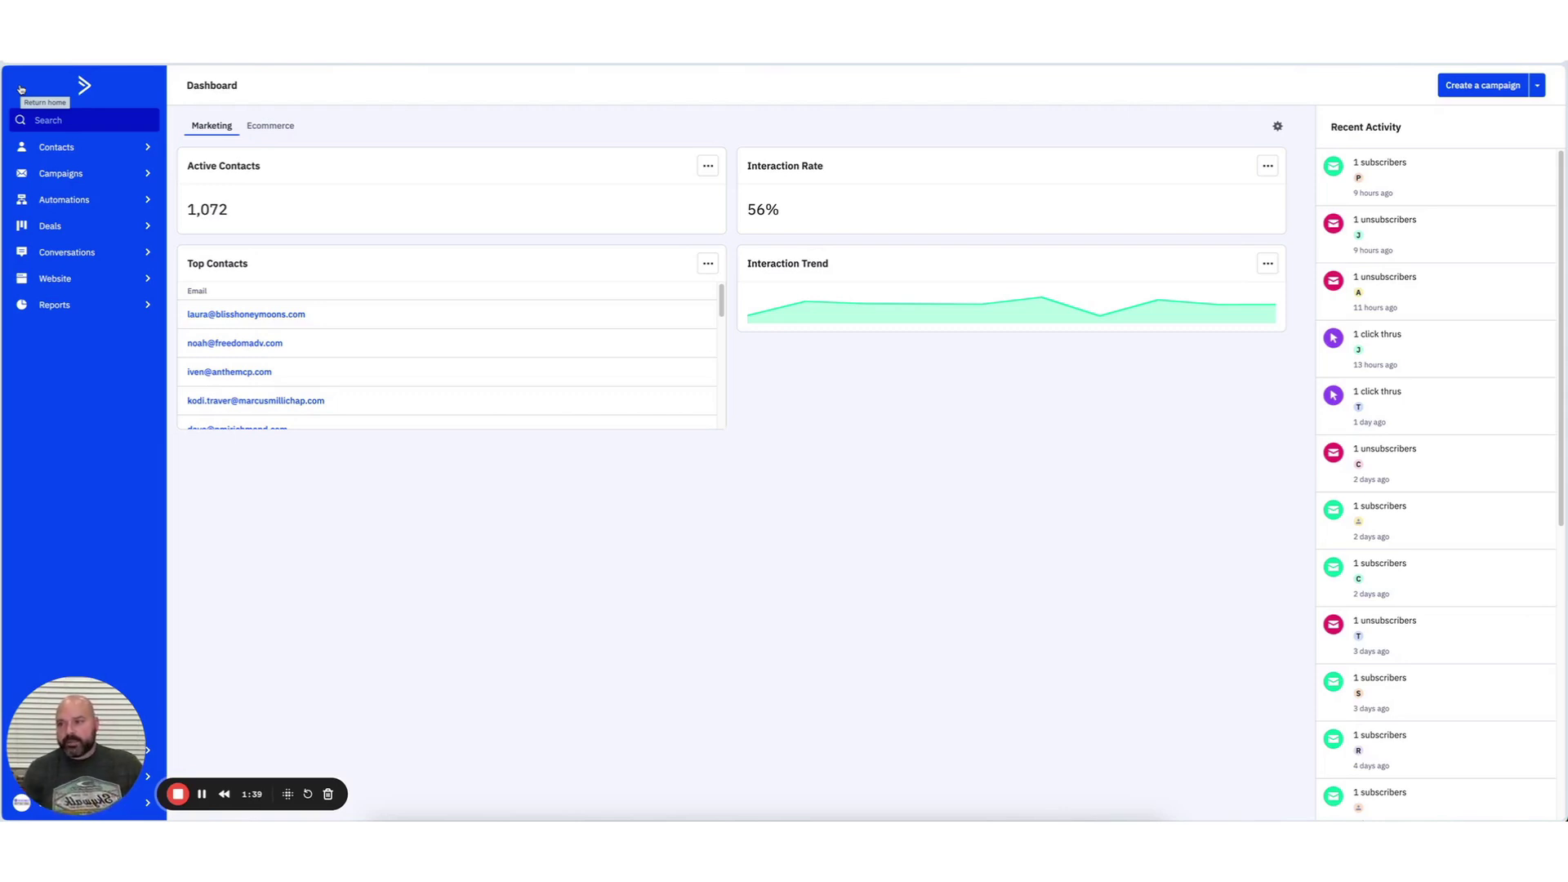
{"action": "left_click", "coordinate": [66, 229]}
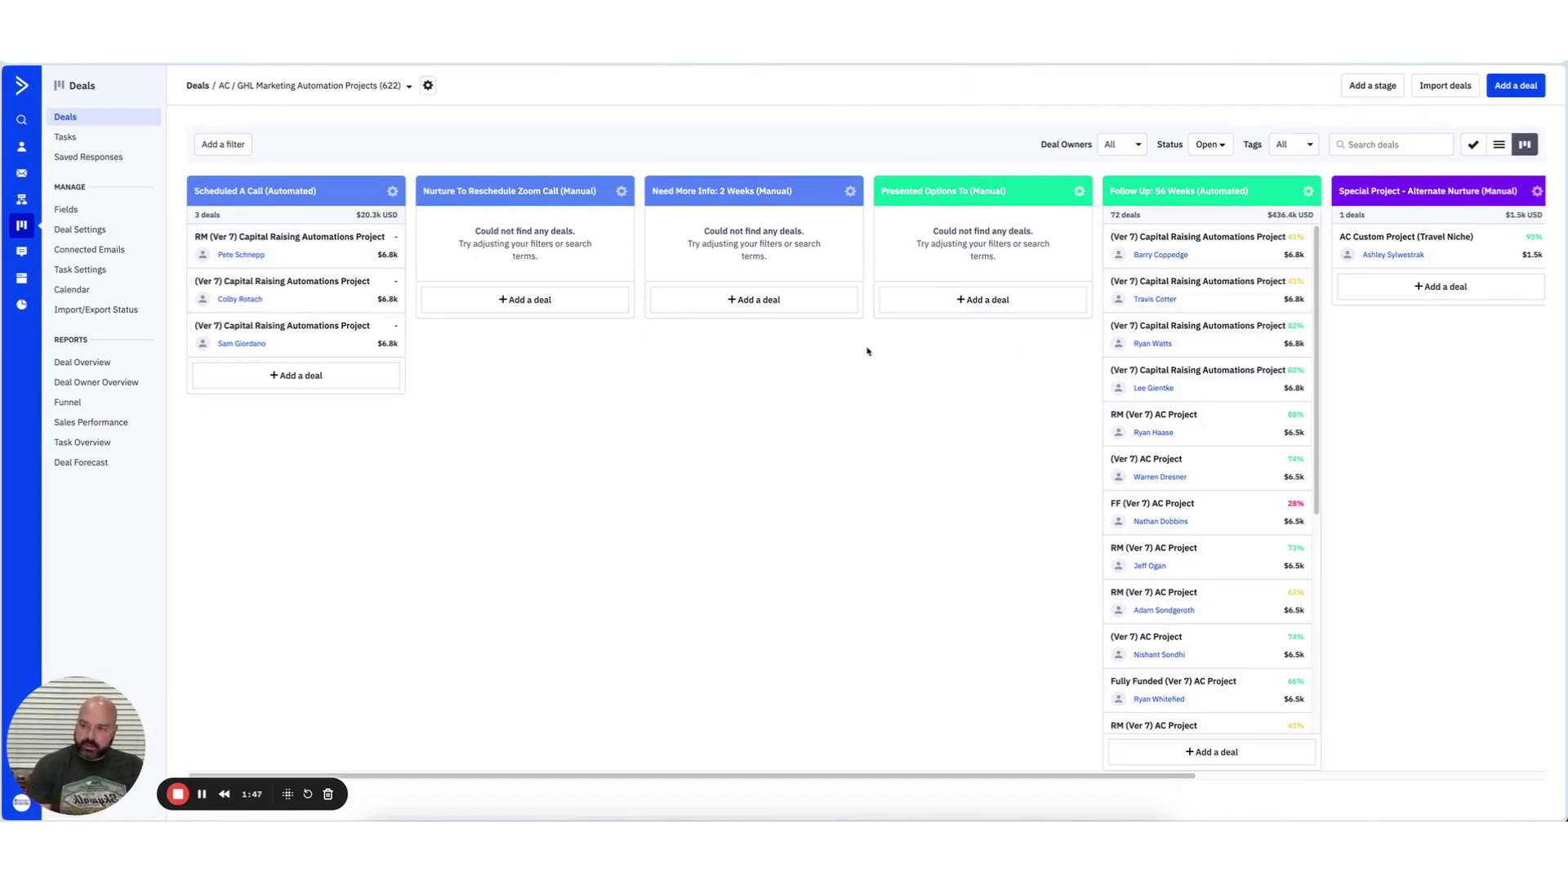
Step: Show only automations labelled Deal Nurture Sequence and scroll down the filtered list
{"action": "left_click", "coordinate": [25, 198]}
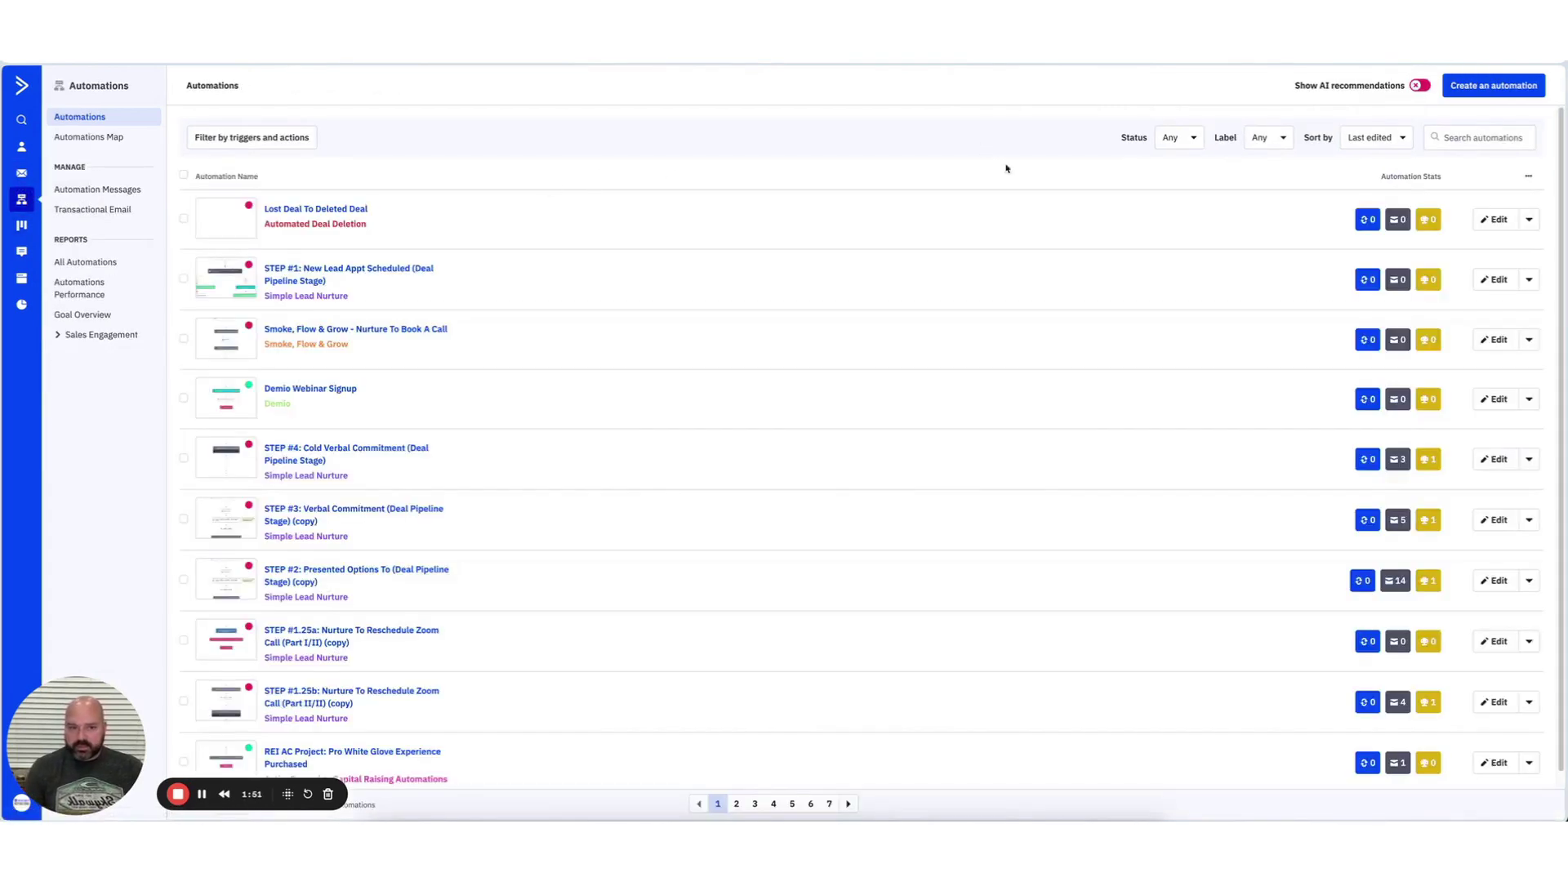
{"action": "left_click", "coordinate": [1266, 141]}
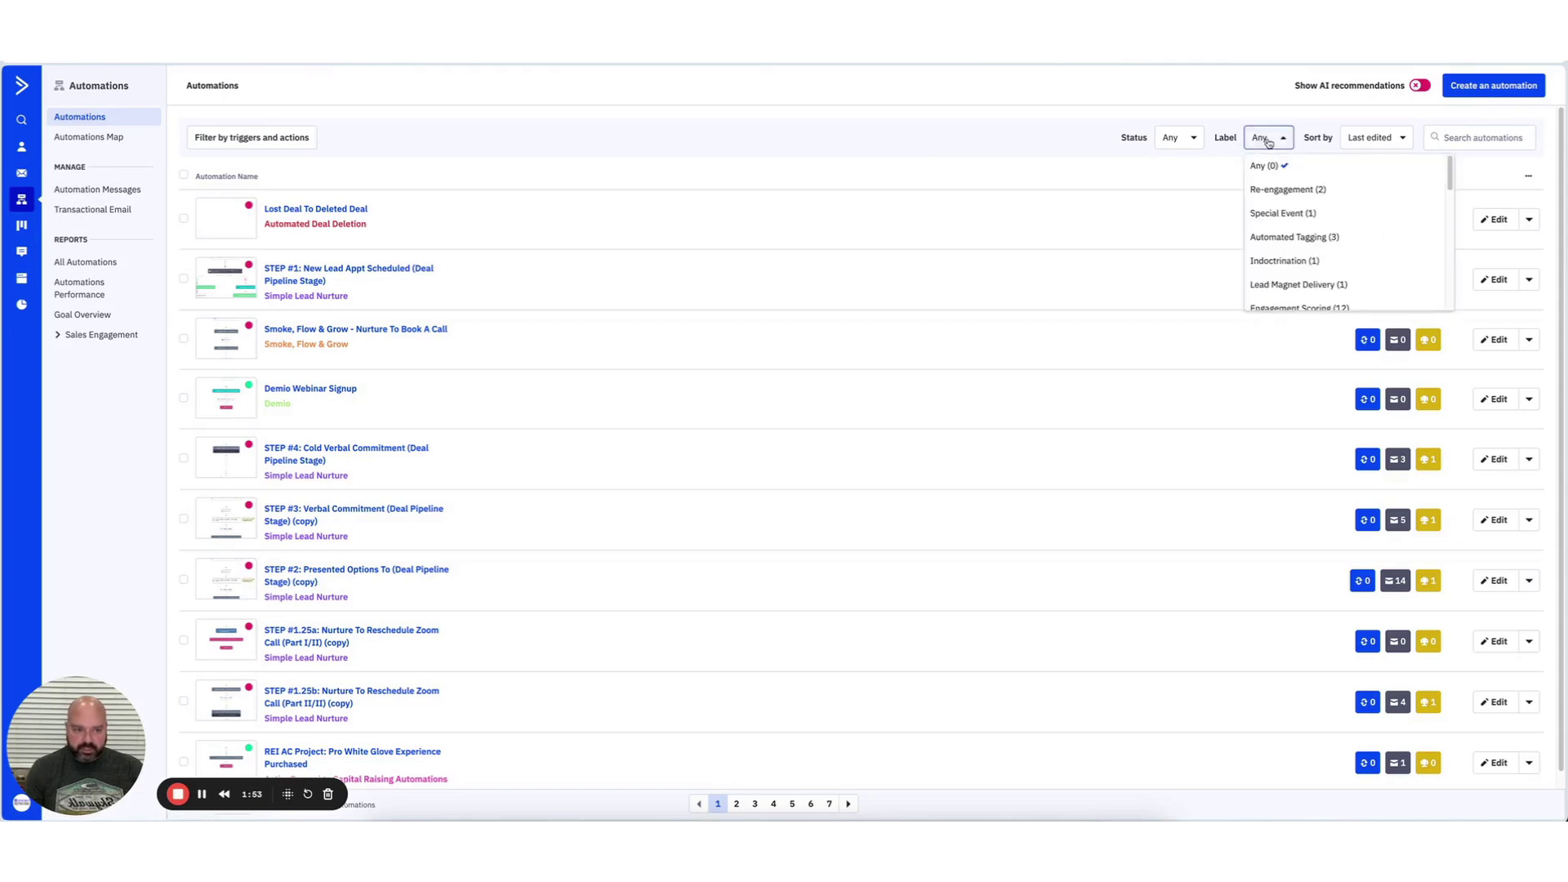
{"action": "scroll", "coordinate": [1299, 237], "scroll_direction": "down", "scroll_amount": 2}
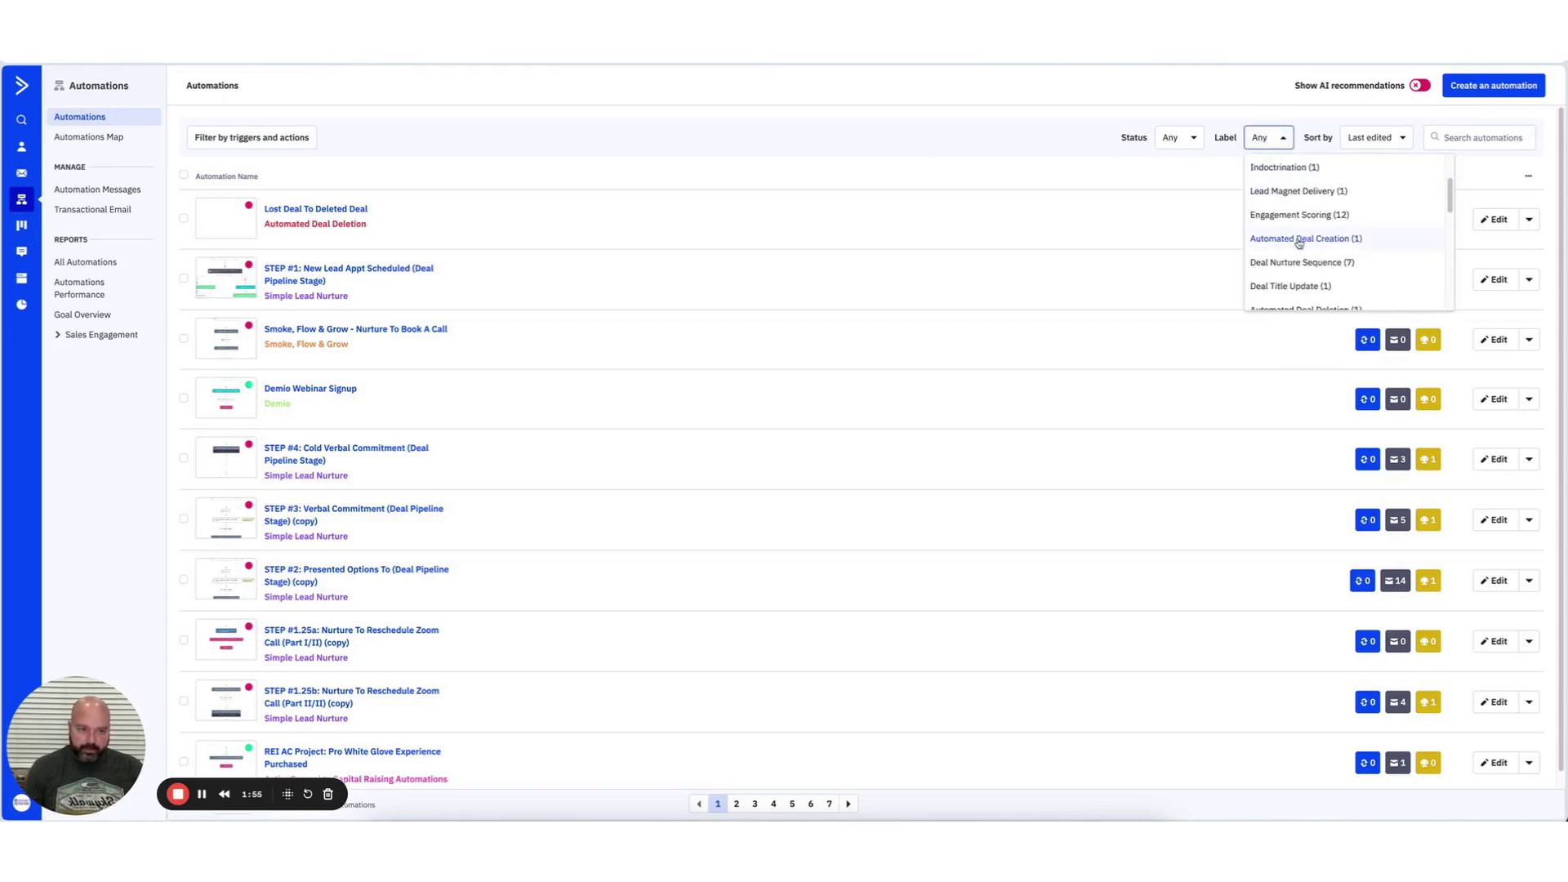
{"action": "left_click", "coordinate": [1303, 263]}
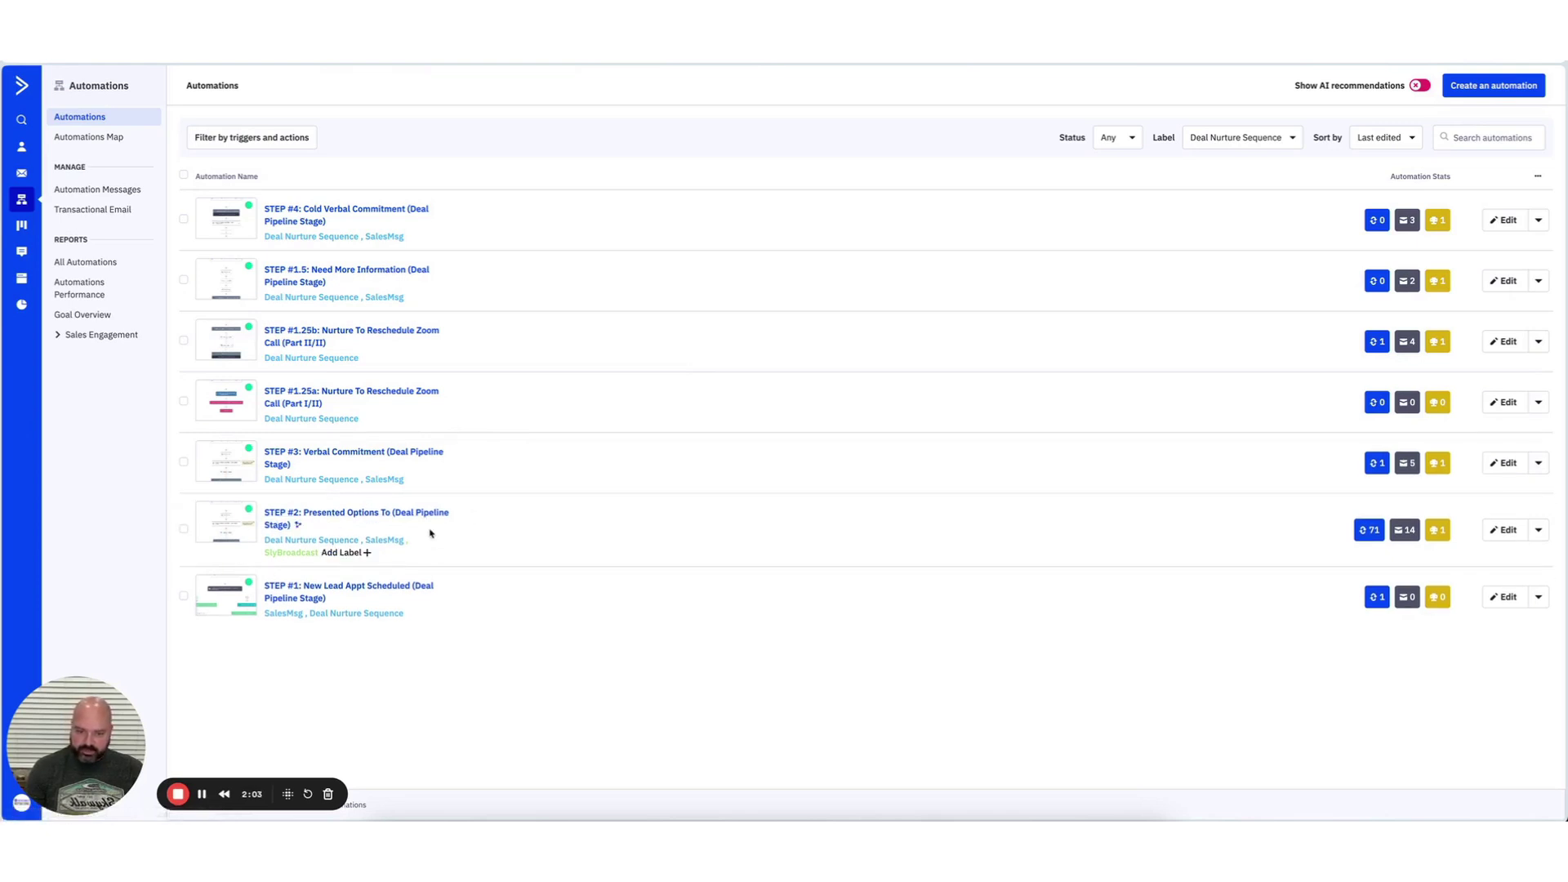
{"action": "mouse_move", "coordinate": [1405, 534]}
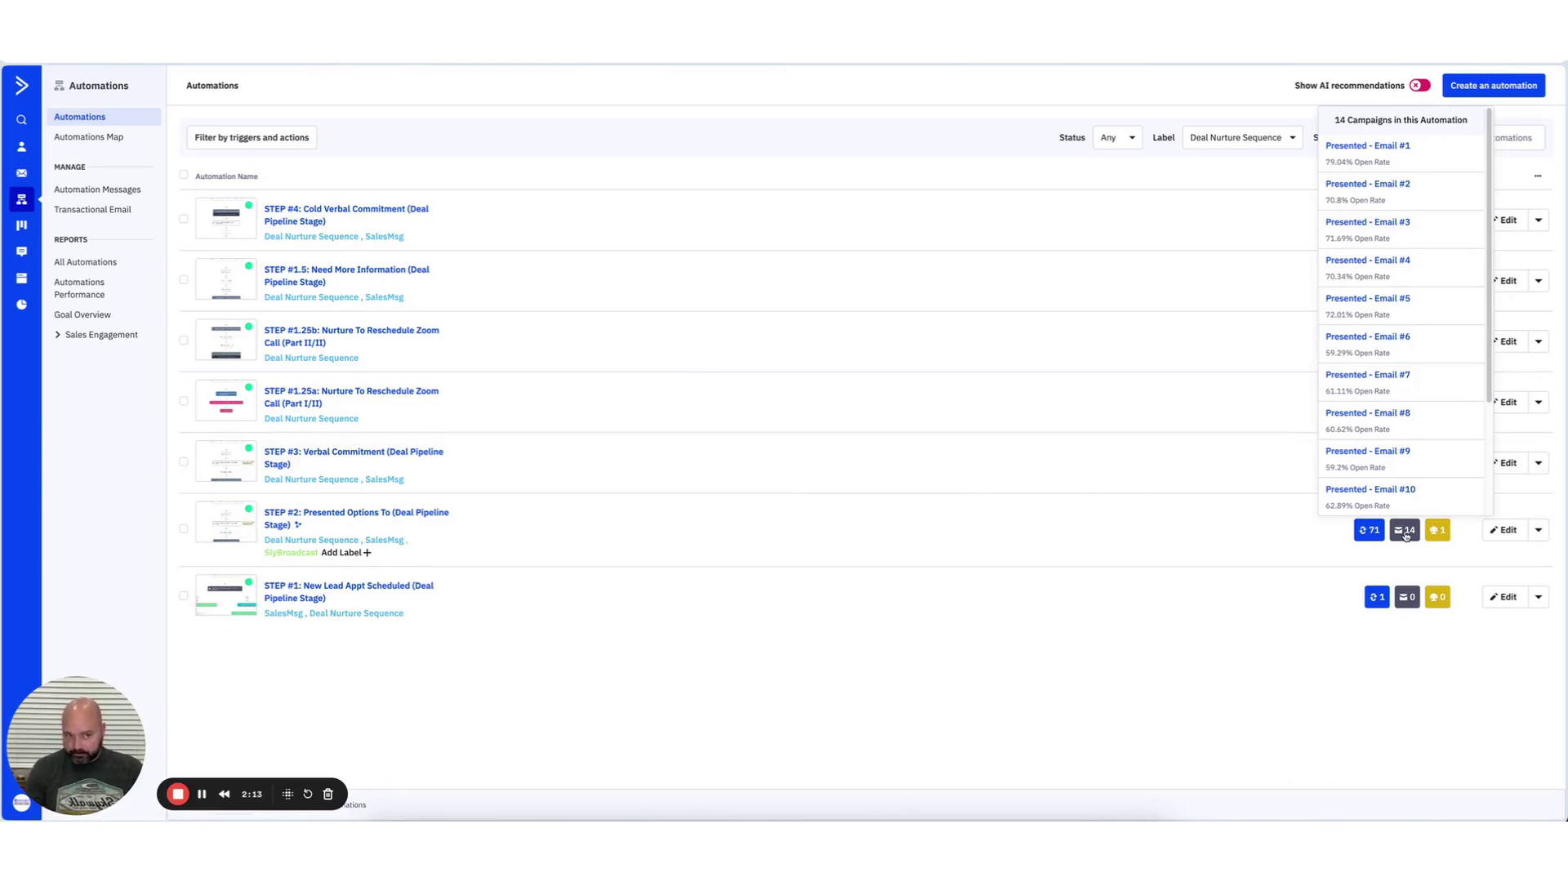
{"action": "scroll", "coordinate": [1406, 478], "scroll_direction": "down", "scroll_amount": 3}
{"action": "scroll", "coordinate": [1409, 476], "scroll_direction": "down", "scroll_amount": 1}
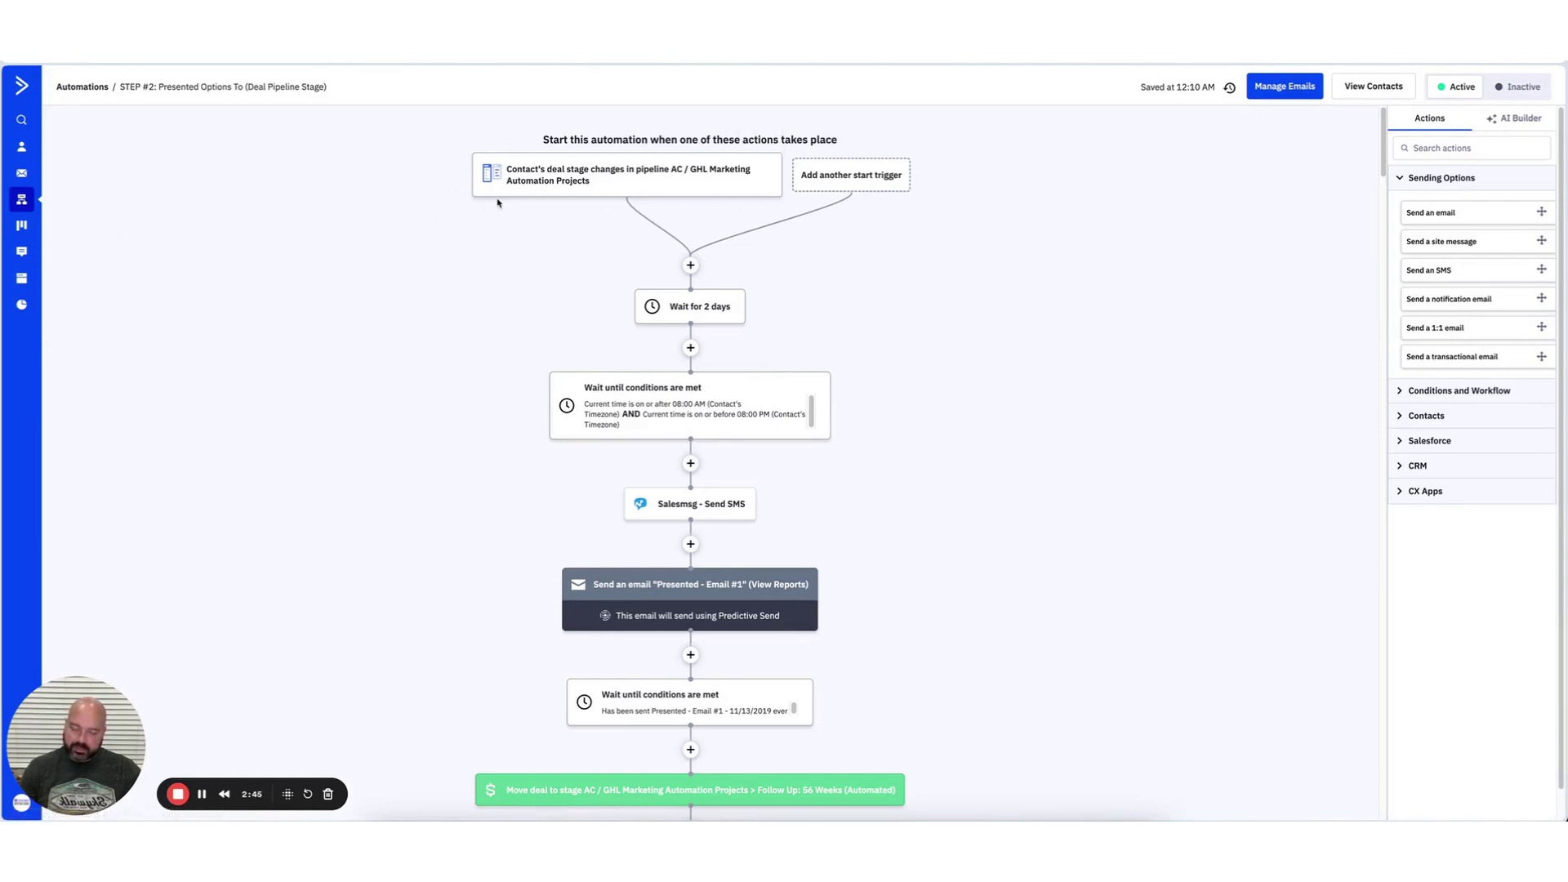
{"action": "scroll", "coordinate": [531, 317], "scroll_direction": "down", "scroll_amount": 1}
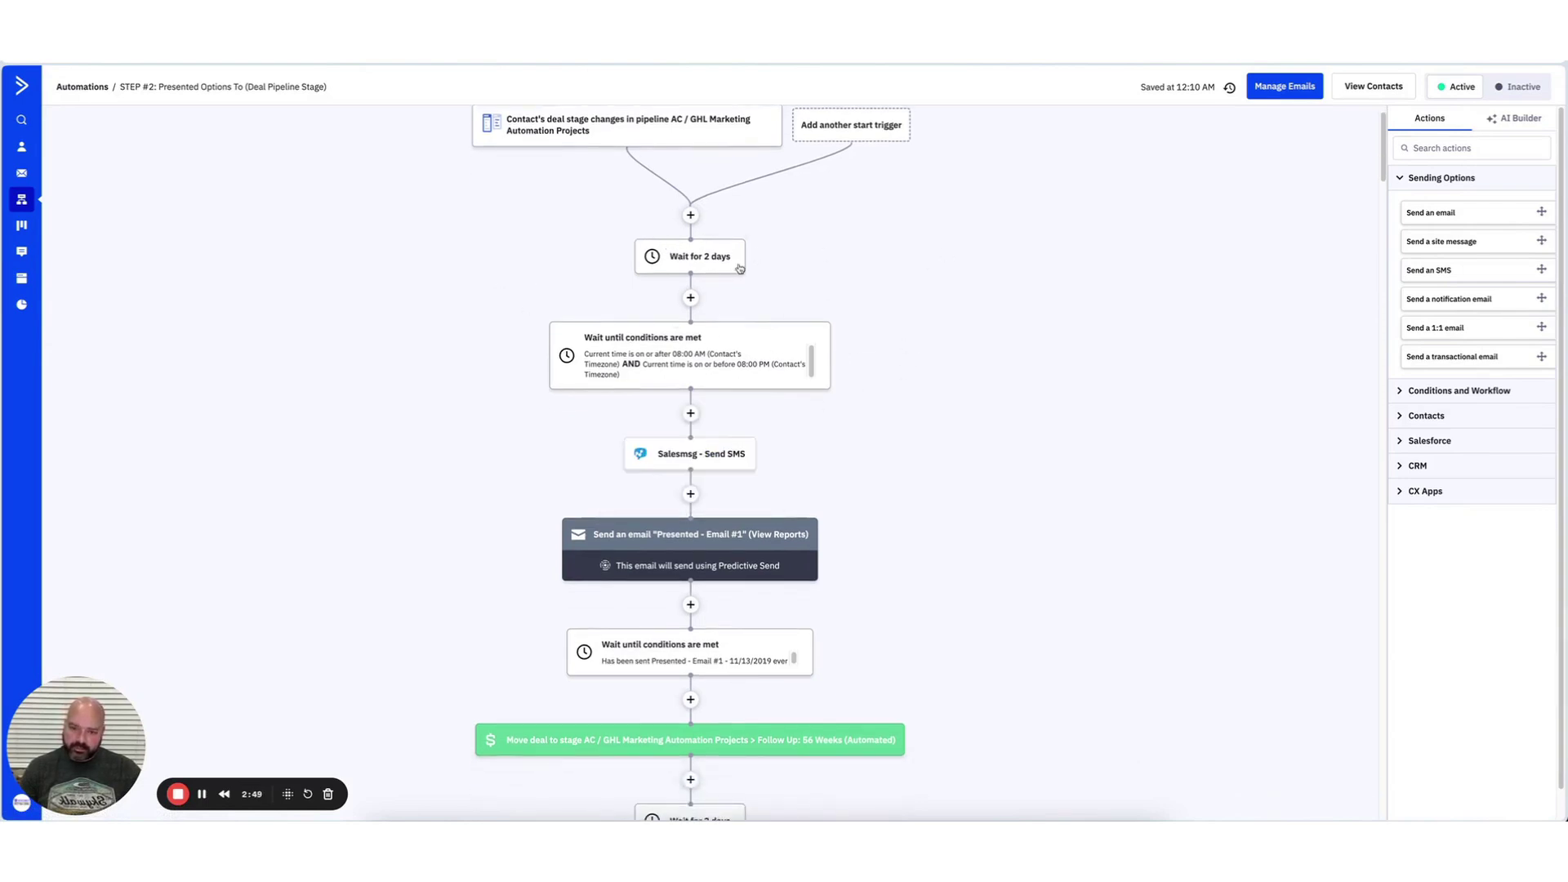
{"action": "mouse_move", "coordinate": [657, 381]}
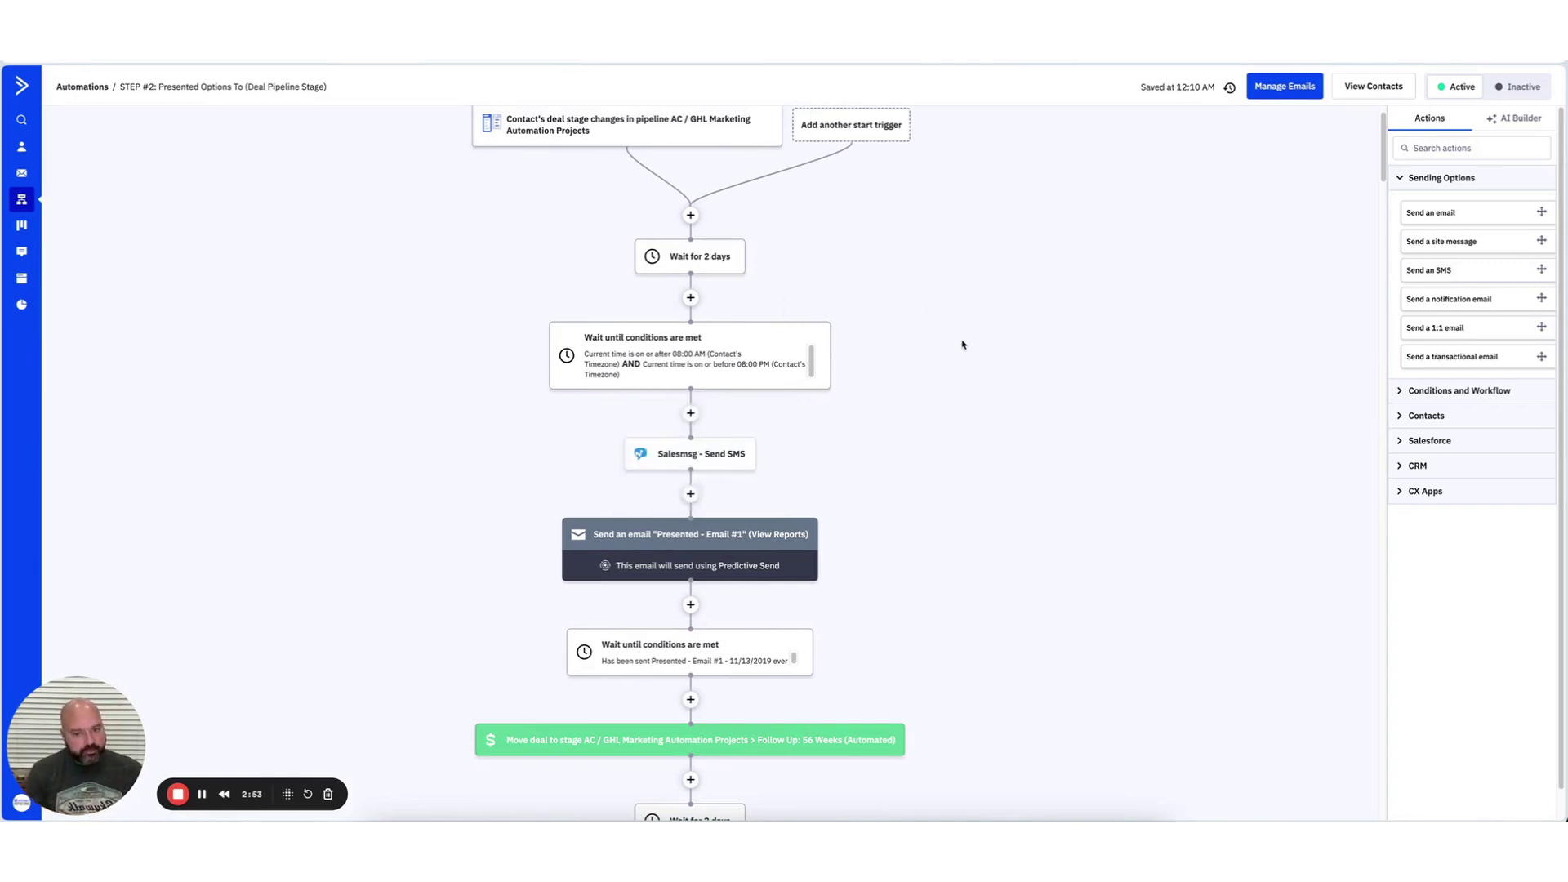
{"action": "scroll", "coordinate": [868, 490], "scroll_direction": "down", "scroll_amount": 4}
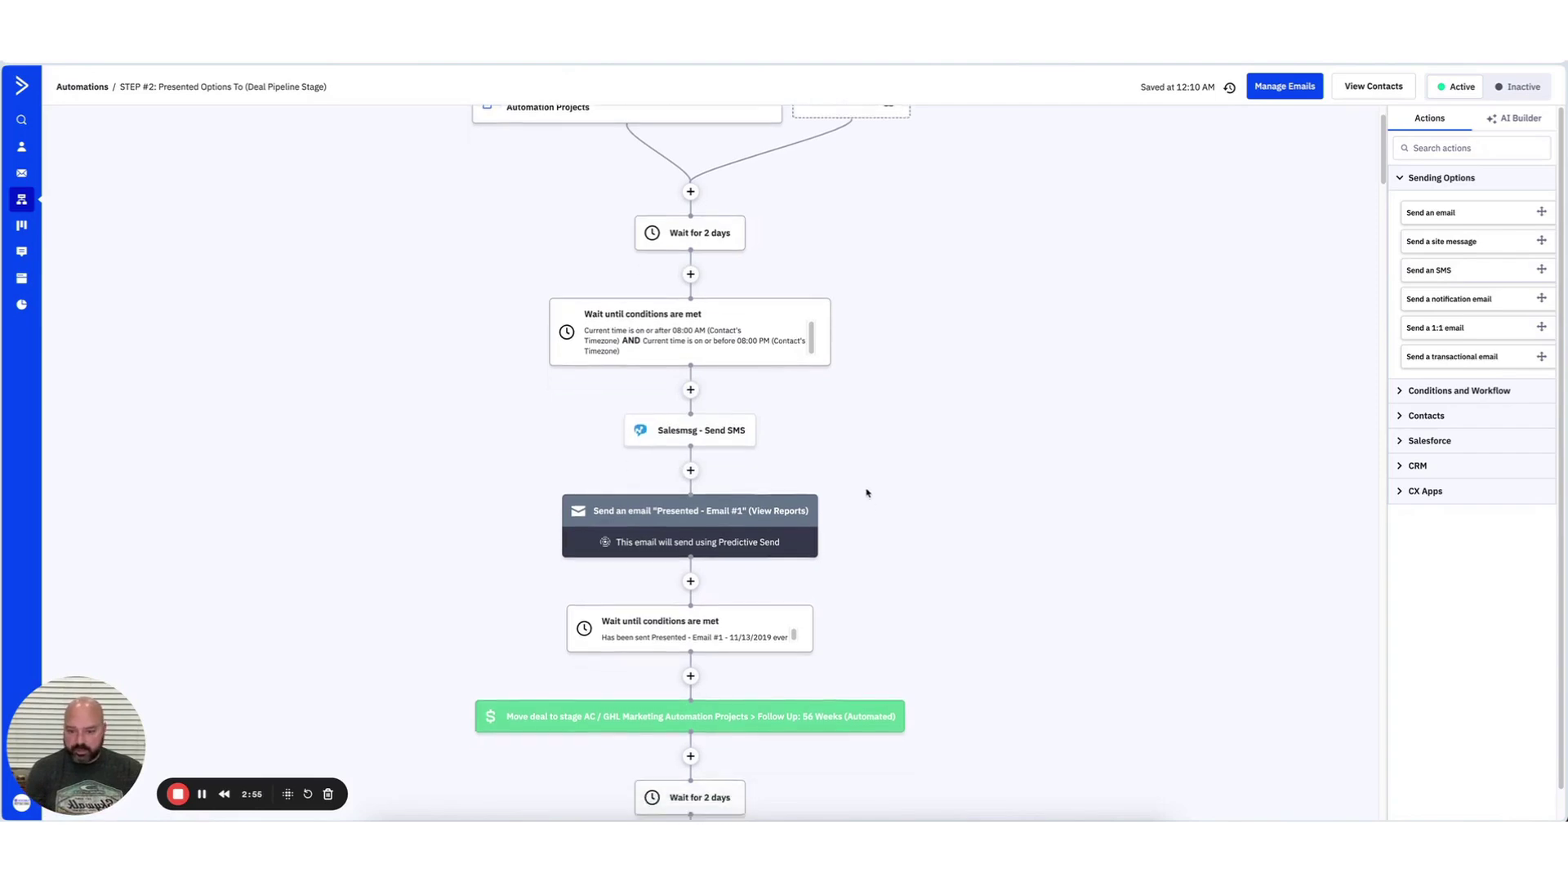
{"action": "scroll", "coordinate": [850, 450], "scroll_direction": "down", "scroll_amount": 20}
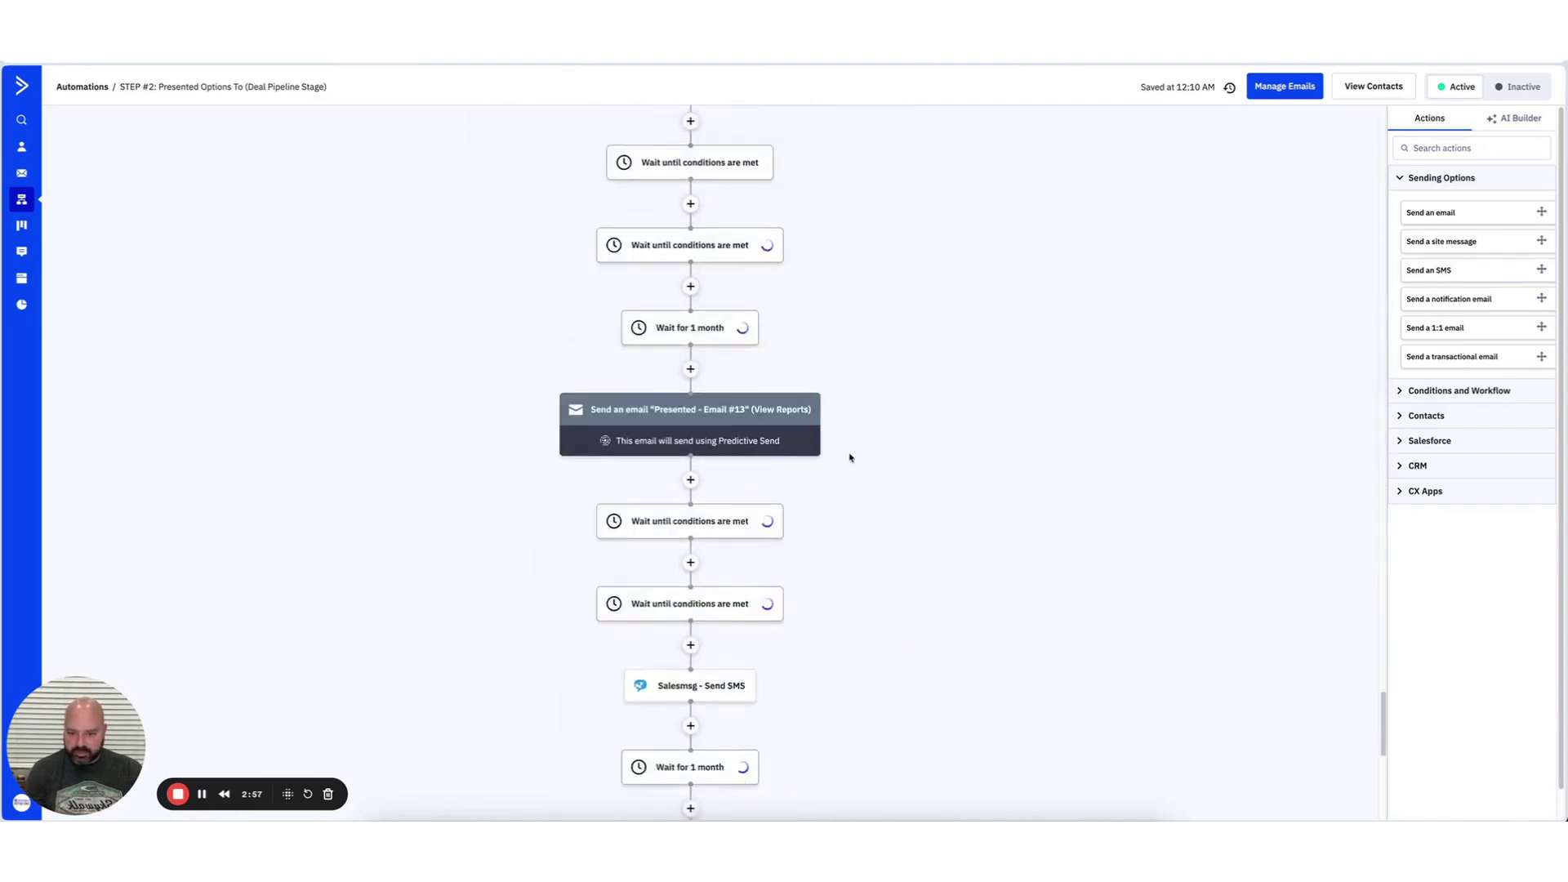
{"action": "scroll", "coordinate": [850, 453], "scroll_direction": "down", "scroll_amount": 2}
{"action": "mouse_move", "coordinate": [701, 508]}
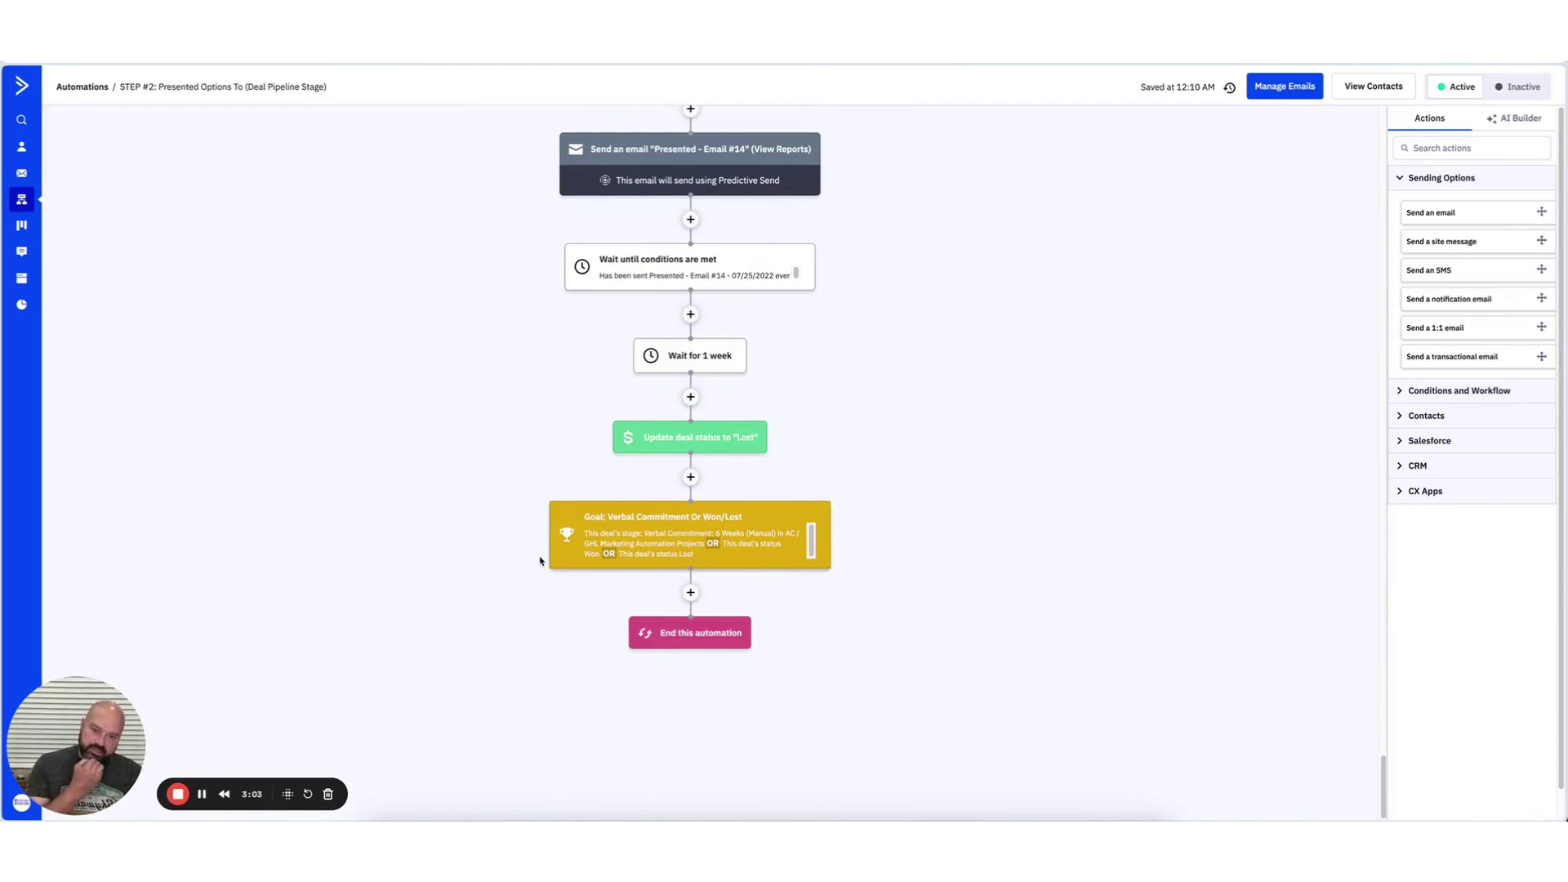
{"action": "mouse_move", "coordinate": [678, 540]}
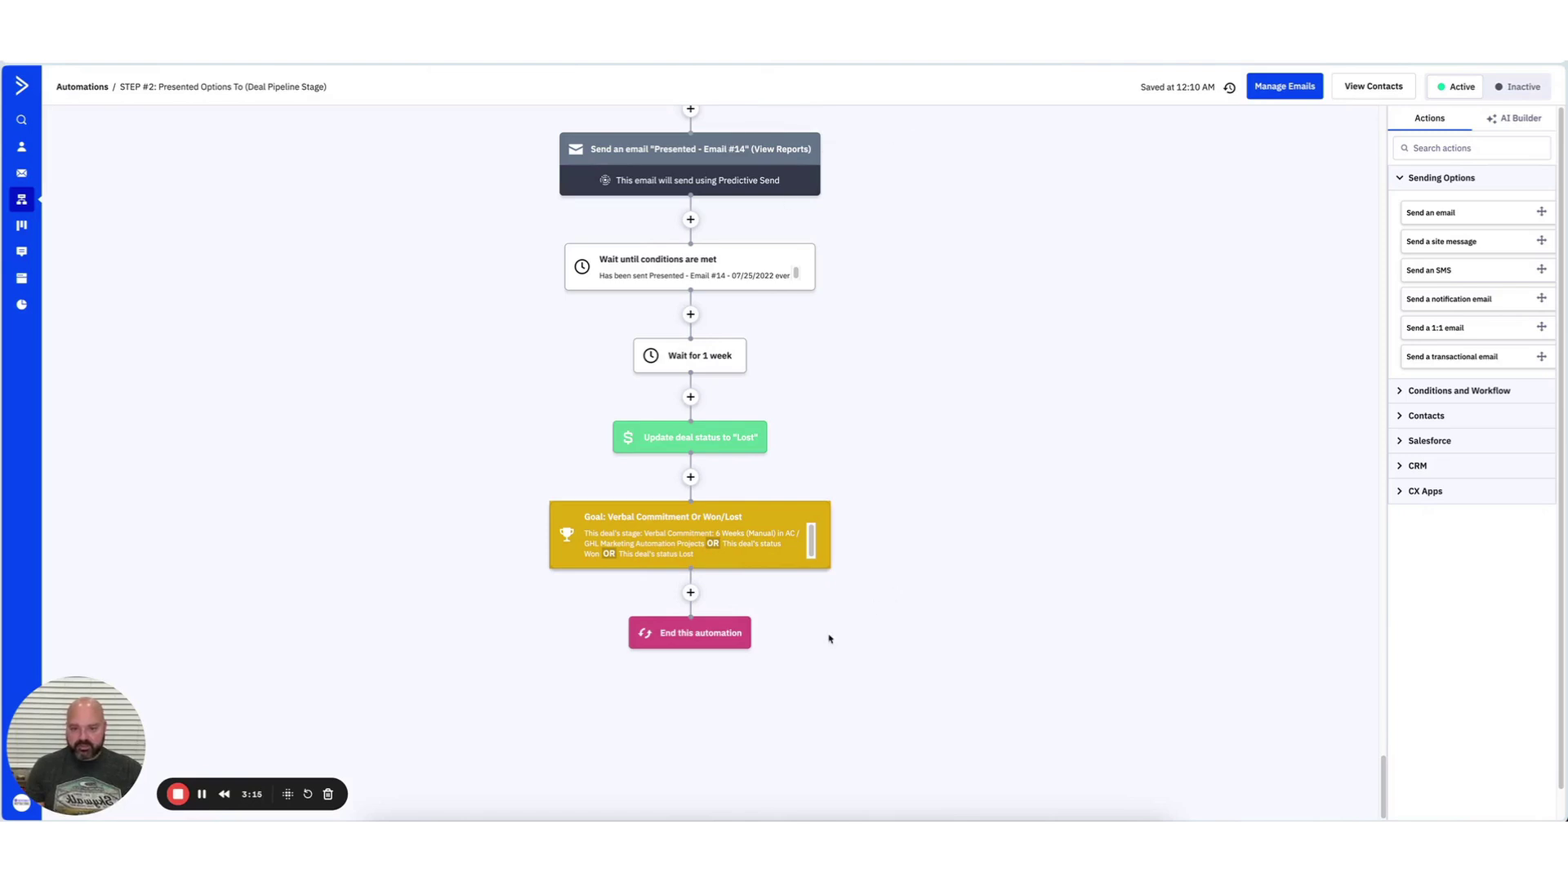
{"action": "scroll", "coordinate": [804, 551], "scroll_direction": "up", "scroll_amount": 10}
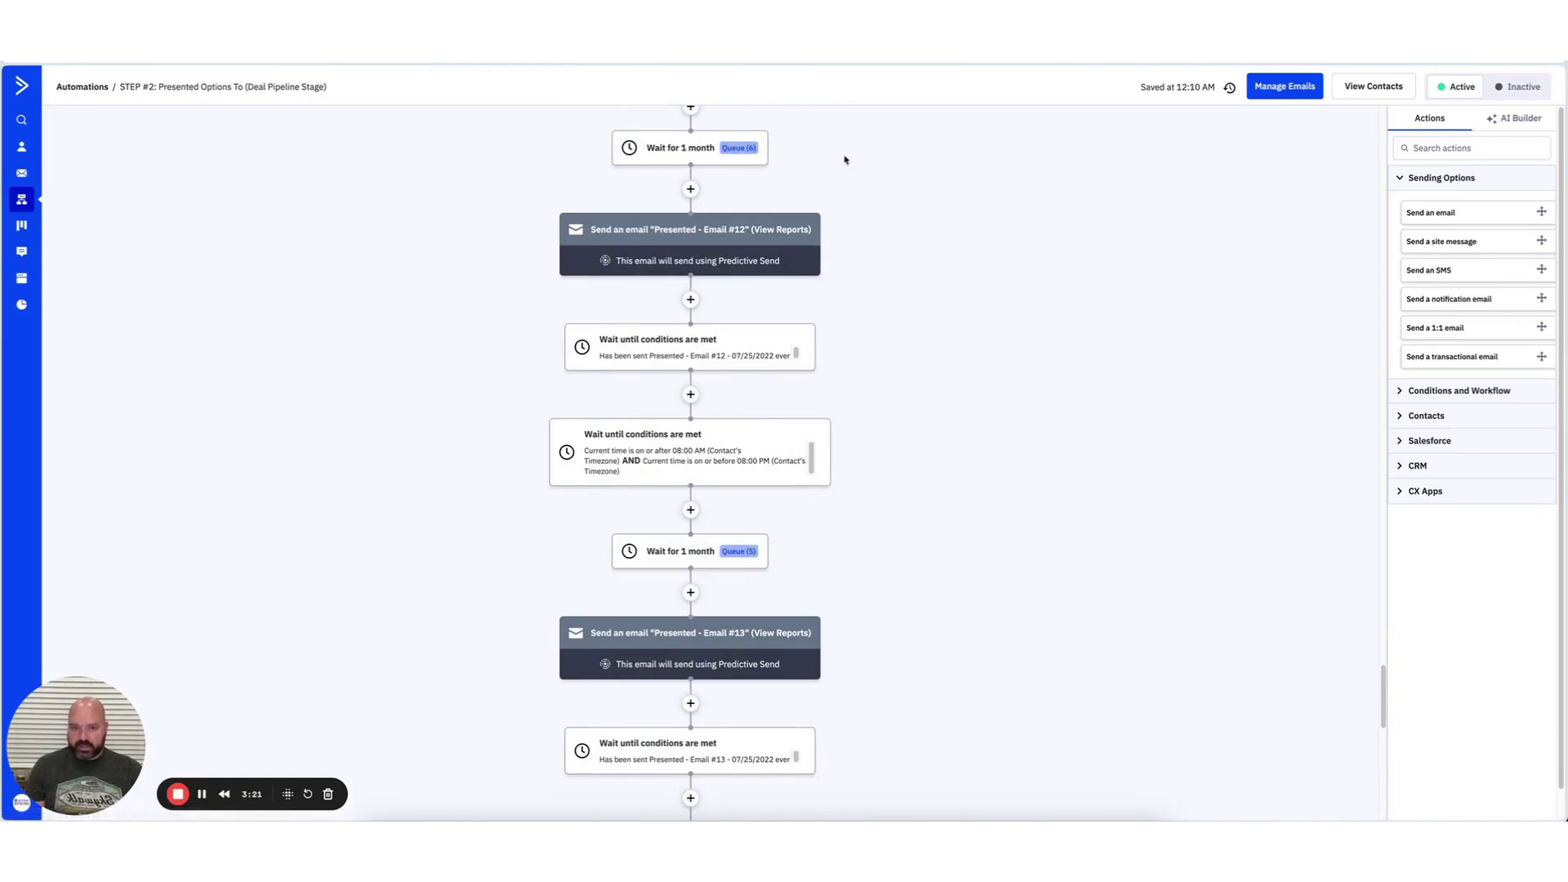
{"action": "scroll", "coordinate": [1159, 614], "scroll_direction": "down", "scroll_amount": 3}
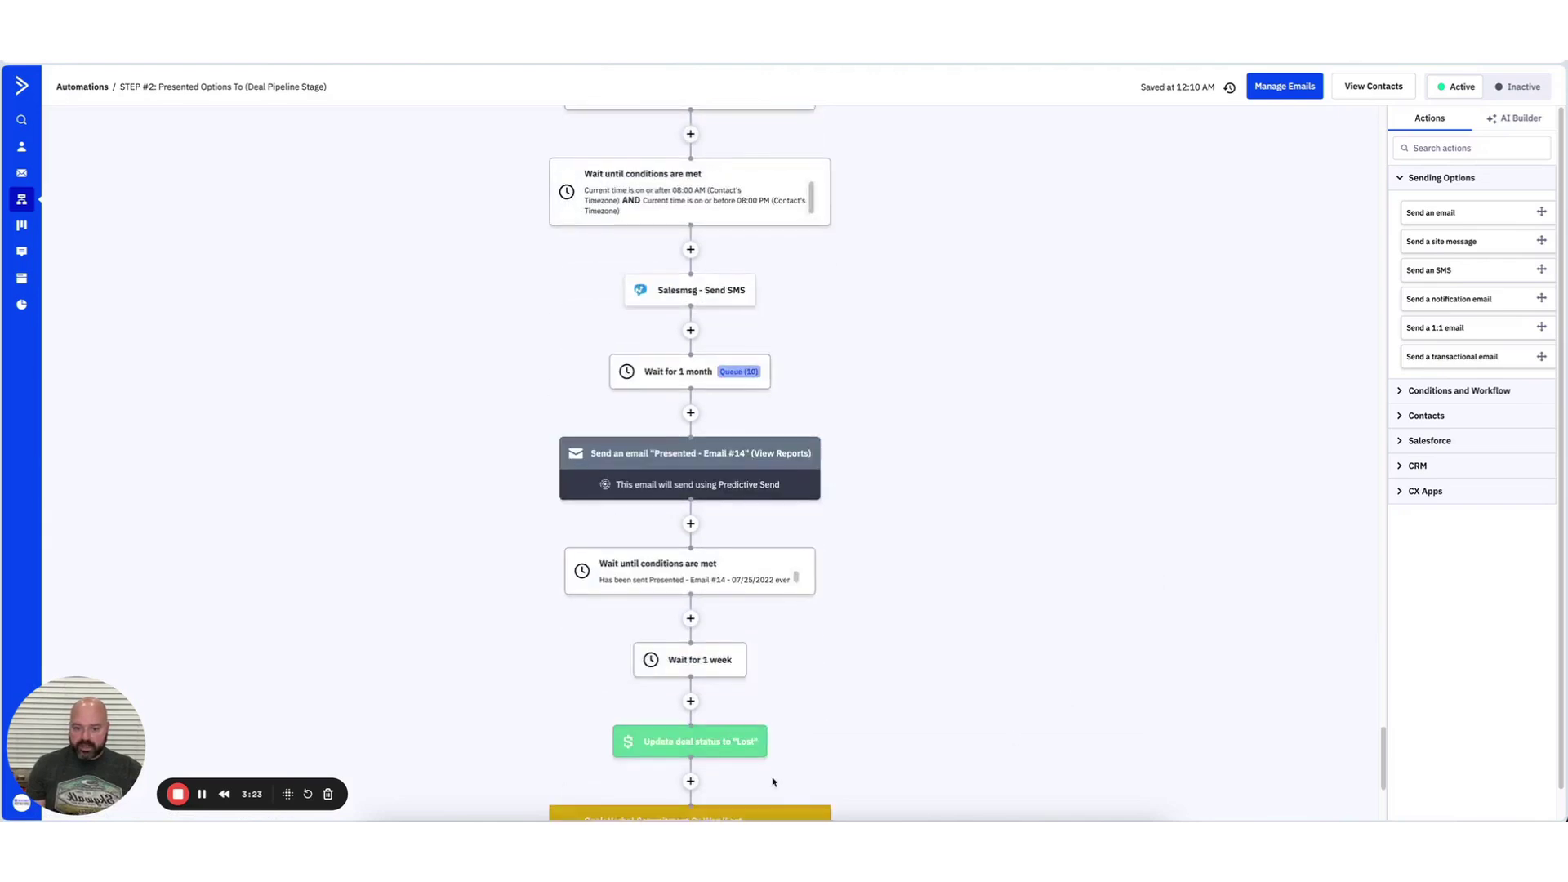
{"action": "scroll", "coordinate": [772, 782], "scroll_direction": "down", "scroll_amount": 1}
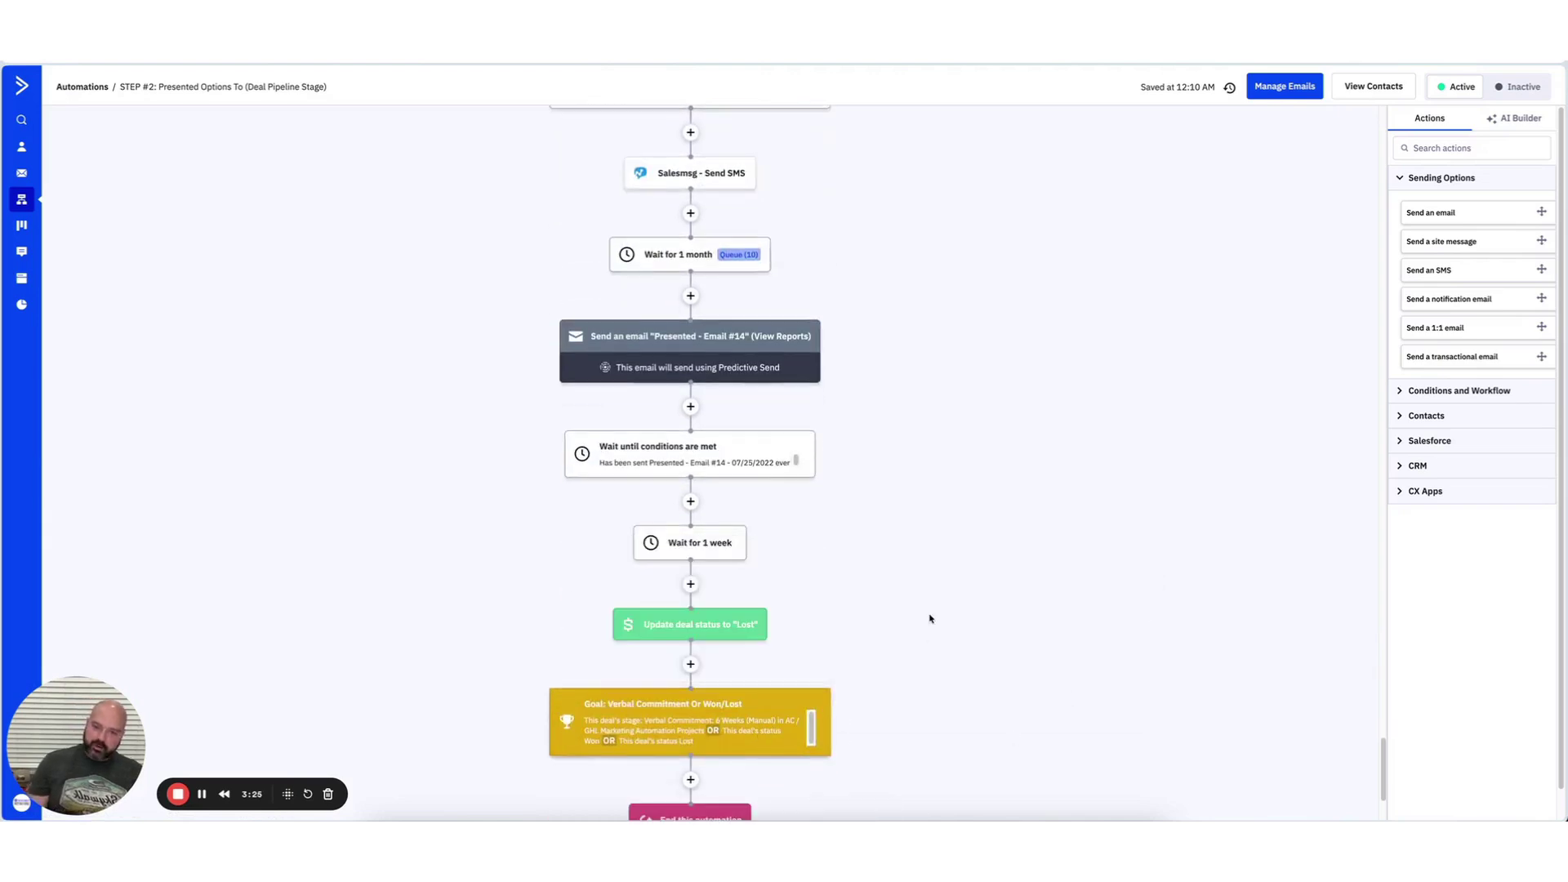
{"action": "scroll", "coordinate": [929, 619], "scroll_direction": "up", "scroll_amount": 10}
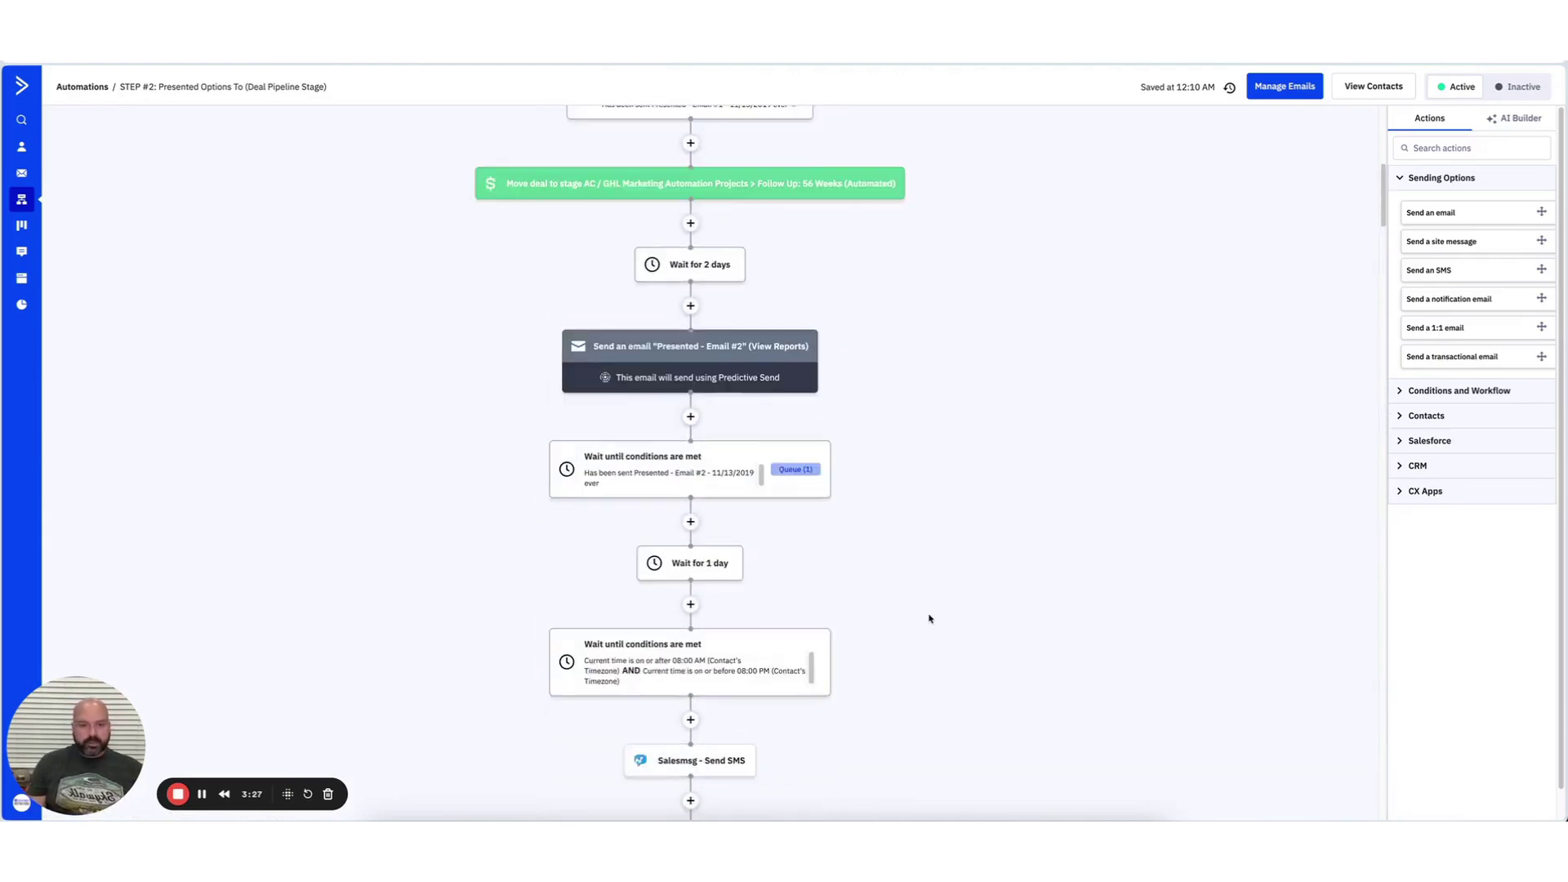
{"action": "scroll", "coordinate": [930, 619], "scroll_direction": "up", "scroll_amount": 7}
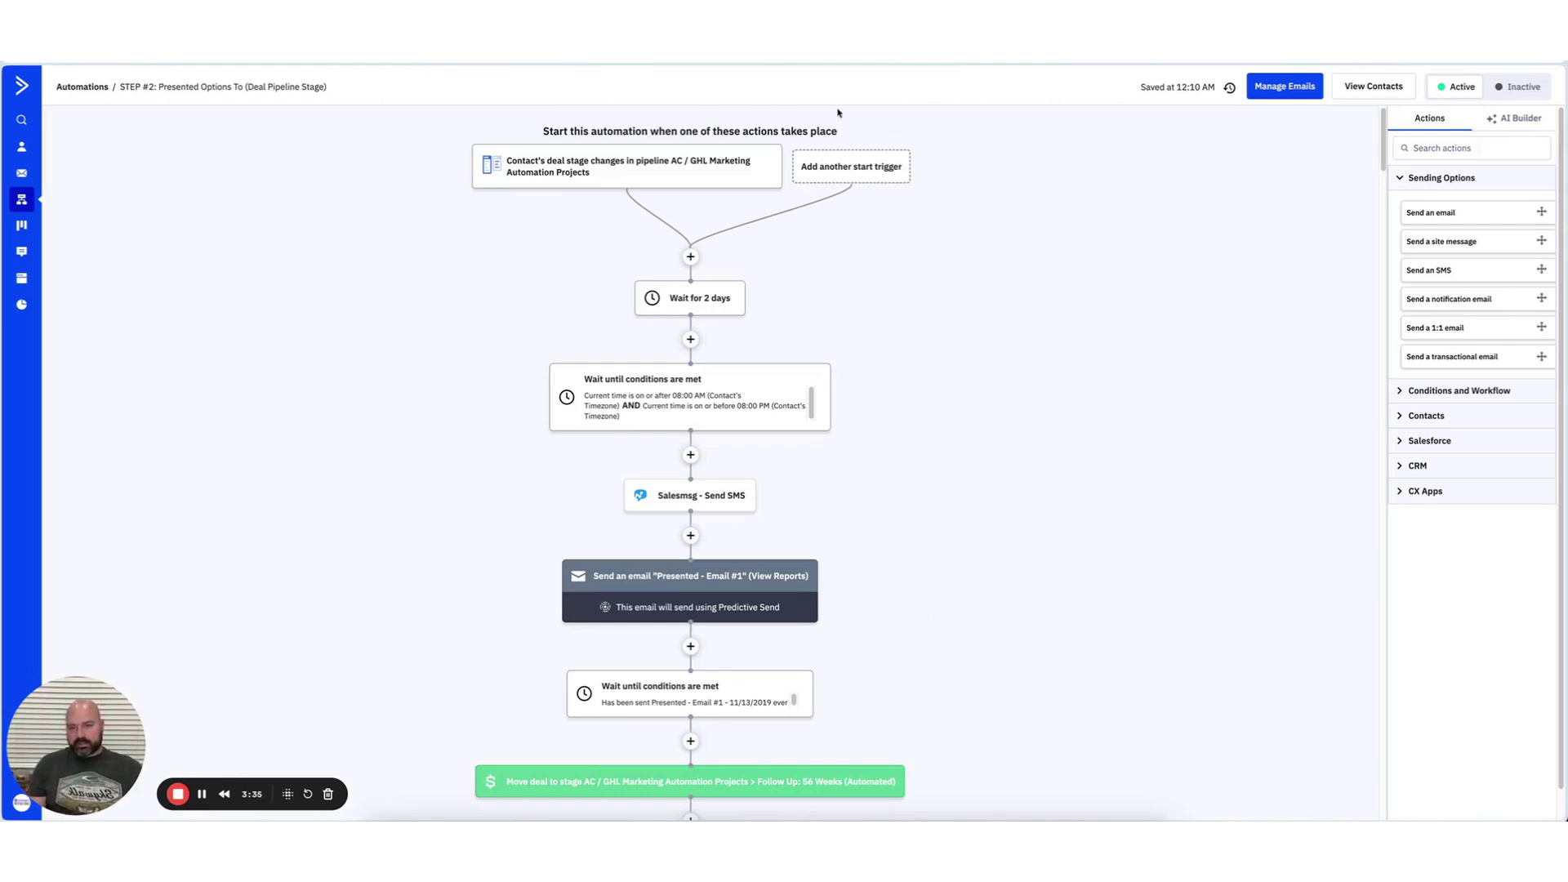
{"action": "mouse_move", "coordinate": [593, 596]}
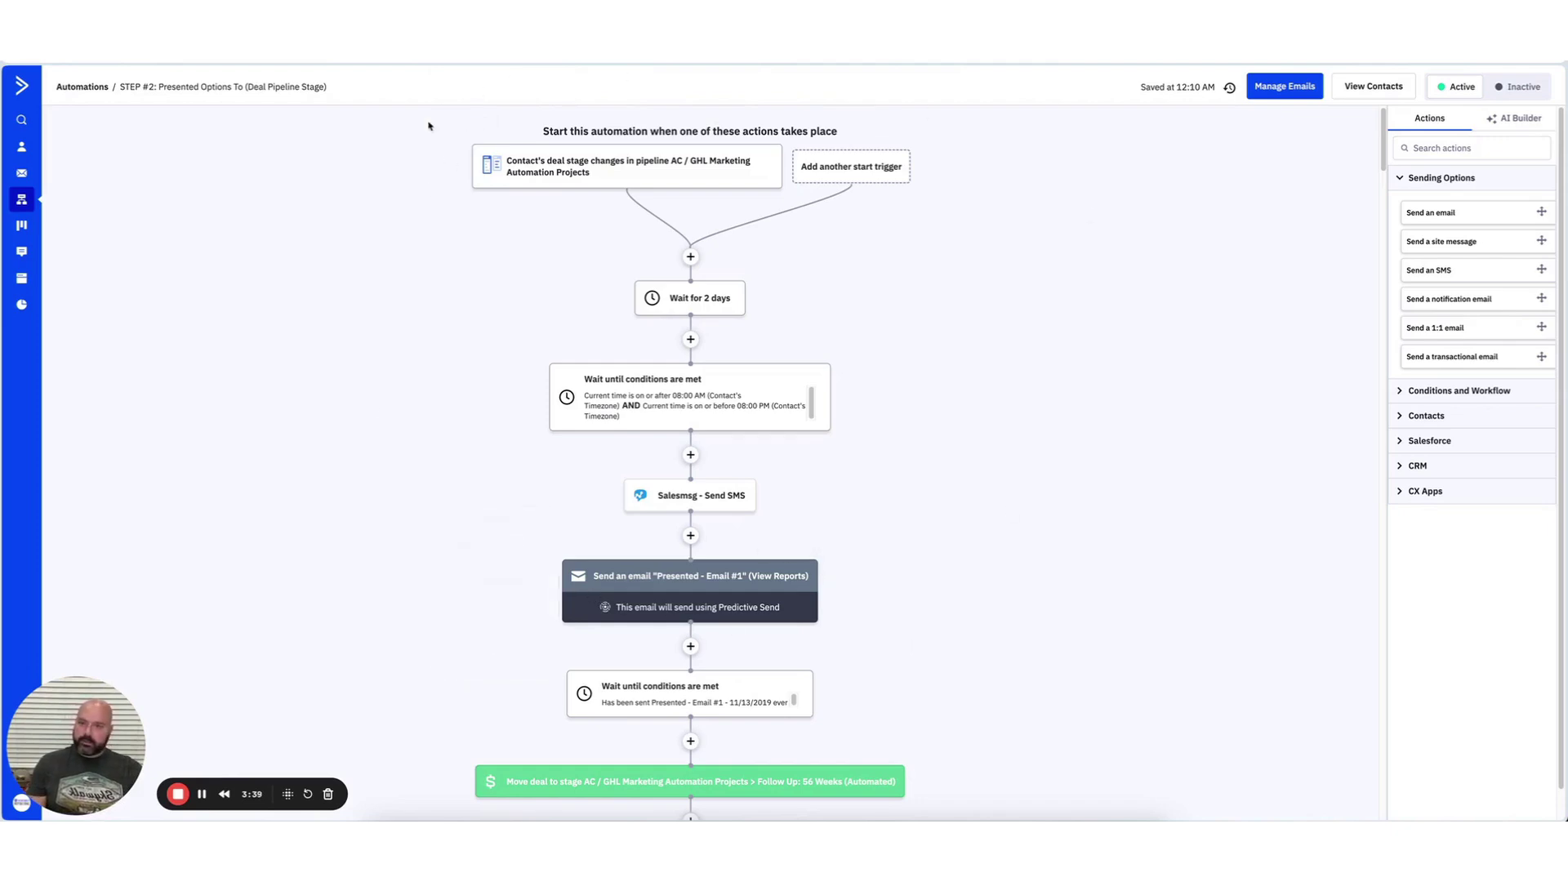
{"action": "scroll", "coordinate": [784, 326], "scroll_direction": "down", "scroll_amount": 3}
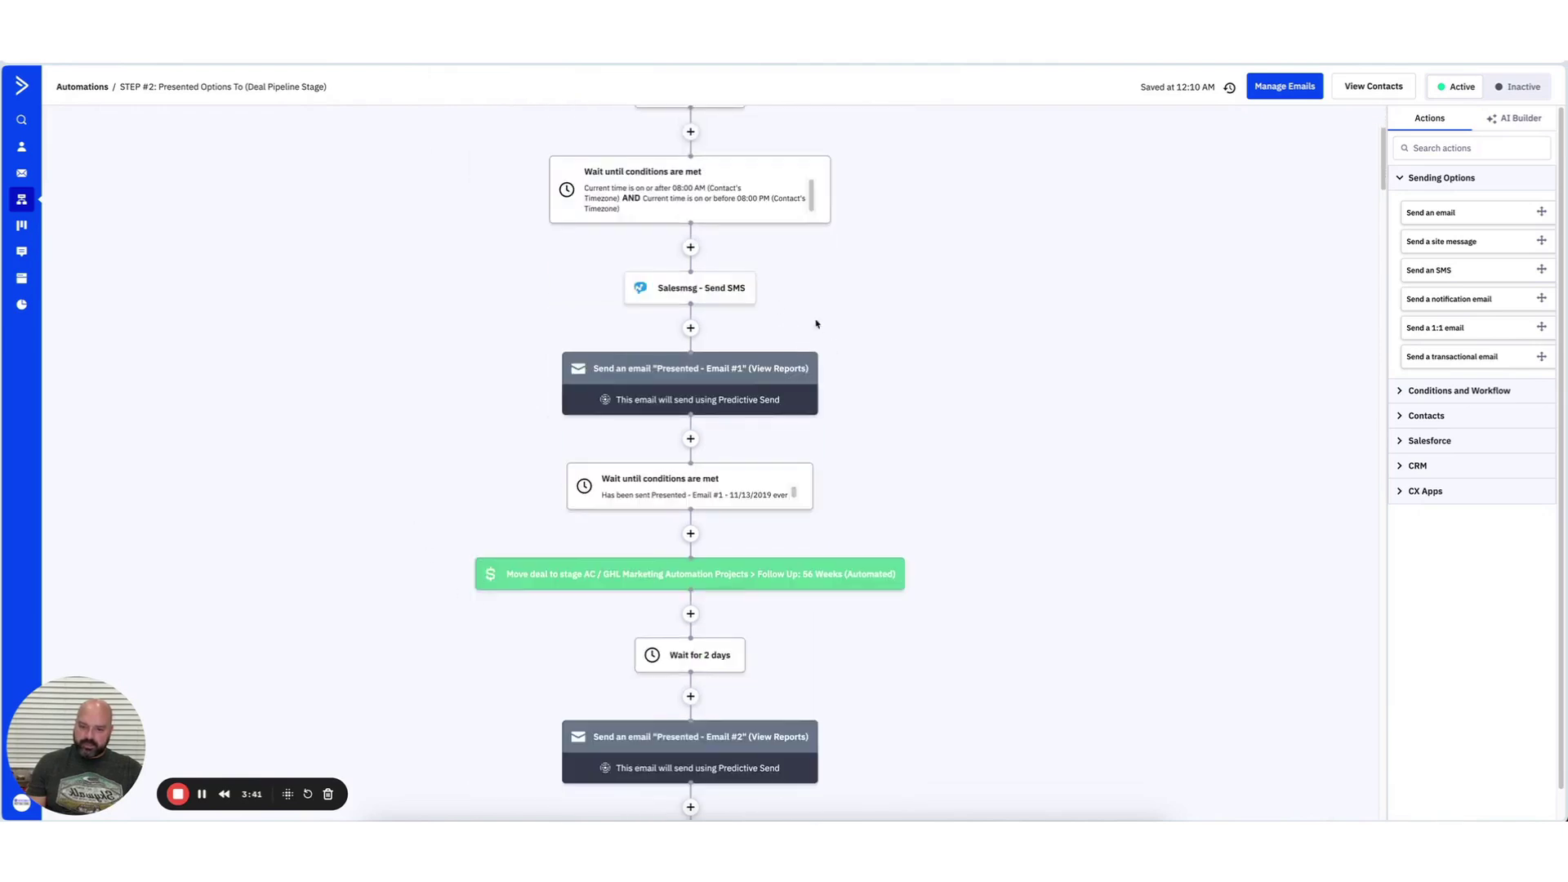
{"action": "scroll", "coordinate": [638, 301], "scroll_direction": "down", "scroll_amount": 10}
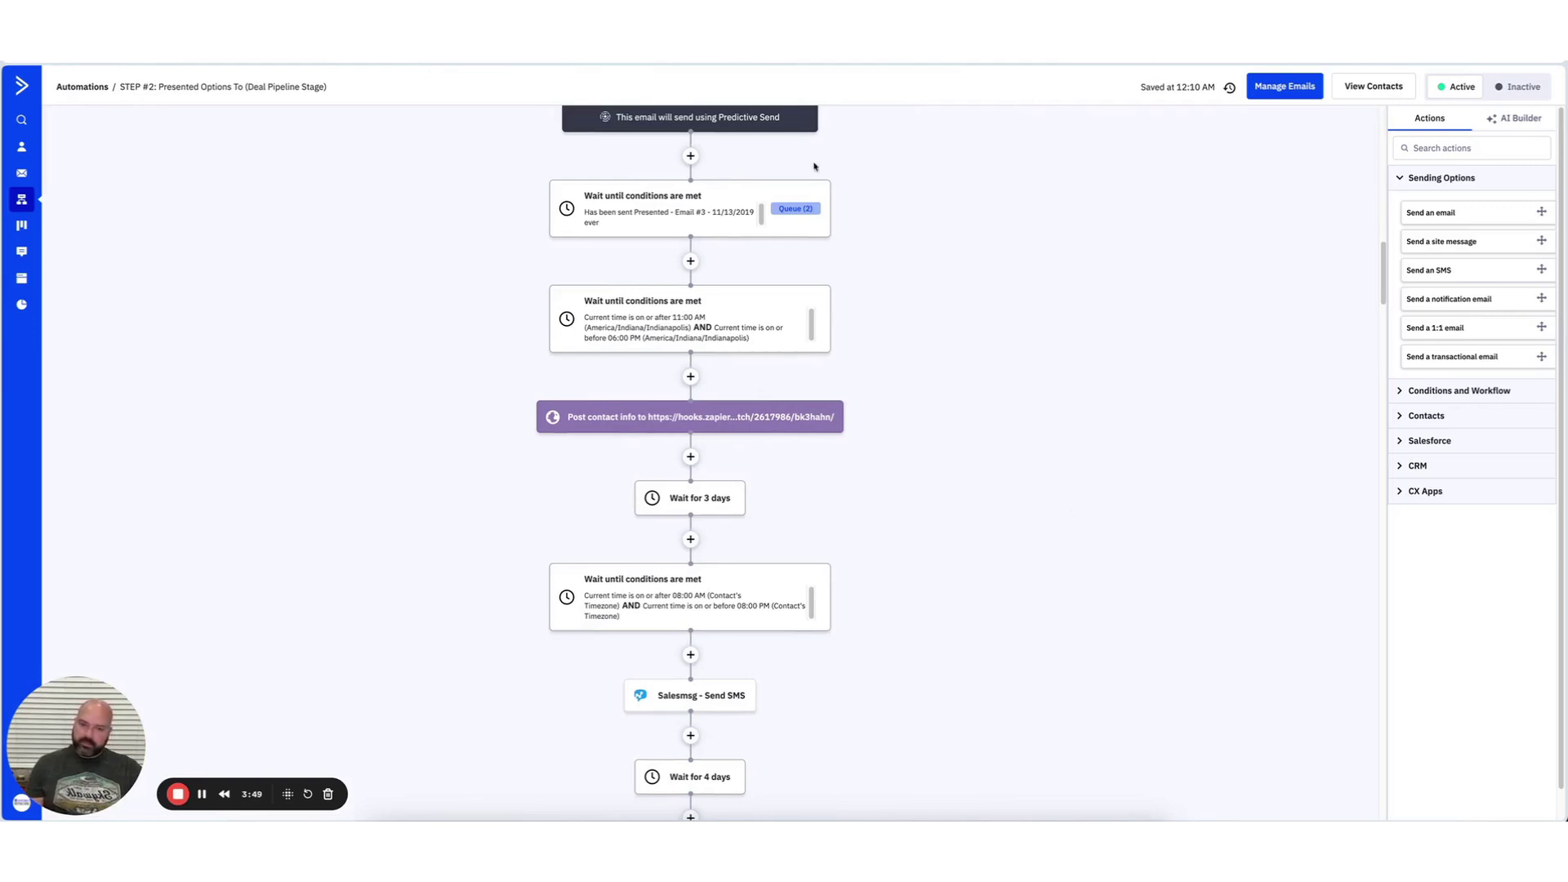
{"action": "mouse_move", "coordinate": [760, 462]}
{"action": "scroll", "coordinate": [759, 462], "scroll_direction": "down", "scroll_amount": 10}
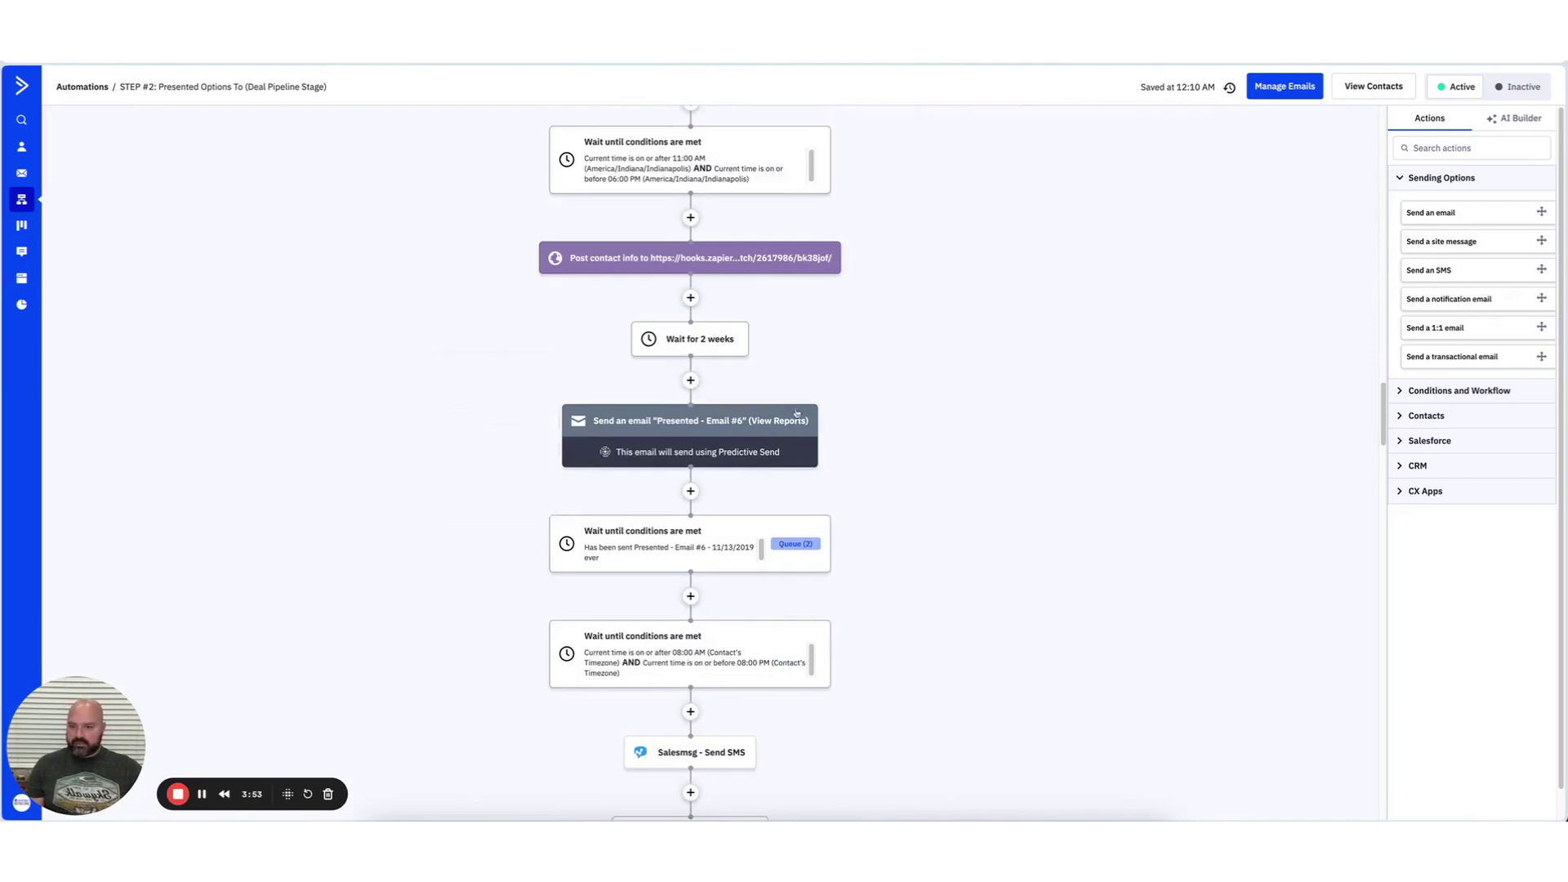
{"action": "scroll", "coordinate": [628, 568], "scroll_direction": "up", "scroll_amount": 10}
{"action": "scroll", "coordinate": [628, 568], "scroll_direction": "up", "scroll_amount": 10}
{"action": "scroll", "coordinate": [633, 560], "scroll_direction": "down", "scroll_amount": 15}
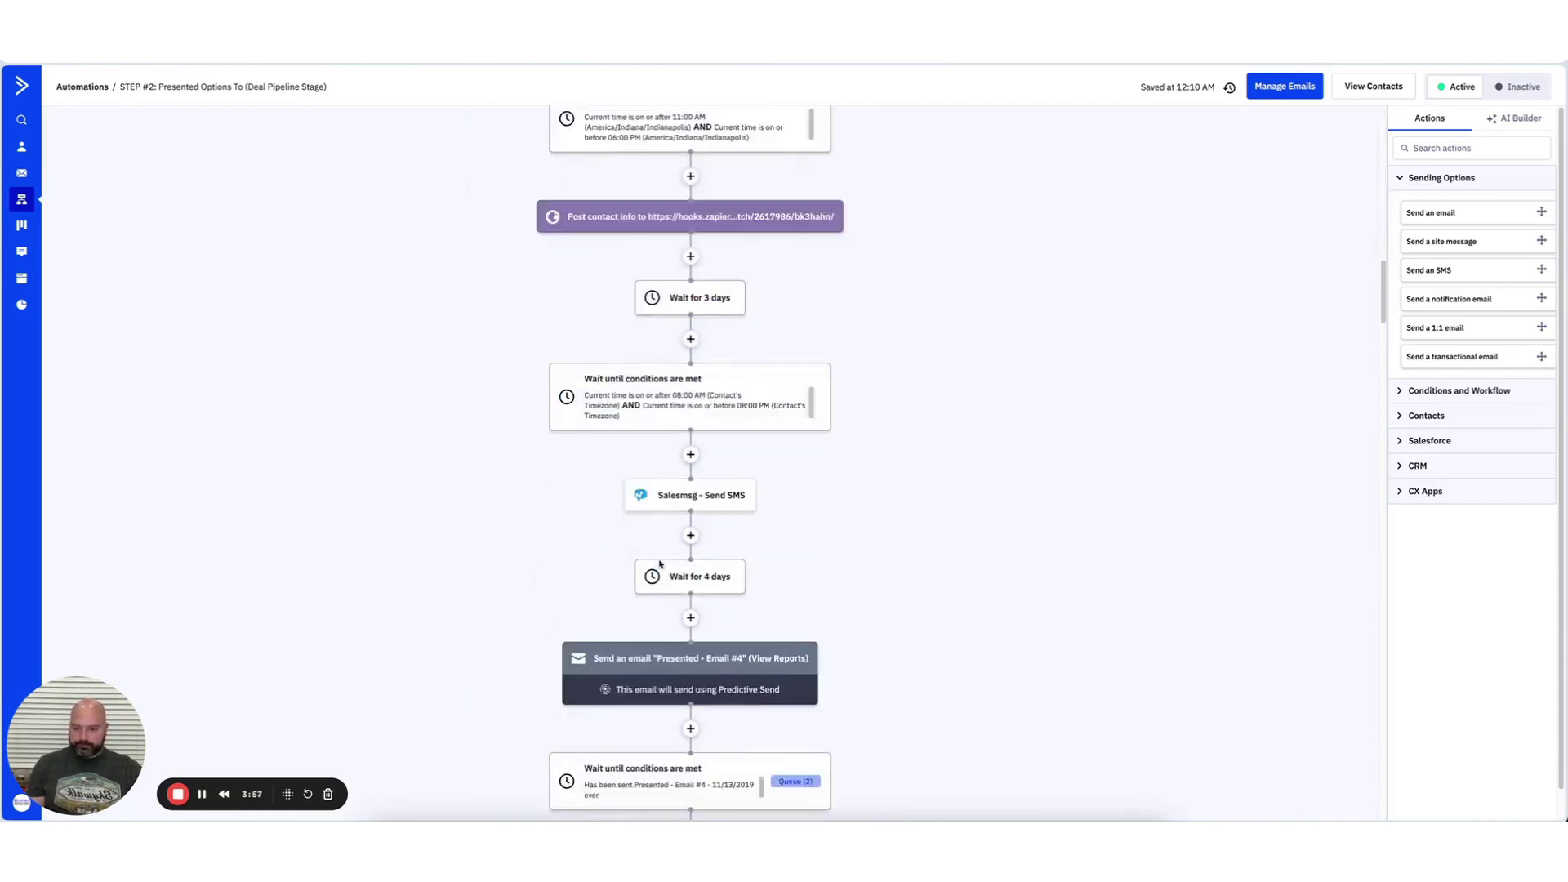
{"action": "scroll", "coordinate": [661, 563], "scroll_direction": "down", "scroll_amount": 20}
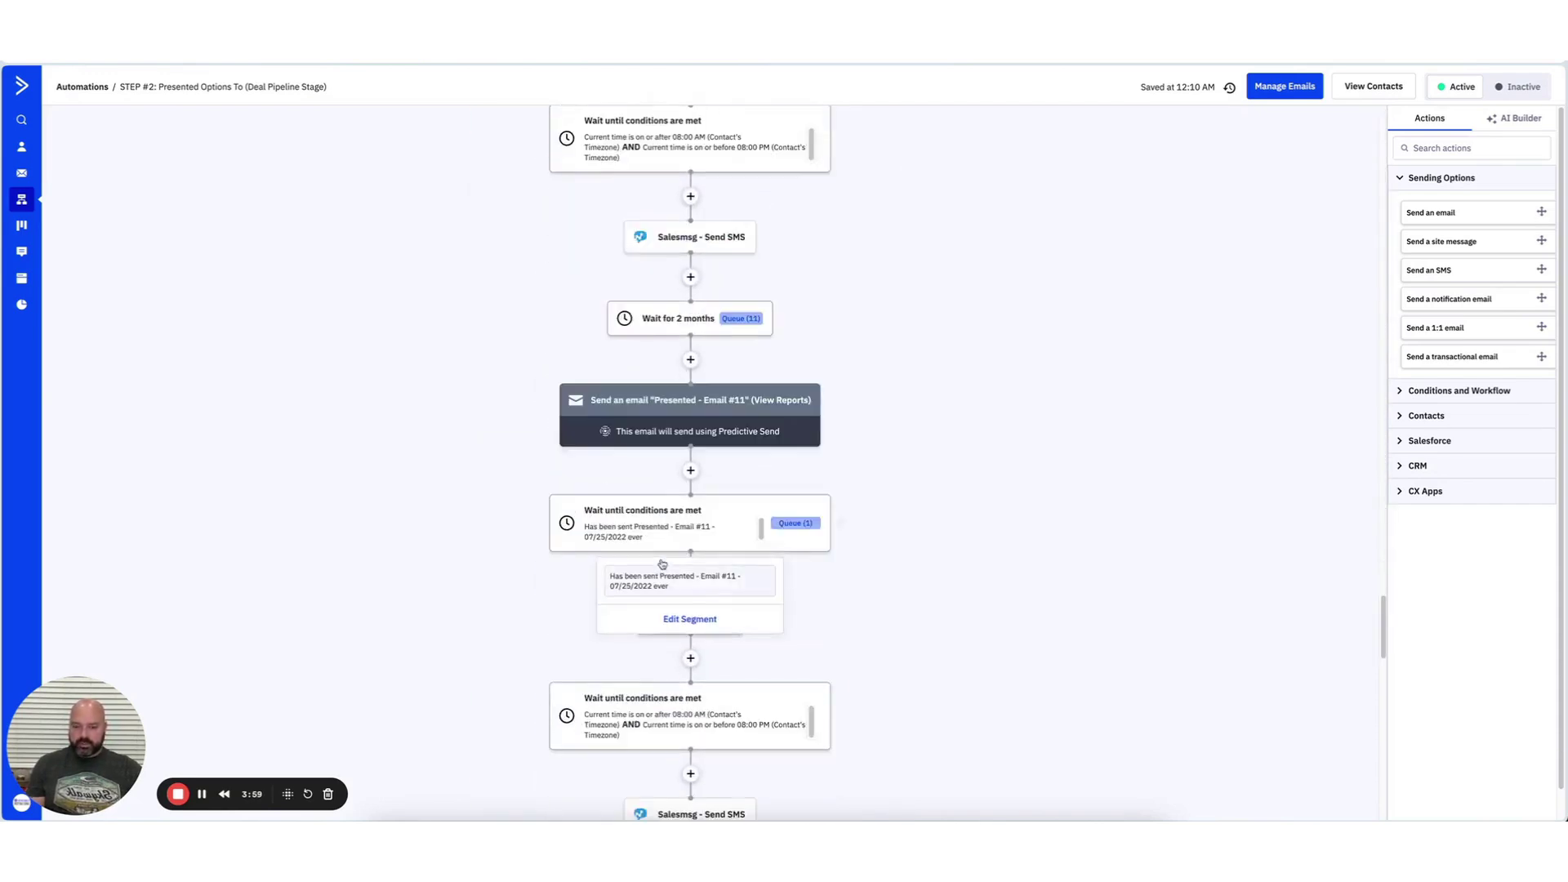
{"action": "scroll", "coordinate": [663, 564], "scroll_direction": "down", "scroll_amount": 5}
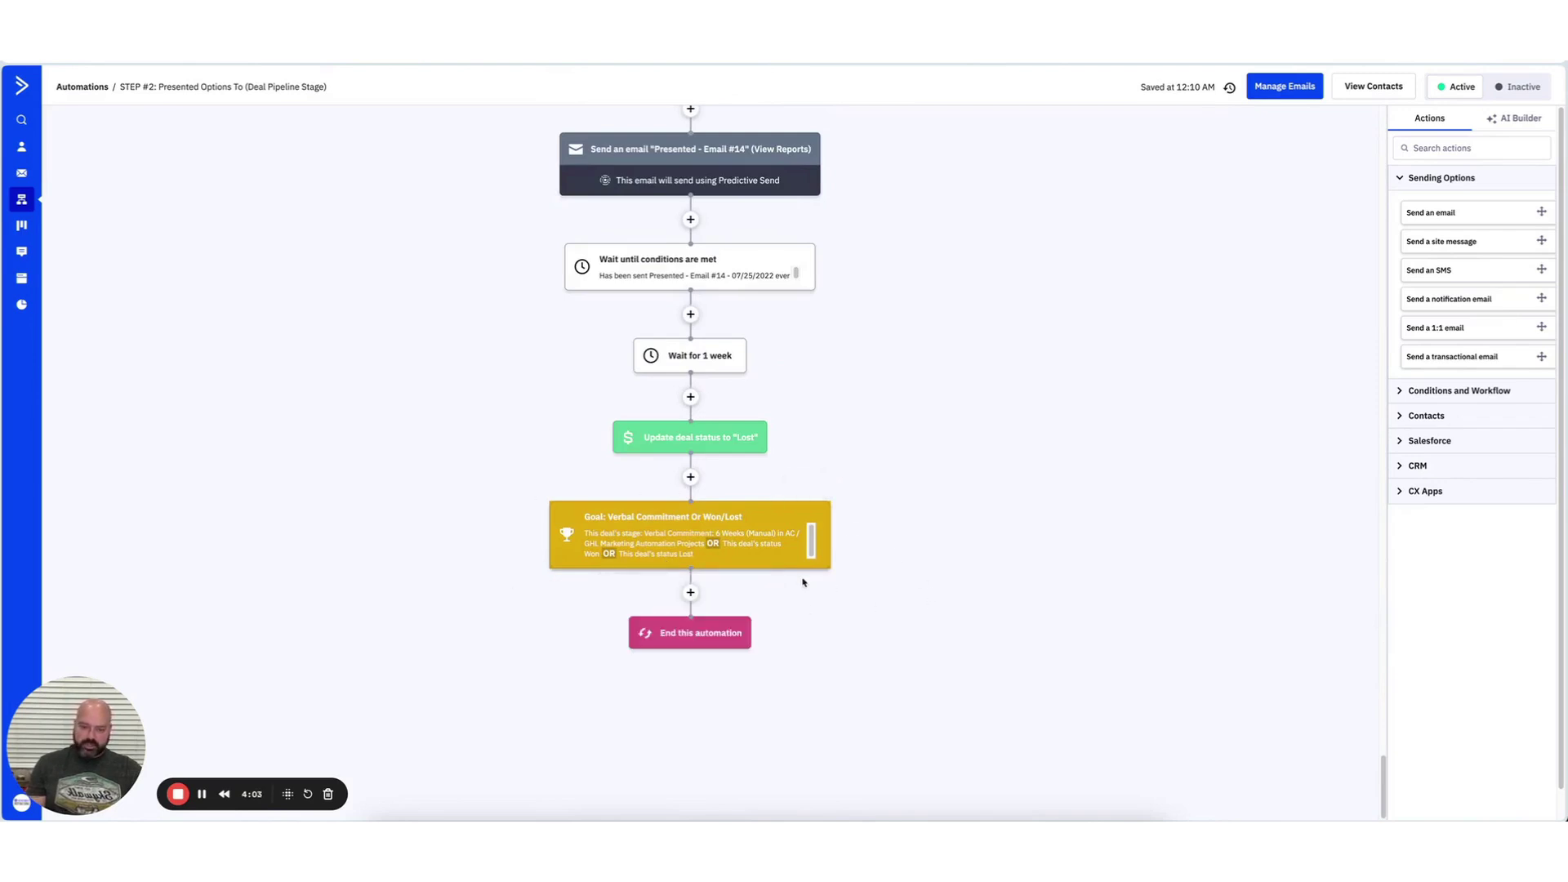
{"action": "scroll", "coordinate": [360, 487], "scroll_direction": "up", "scroll_amount": 8}
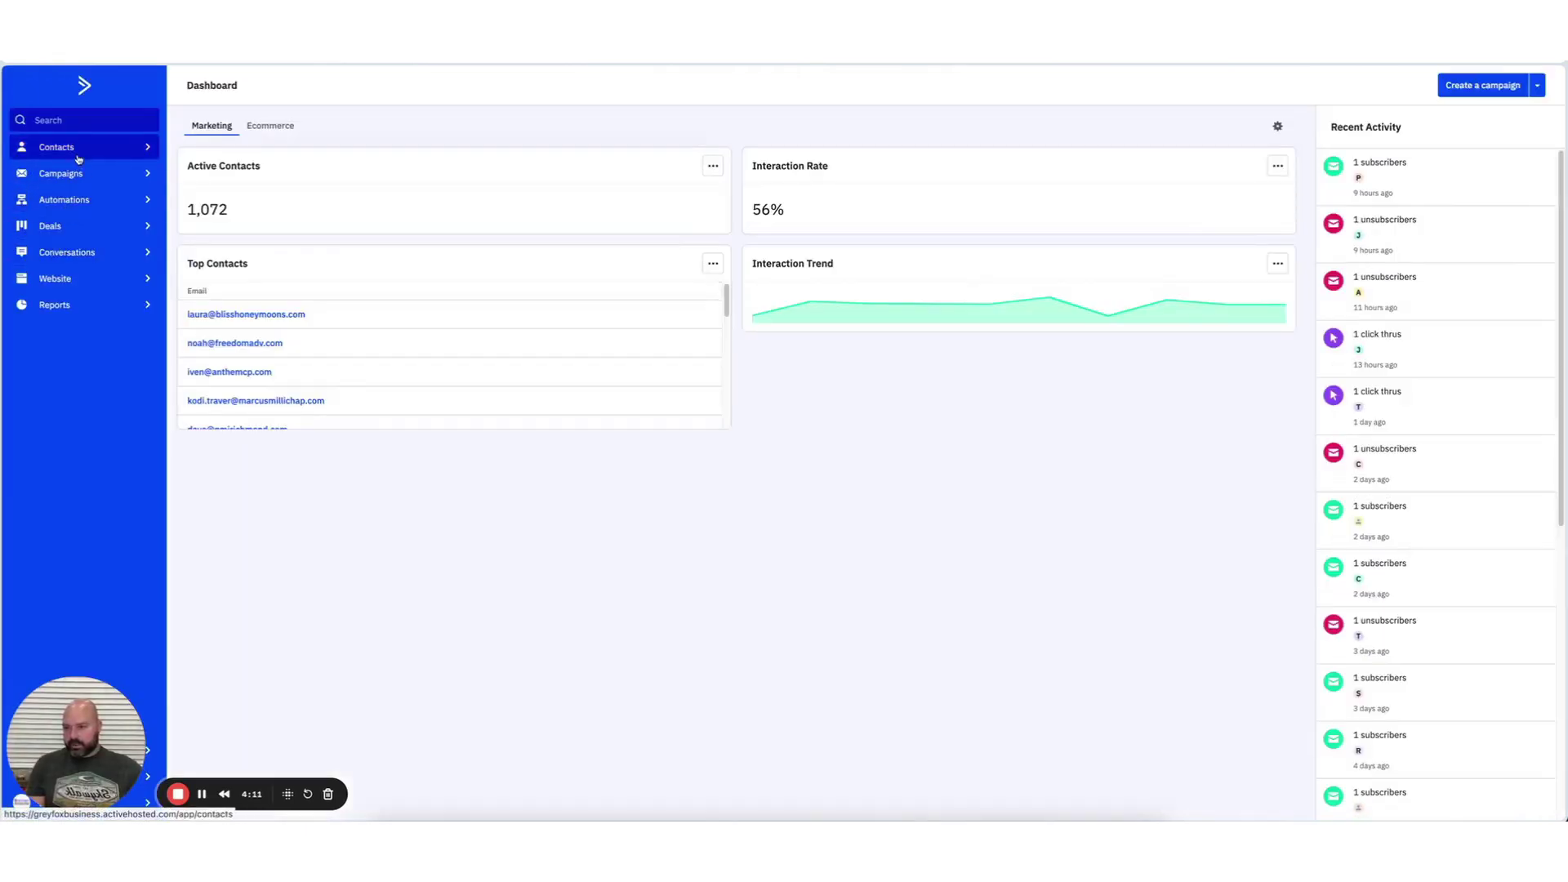
Step: Open the contact Manage Fields list and scroll through its field groups
{"action": "left_click", "coordinate": [59, 148]}
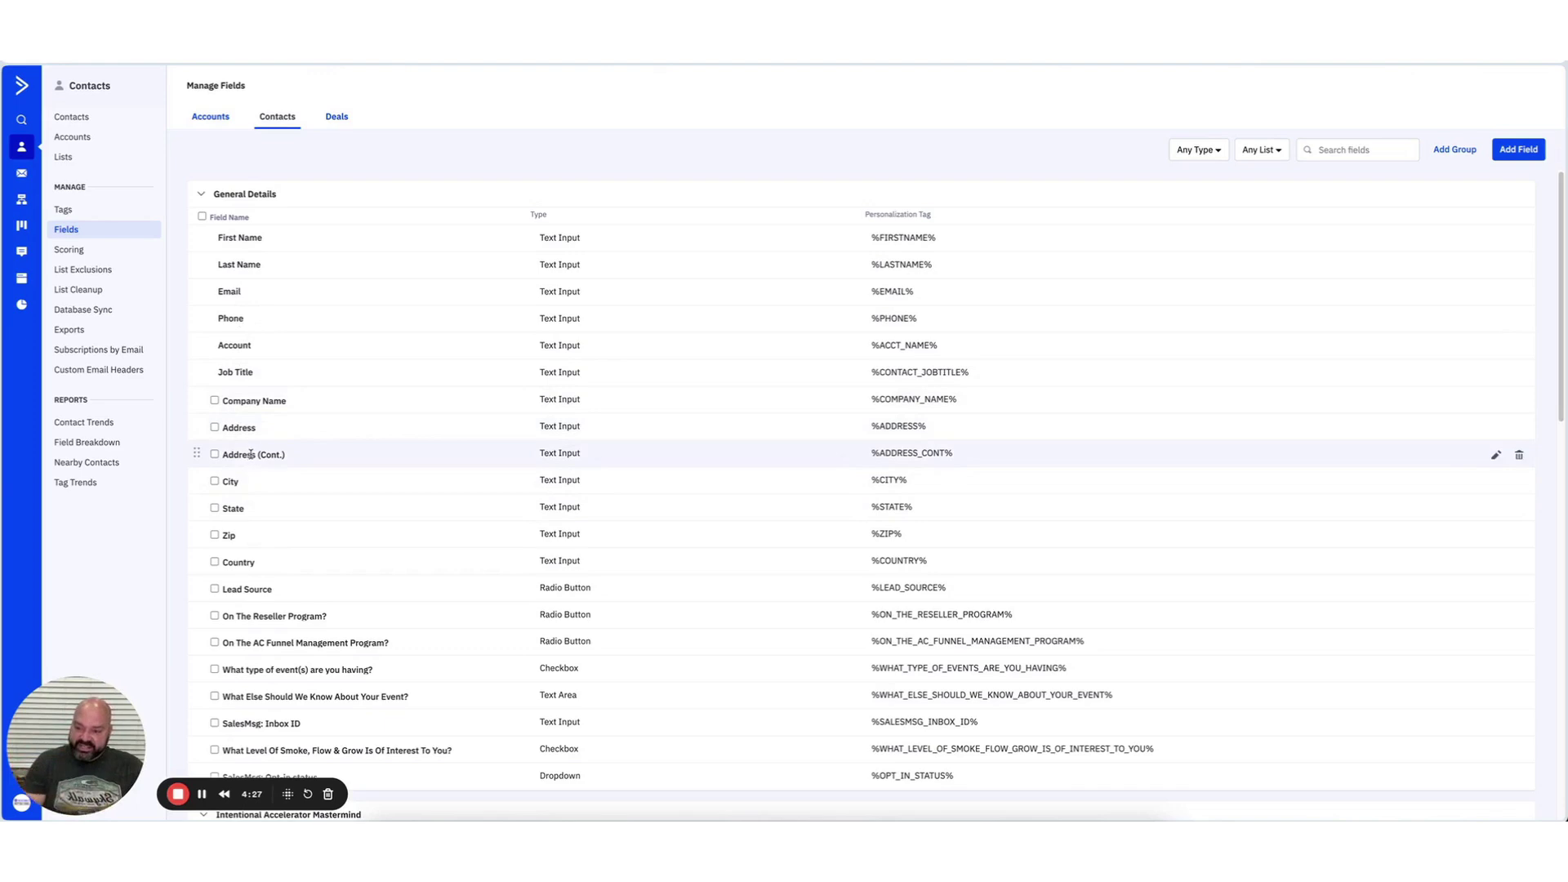
{"action": "scroll", "coordinate": [325, 508], "scroll_direction": "down", "scroll_amount": 2}
{"action": "scroll", "coordinate": [324, 502], "scroll_direction": "up", "scroll_amount": 2}
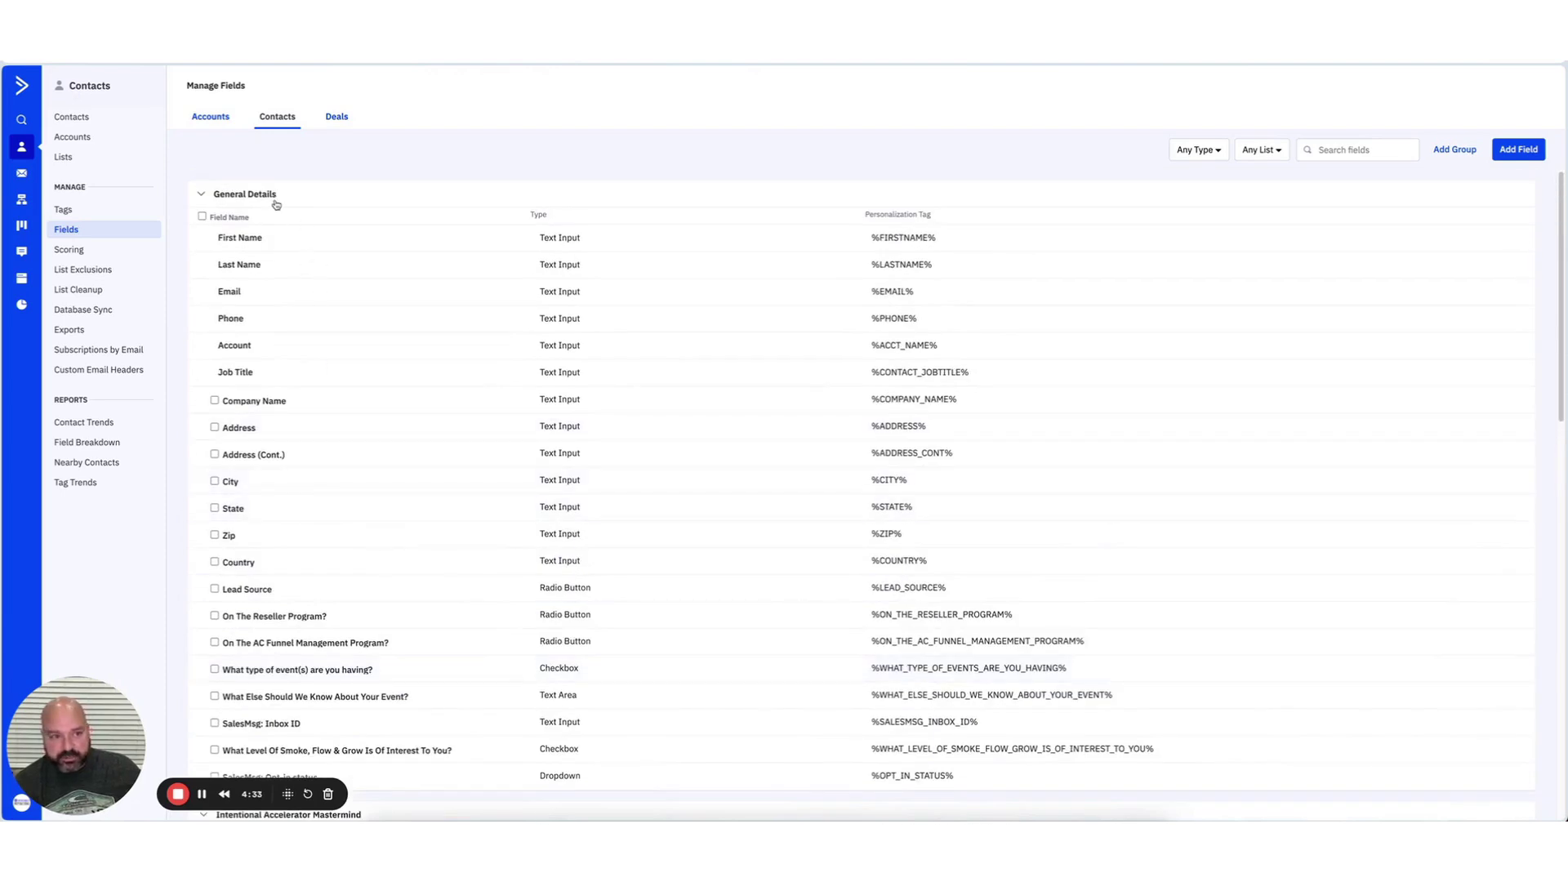
{"action": "scroll", "coordinate": [201, 391], "scroll_direction": "down", "scroll_amount": 1}
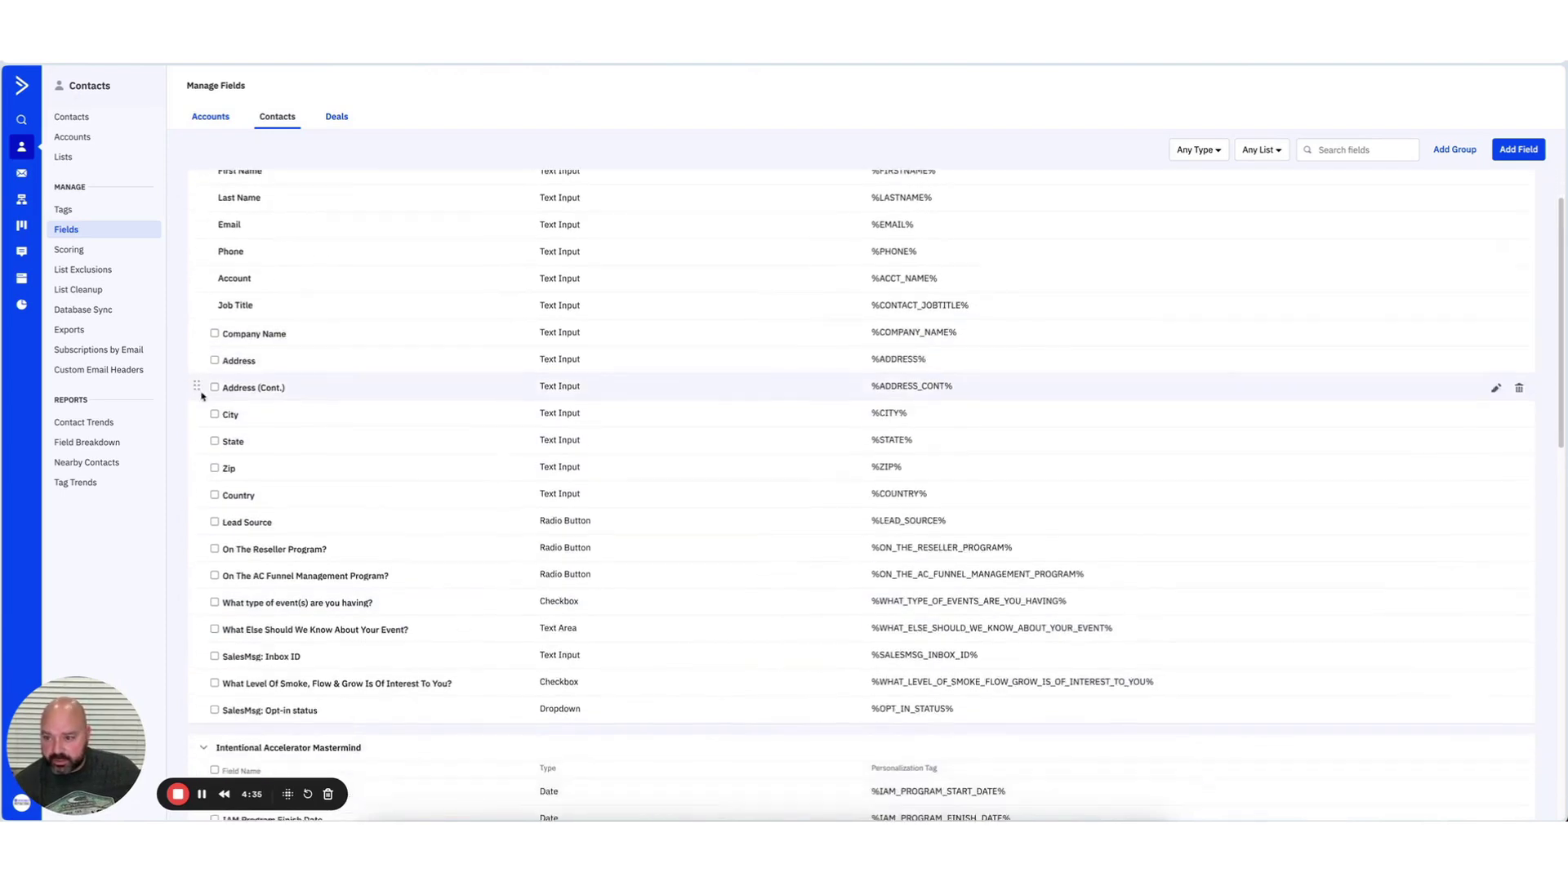
{"action": "scroll", "coordinate": [203, 401], "scroll_direction": "down", "scroll_amount": 3}
{"action": "scroll", "coordinate": [276, 536], "scroll_direction": "down", "scroll_amount": 2}
{"action": "scroll", "coordinate": [276, 537], "scroll_direction": "down", "scroll_amount": 1}
Step: Collapse the Intentional Accelerator Mastermind, Inactive Program Info, Podcast Guests and Smoke, Flow & Grow groups
{"action": "left_click", "coordinate": [204, 307]}
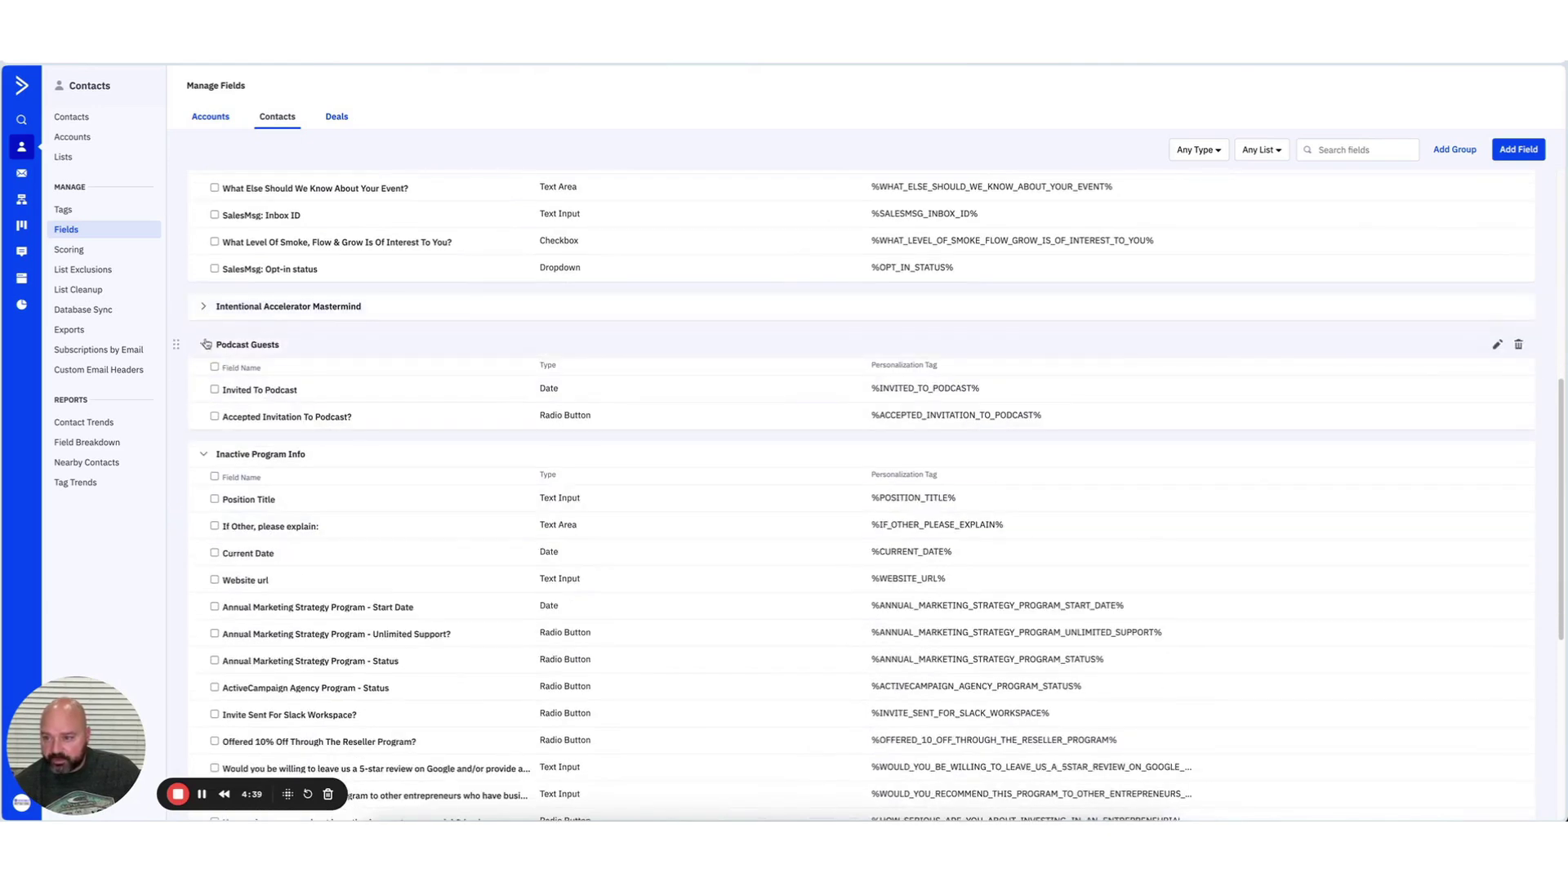
{"action": "left_click", "coordinate": [203, 454]}
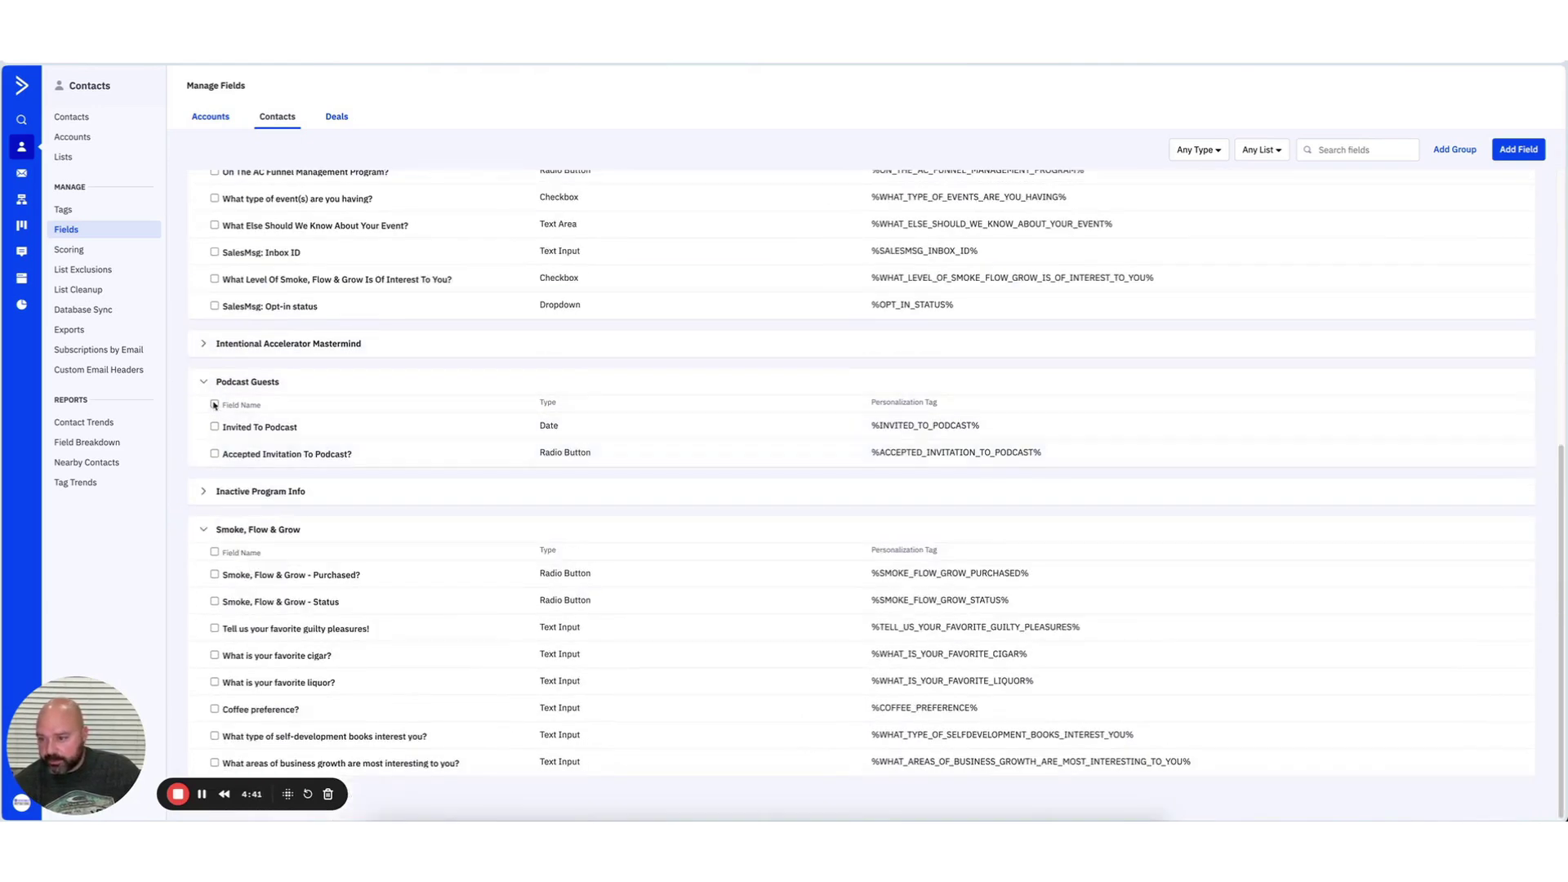
{"action": "left_click", "coordinate": [204, 382]}
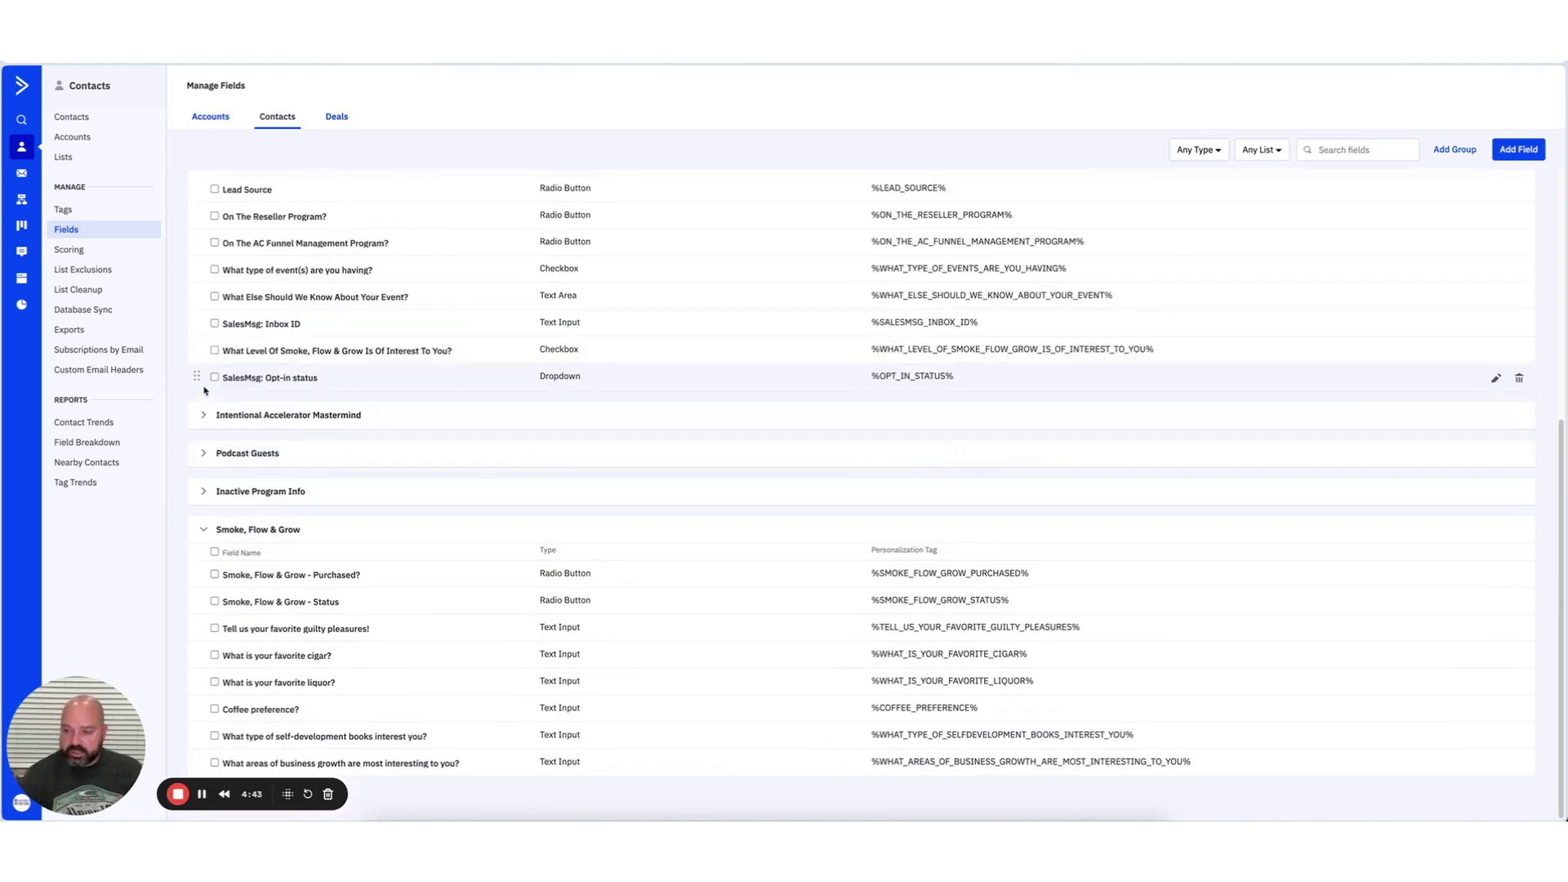
{"action": "left_click", "coordinate": [204, 529]}
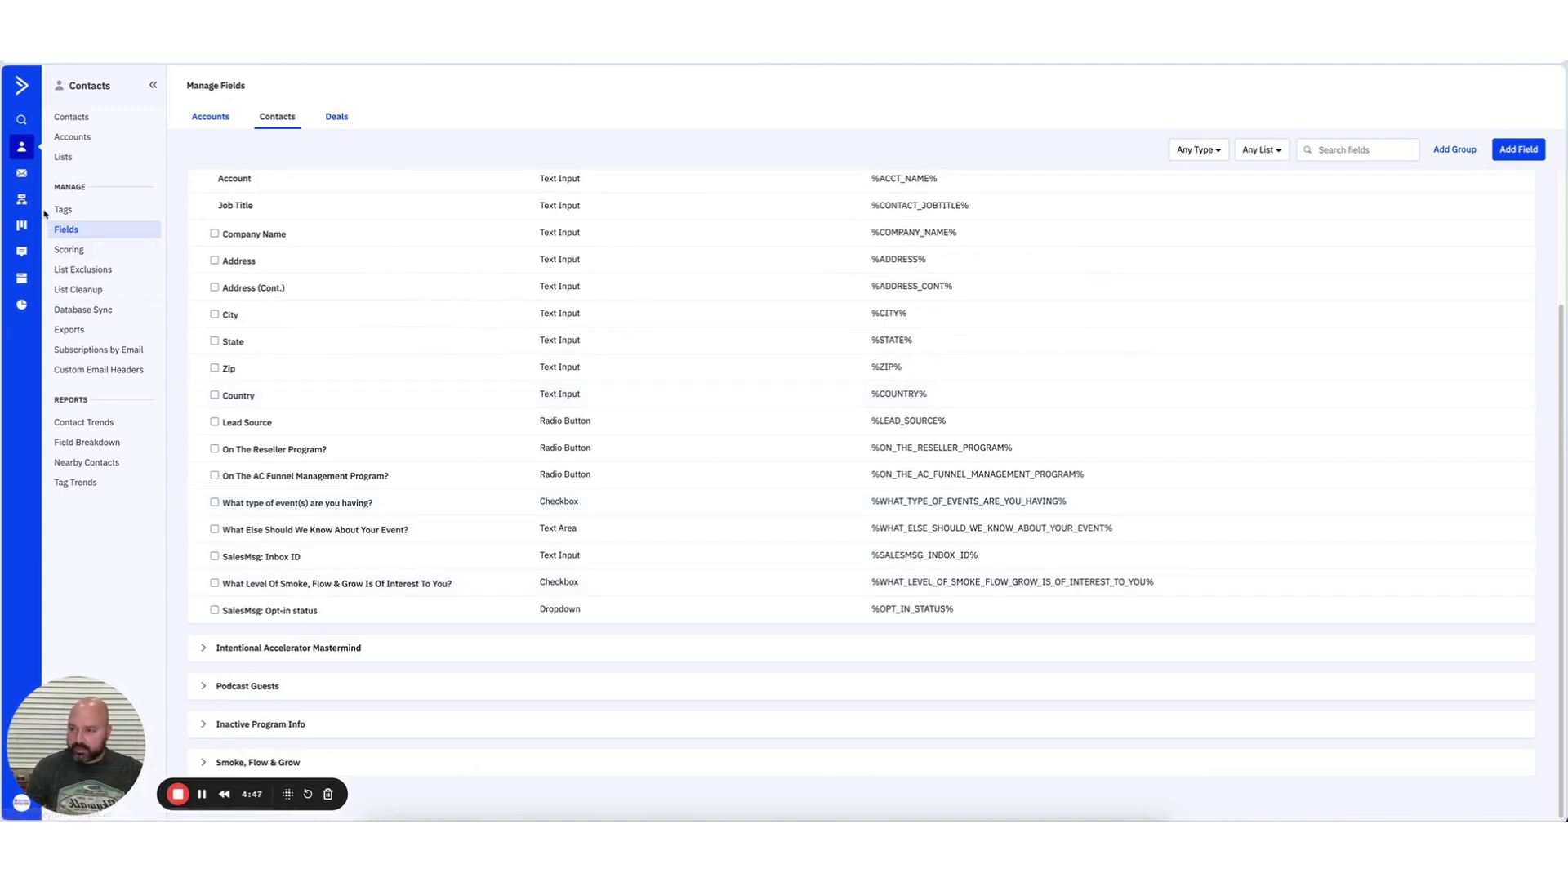
Step: Search the contacts list by the contact's first name and open the matching record
{"action": "left_click", "coordinate": [22, 150]}
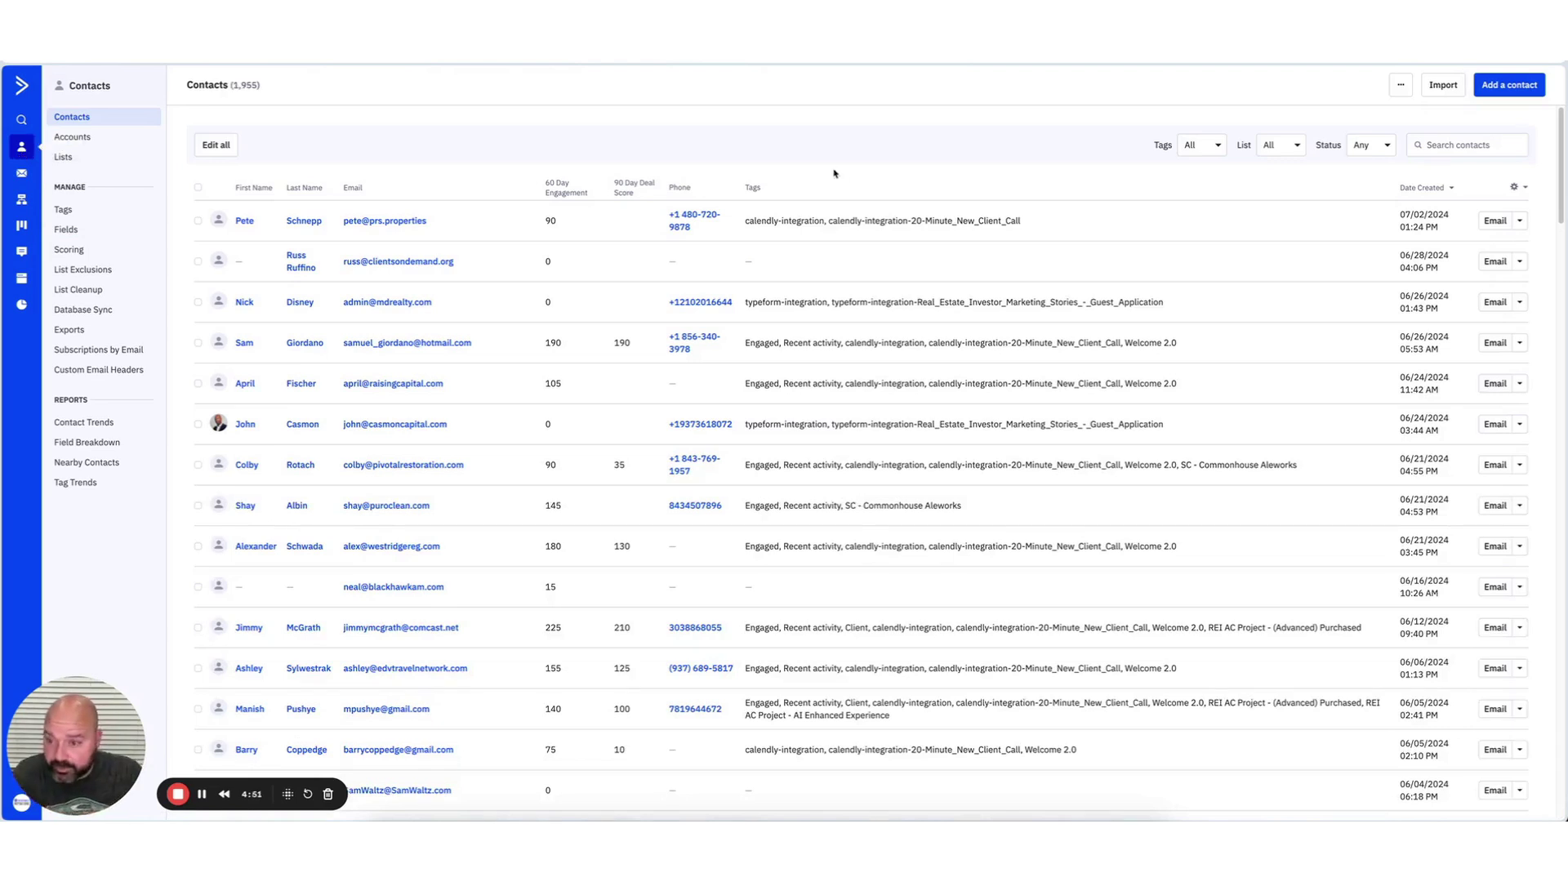
{"action": "left_click", "coordinate": [1453, 145]}
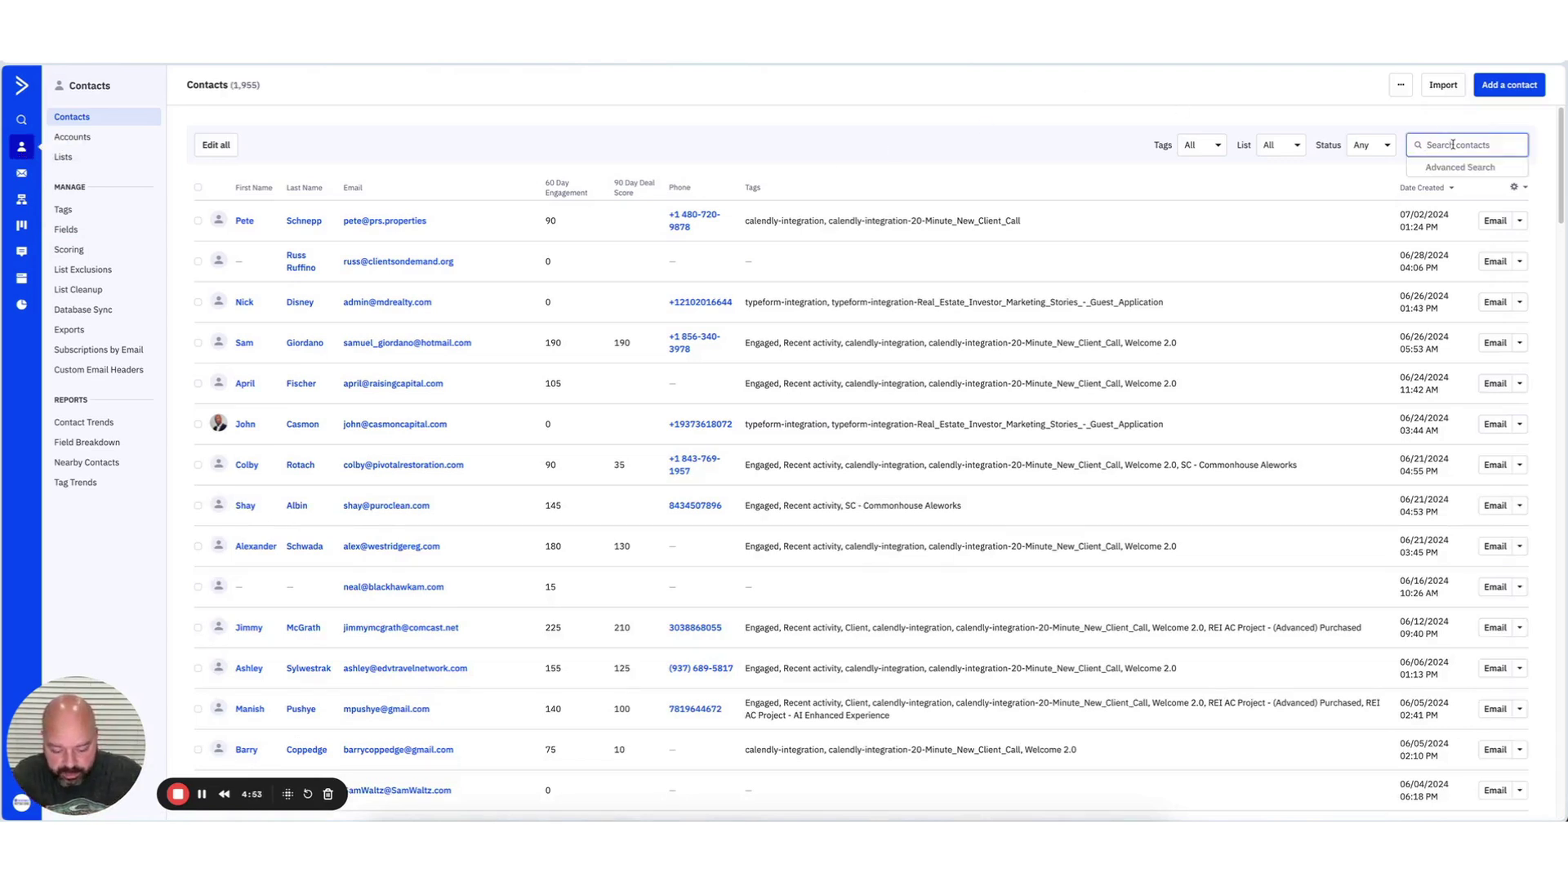
{"action": "type", "text": "jason"}
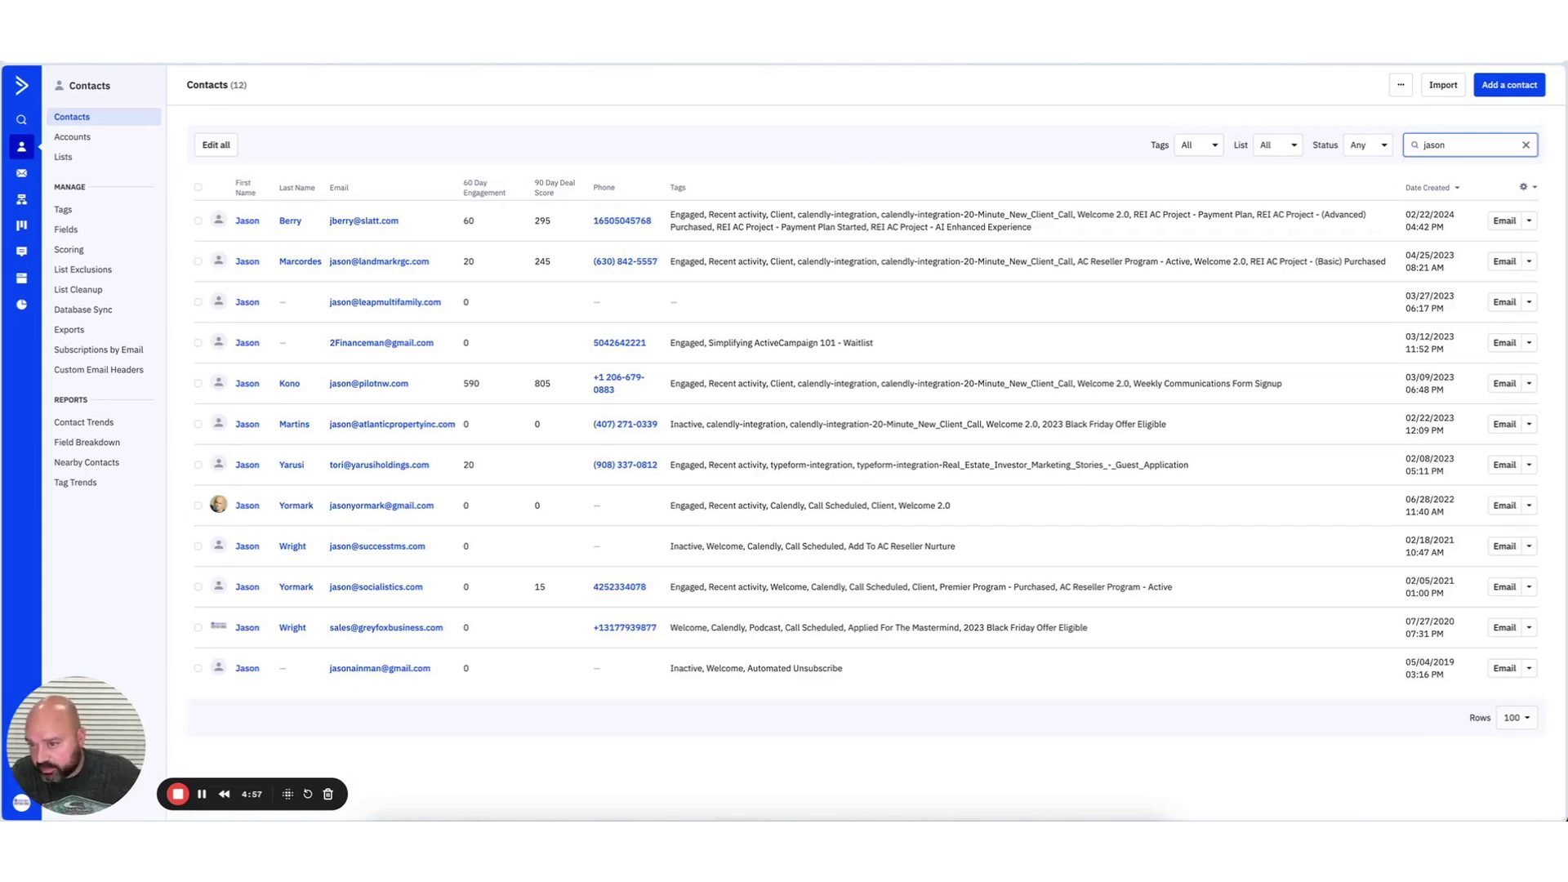
{"action": "left_click", "coordinate": [247, 627]}
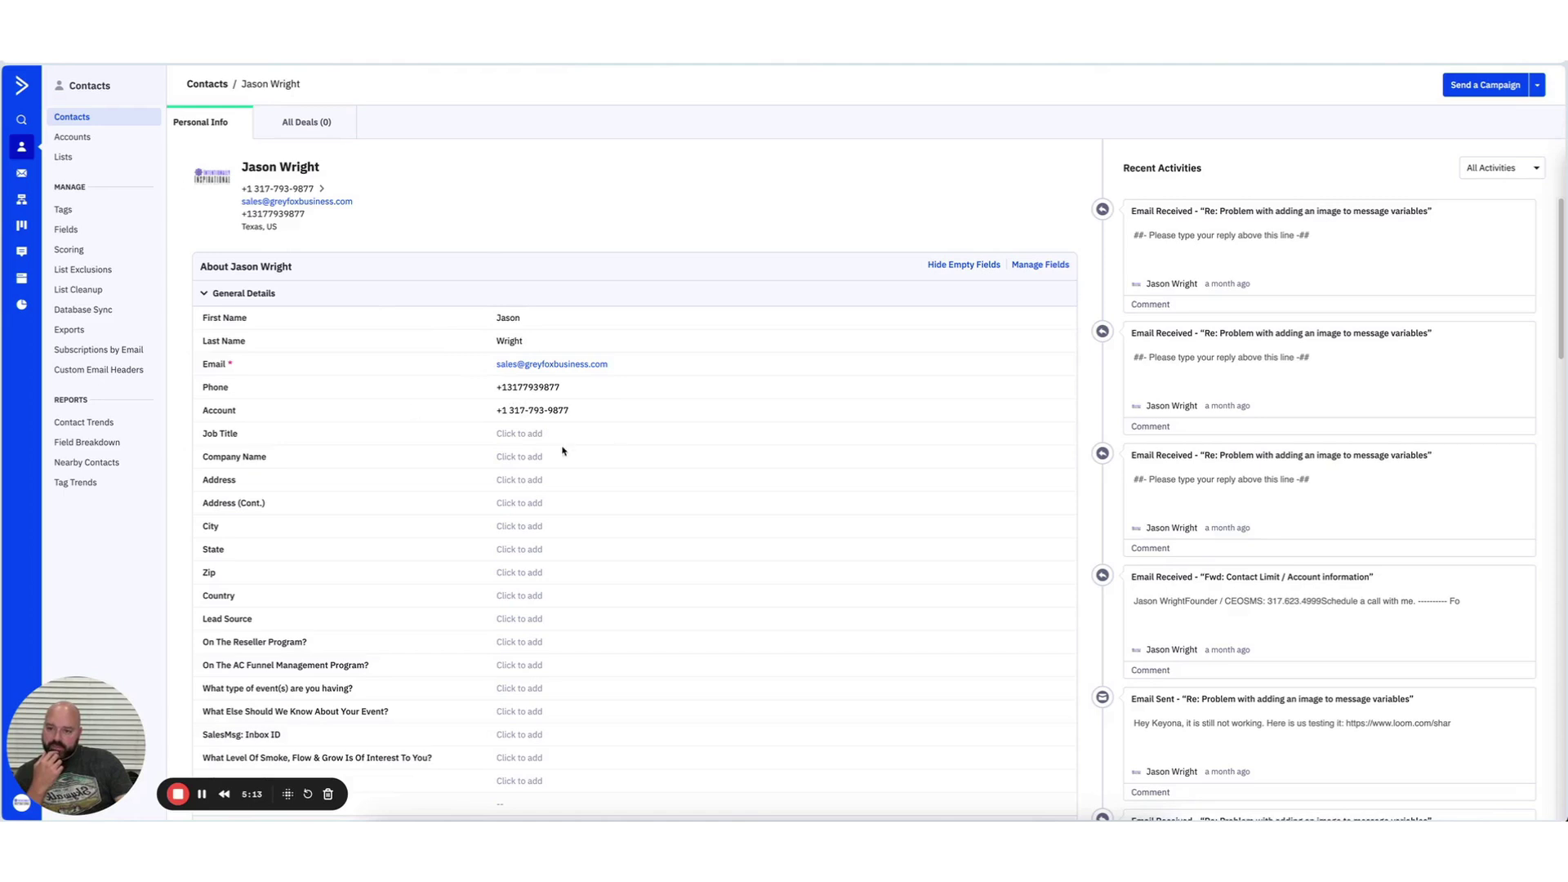
Step: Scroll through the record's General Details fields, tags, lists and automations
{"action": "scroll", "coordinate": [561, 451], "scroll_direction": "down", "scroll_amount": 1}
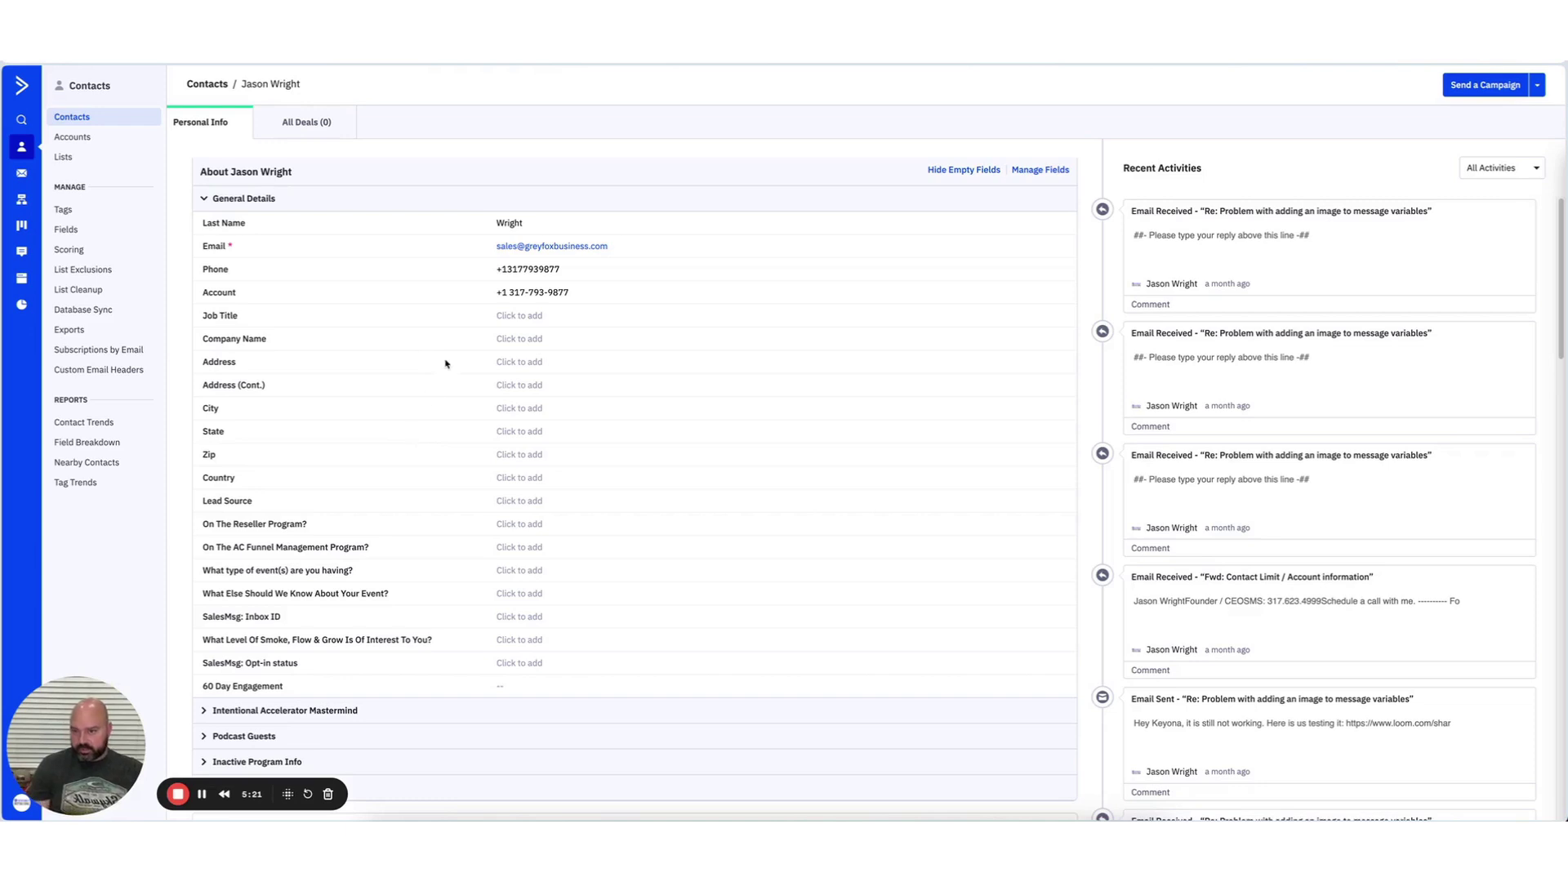
{"action": "scroll", "coordinate": [548, 247], "scroll_direction": "up", "scroll_amount": 1}
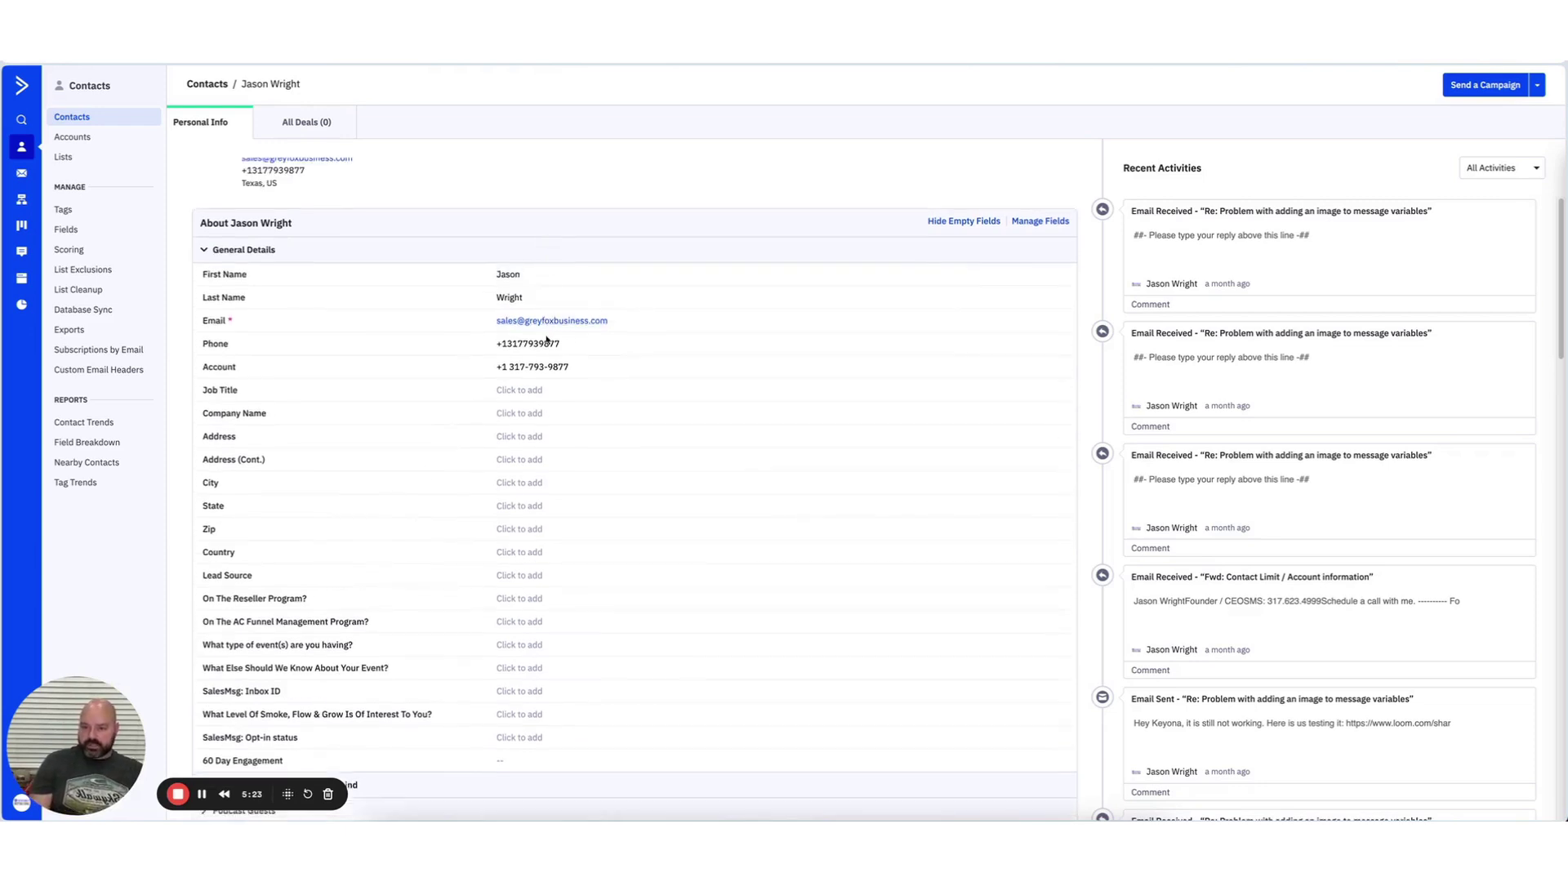
{"action": "scroll", "coordinate": [515, 522], "scroll_direction": "down", "scroll_amount": 2}
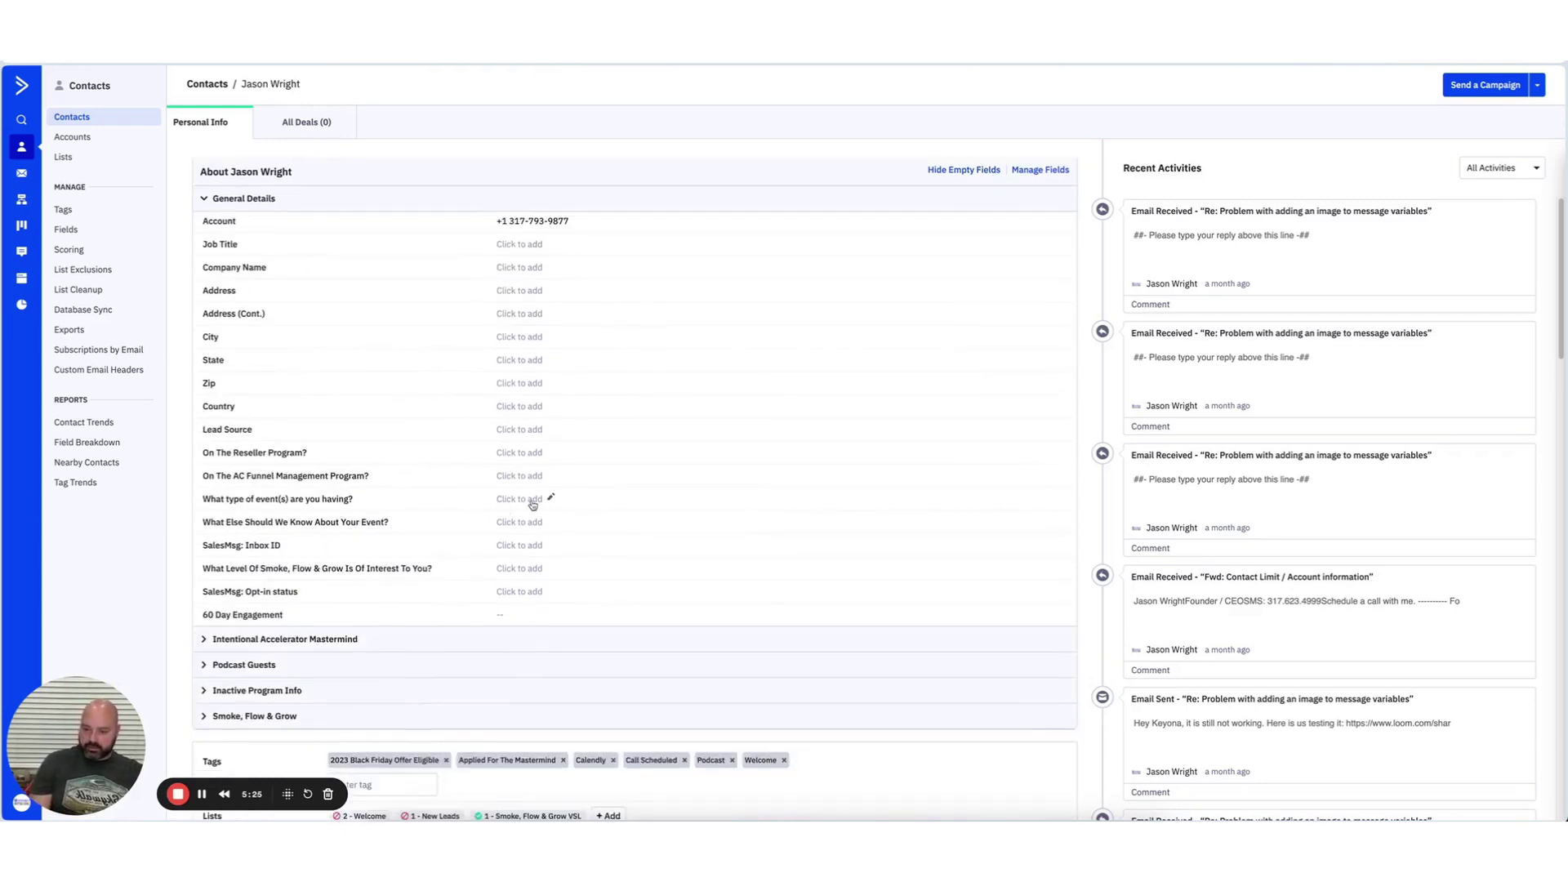
{"action": "scroll", "coordinate": [533, 508], "scroll_direction": "down", "scroll_amount": 4}
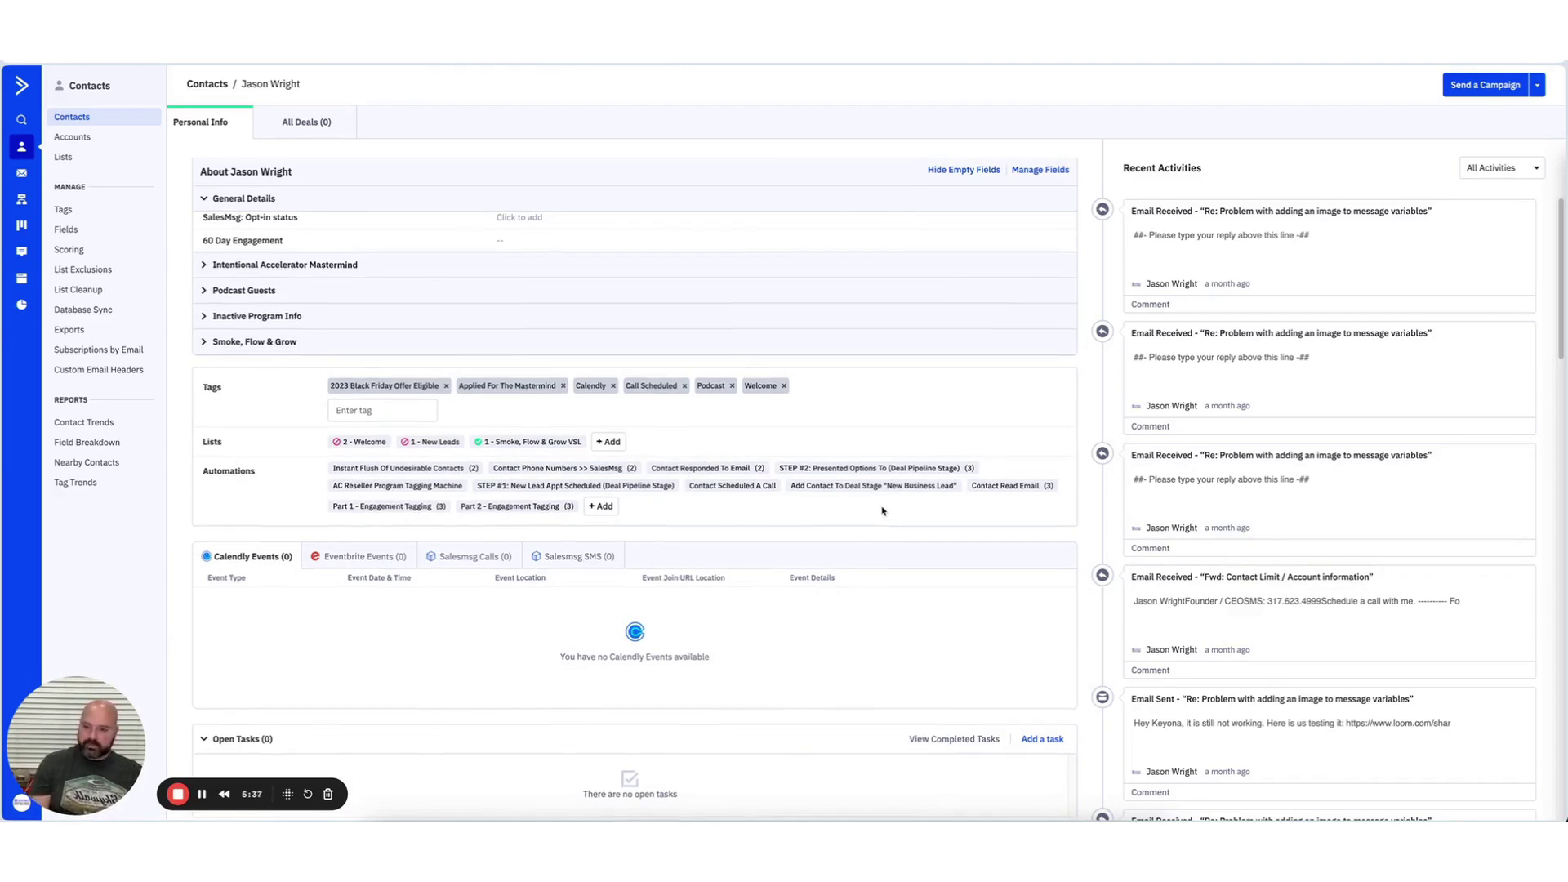
{"action": "scroll", "coordinate": [882, 511], "scroll_direction": "down", "scroll_amount": 3}
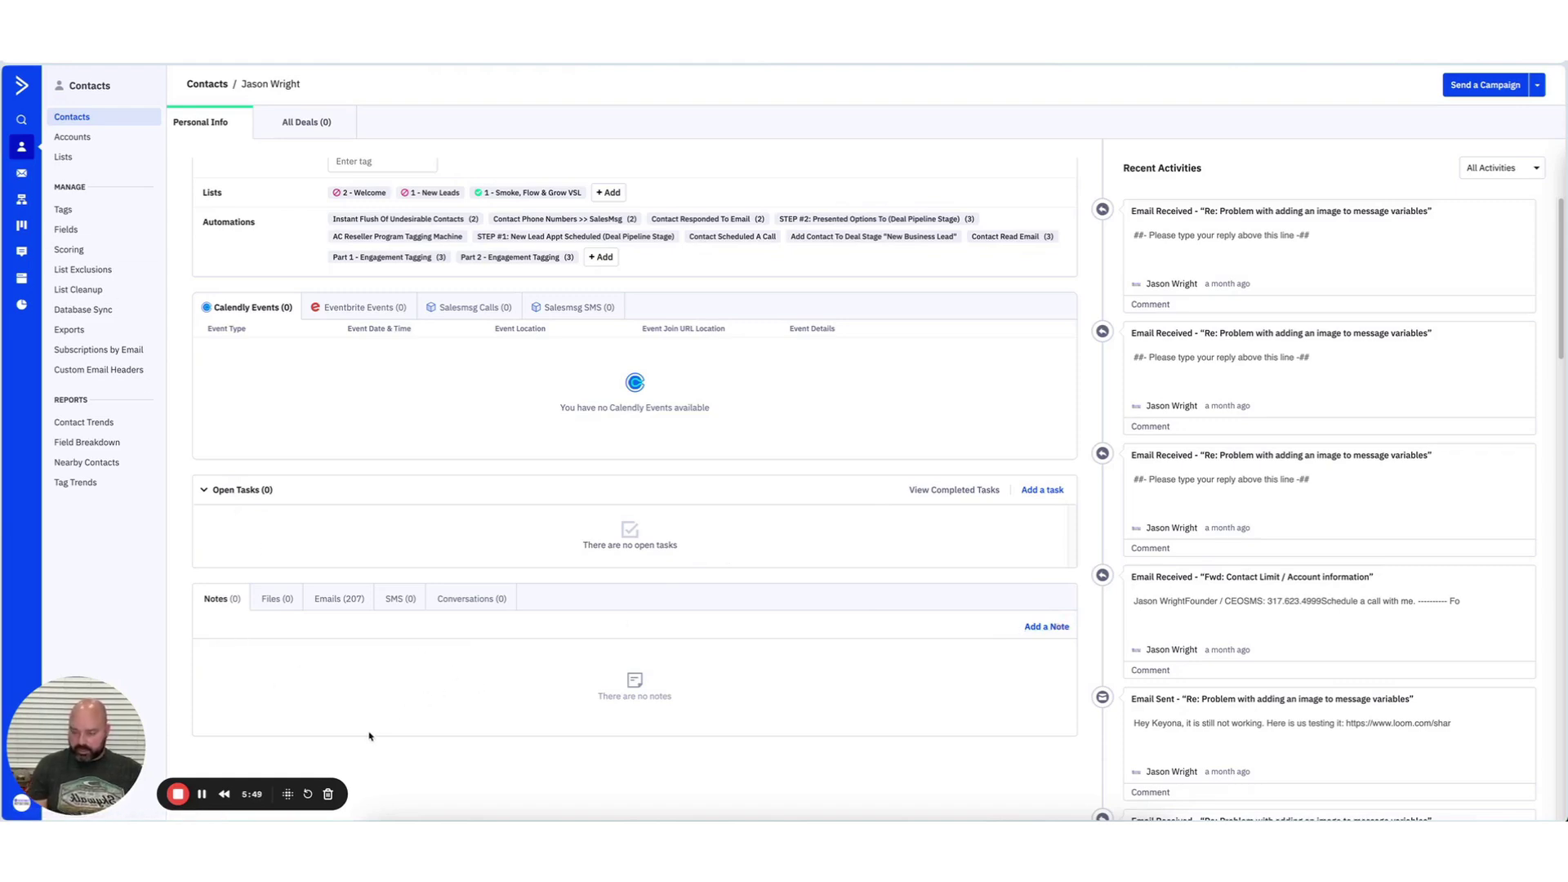
{"action": "scroll", "coordinate": [372, 735], "scroll_direction": "up", "scroll_amount": 7}
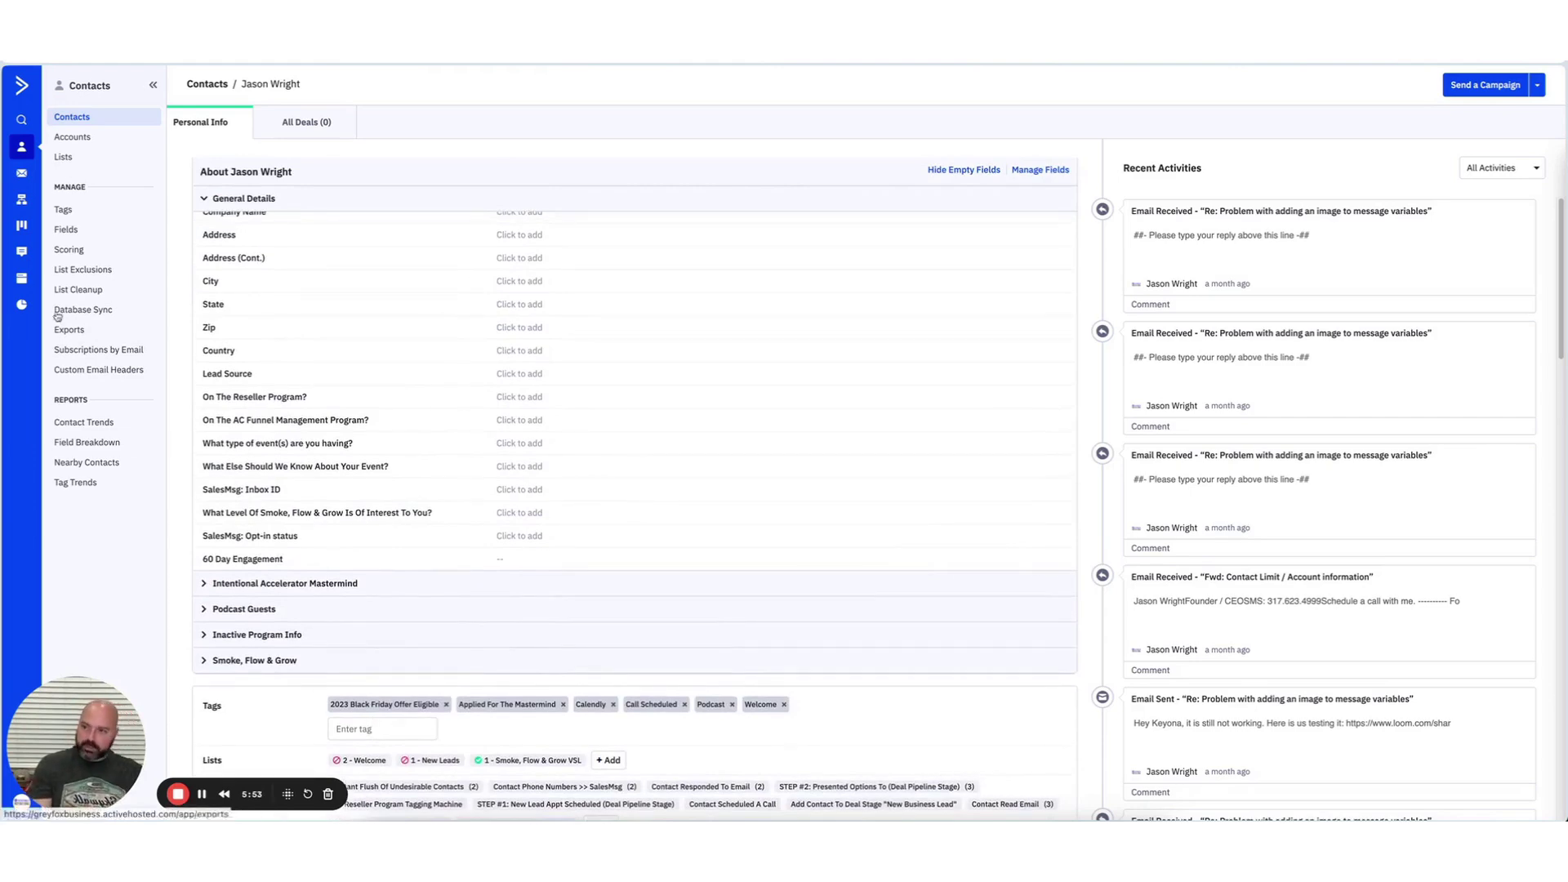
Step: Pass through Deals, Automations and Contacts, then show the sent email campaigns list
{"action": "left_click", "coordinate": [21, 226]}
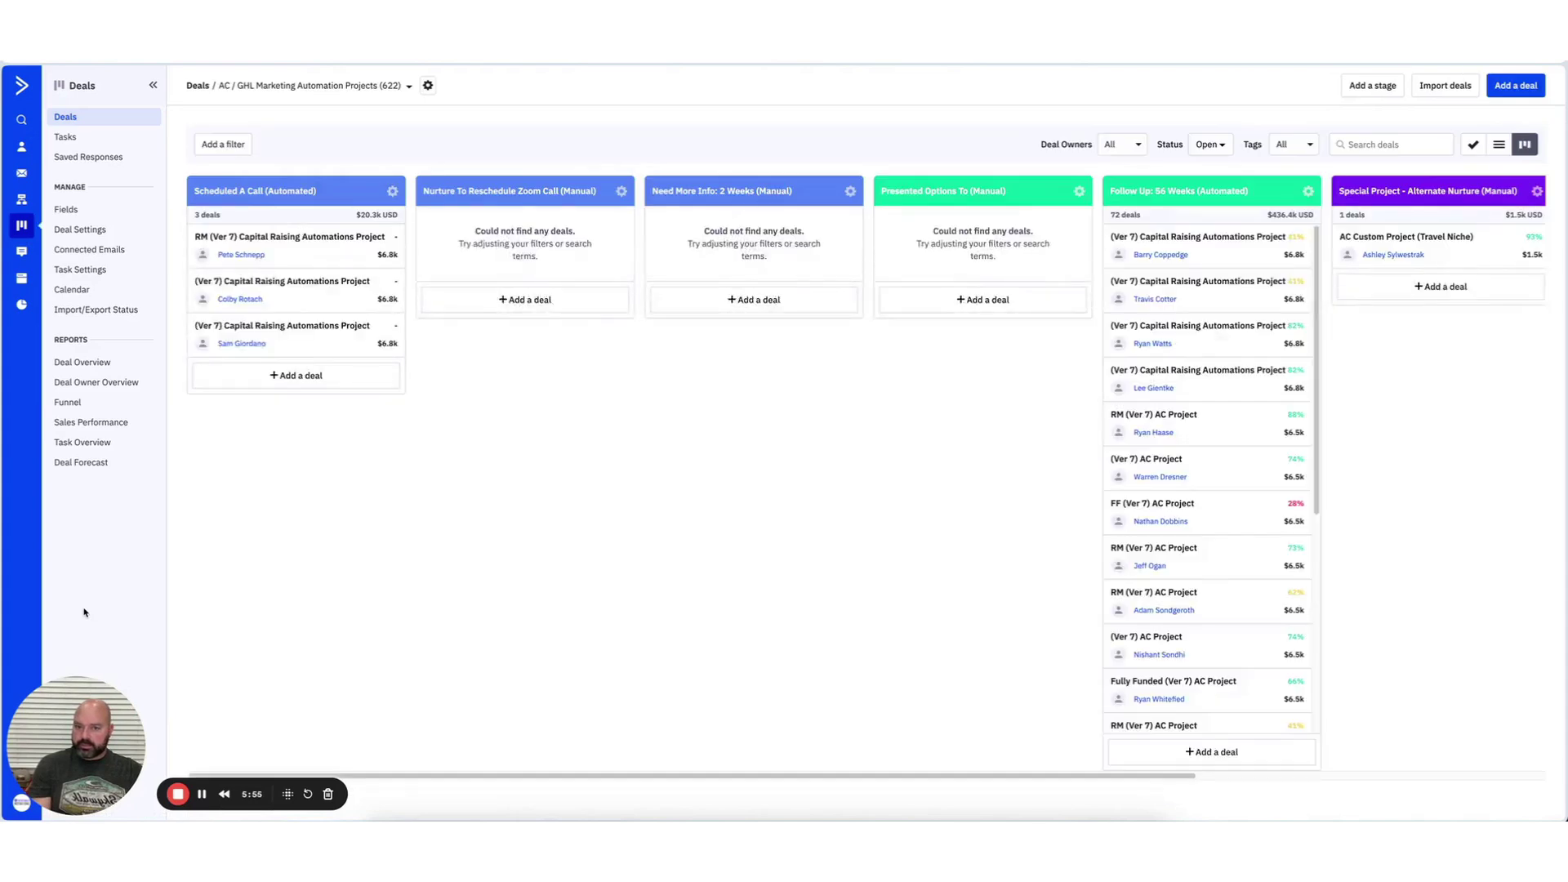
{"action": "left_click", "coordinate": [22, 199]}
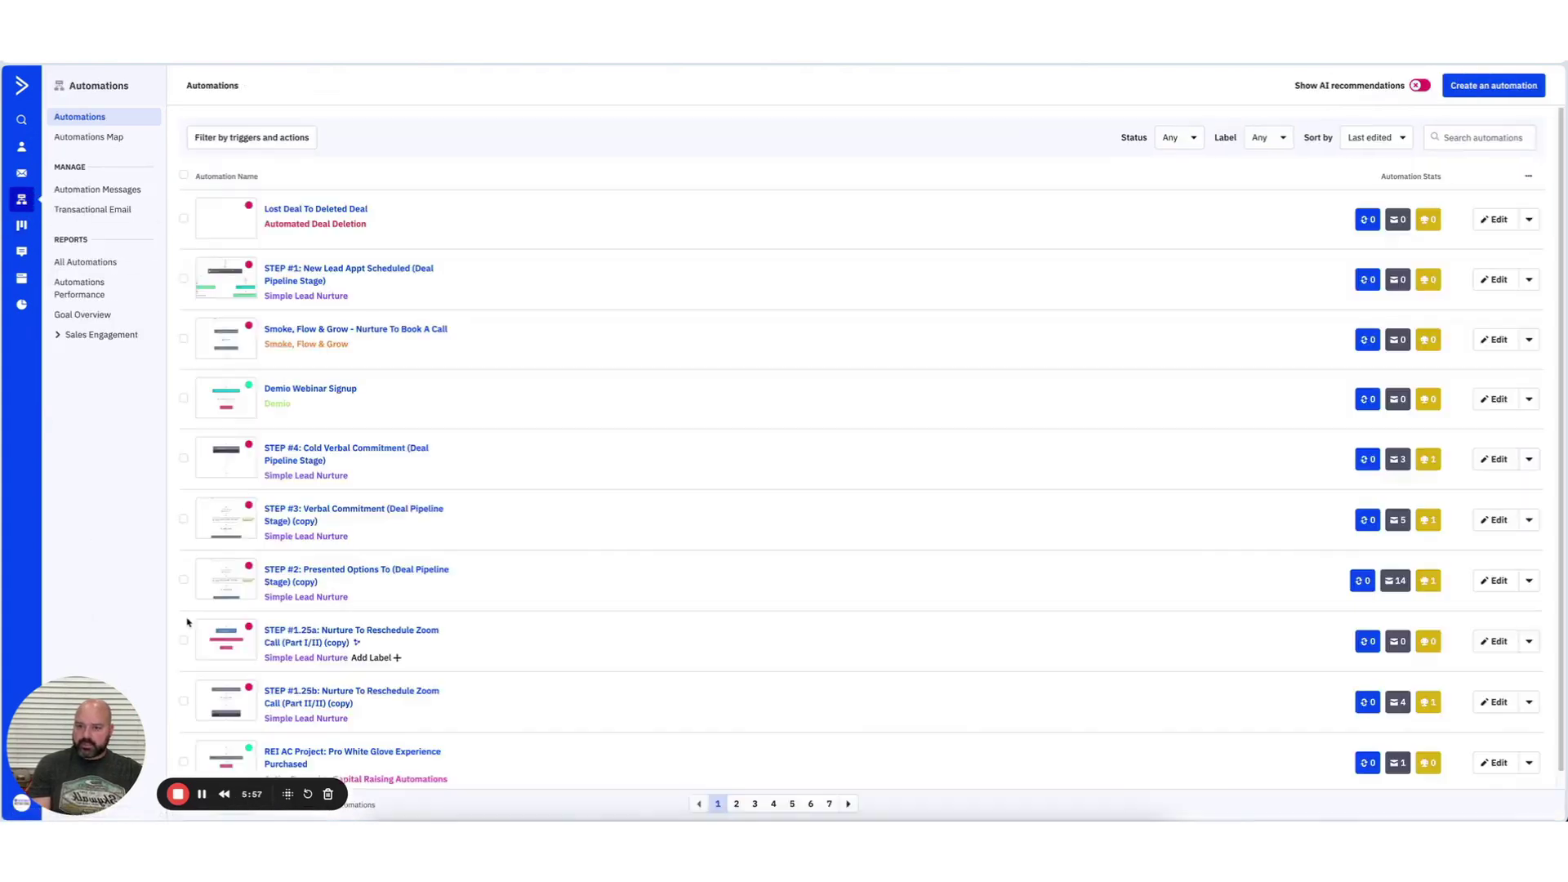
{"action": "left_click", "coordinate": [23, 150]}
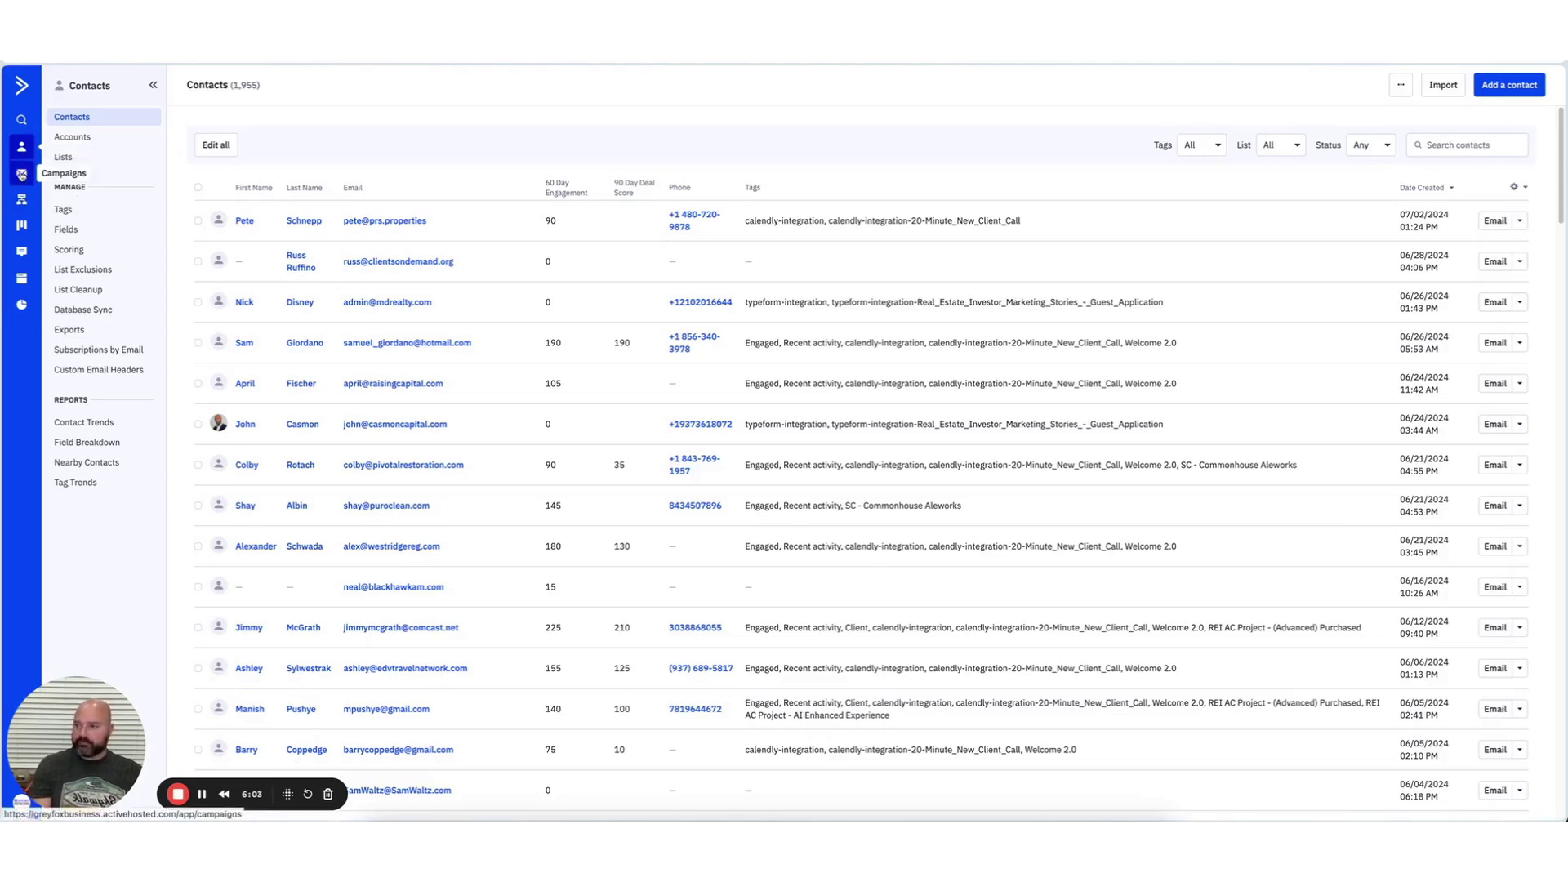
{"action": "left_click", "coordinate": [22, 175]}
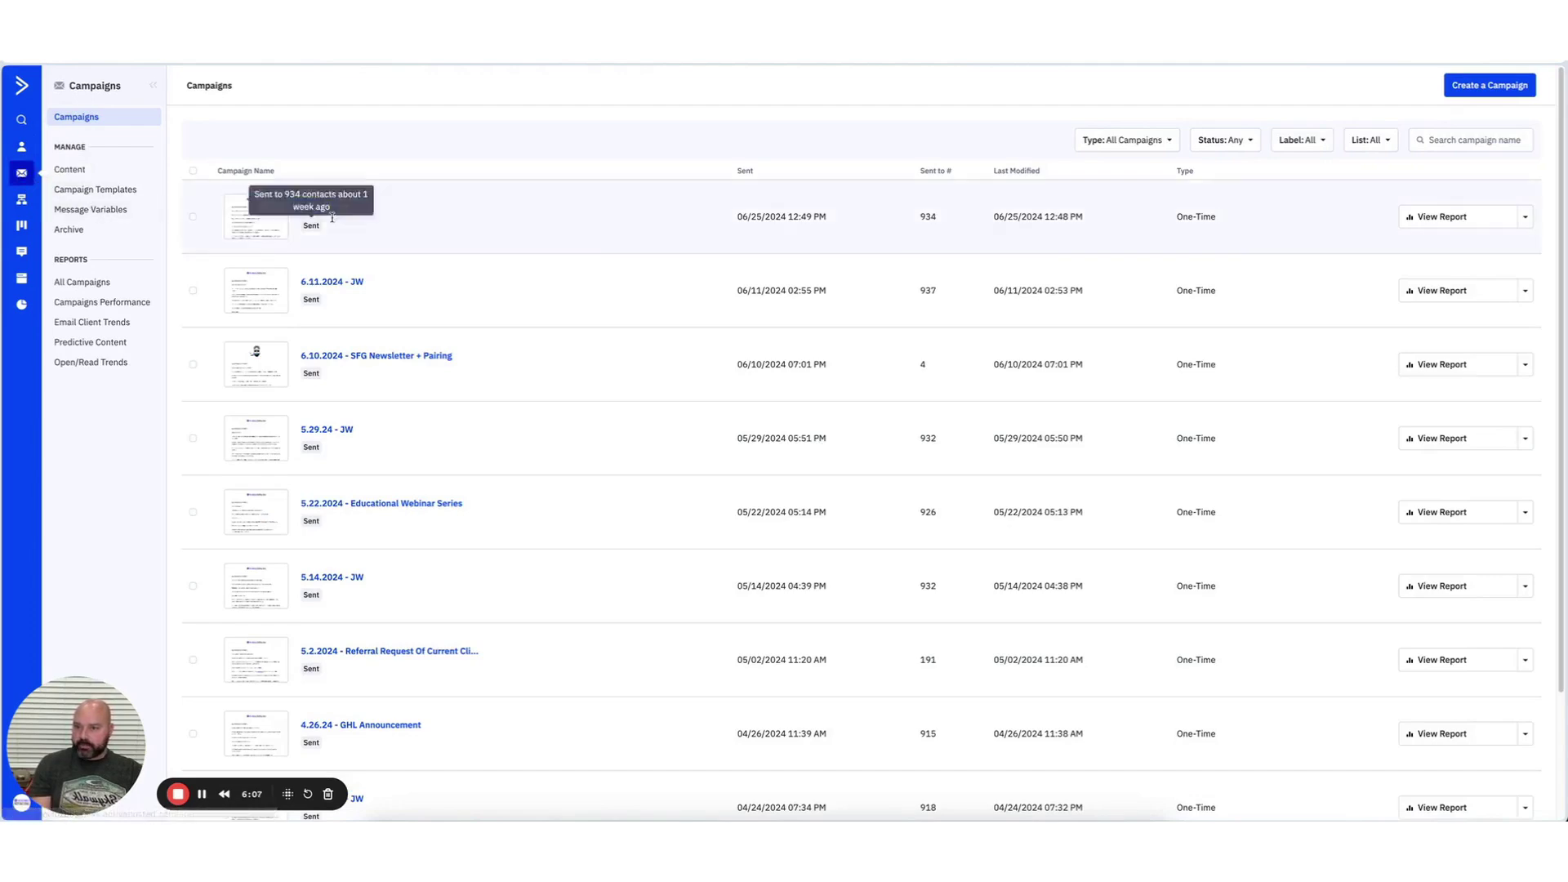
{"action": "mouse_move", "coordinate": [229, 212]}
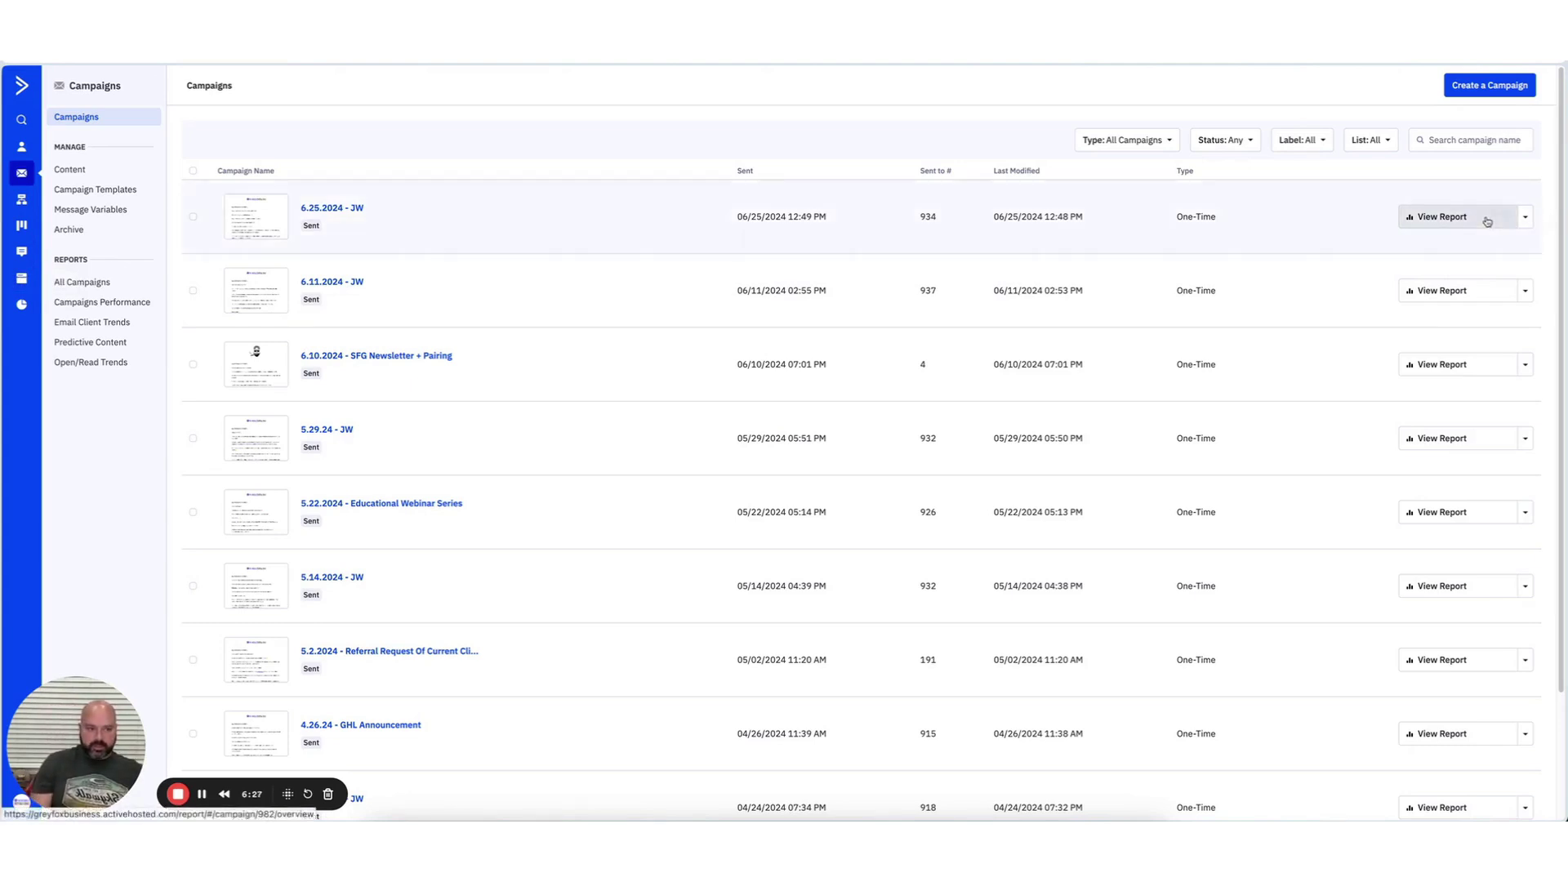
Step: Open the 6.25.2024 - JW report and check its Apple Privacy Opens and Unsubscribes figures
{"action": "left_click", "coordinate": [1457, 224]}
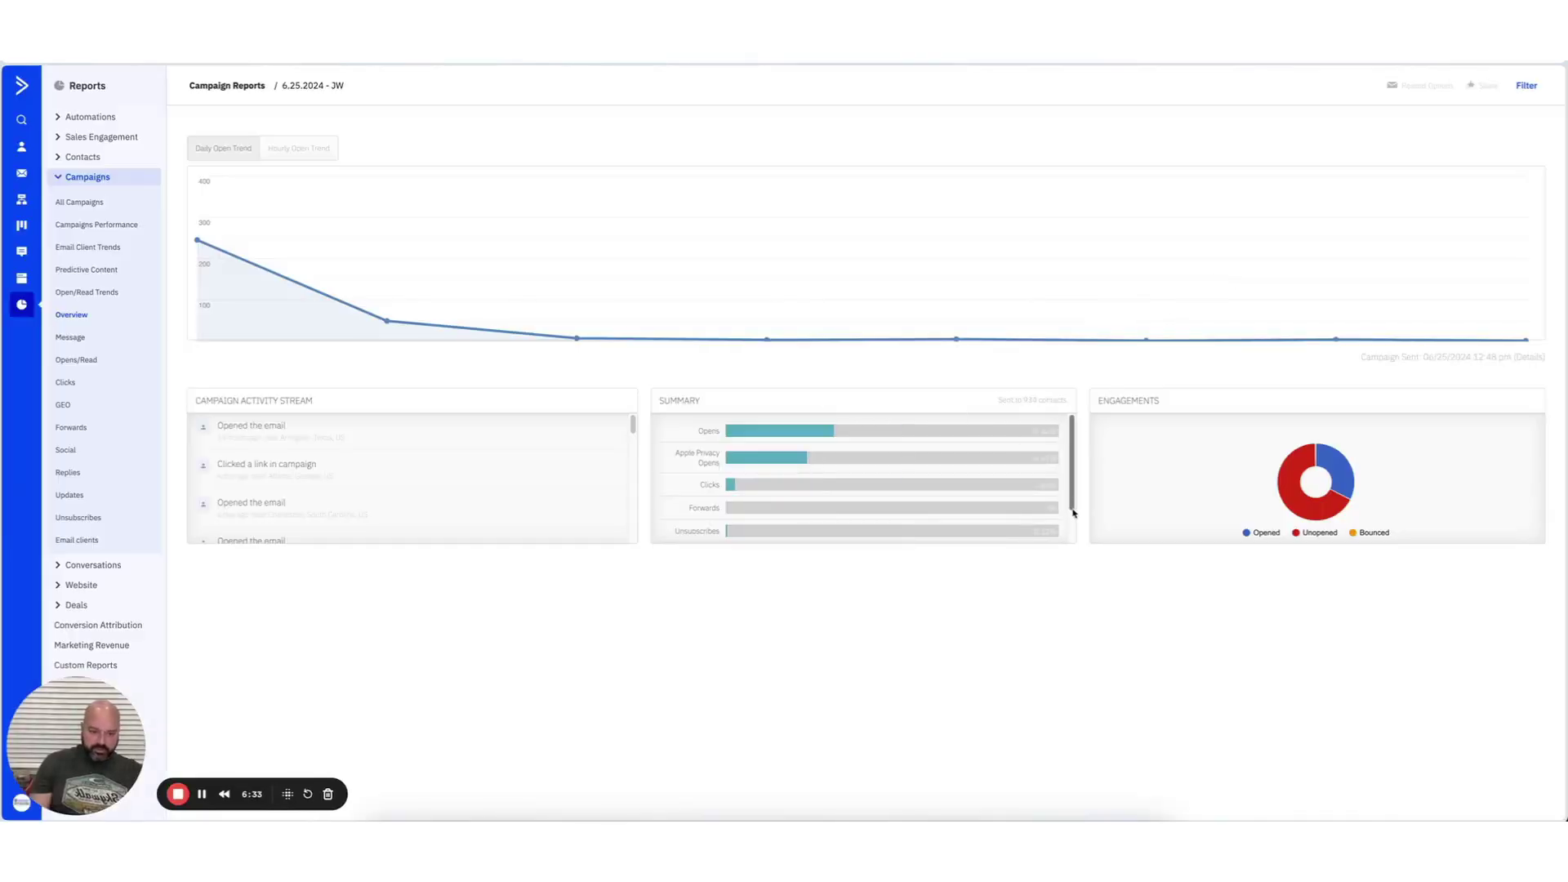
{"action": "mouse_move", "coordinate": [1043, 465]}
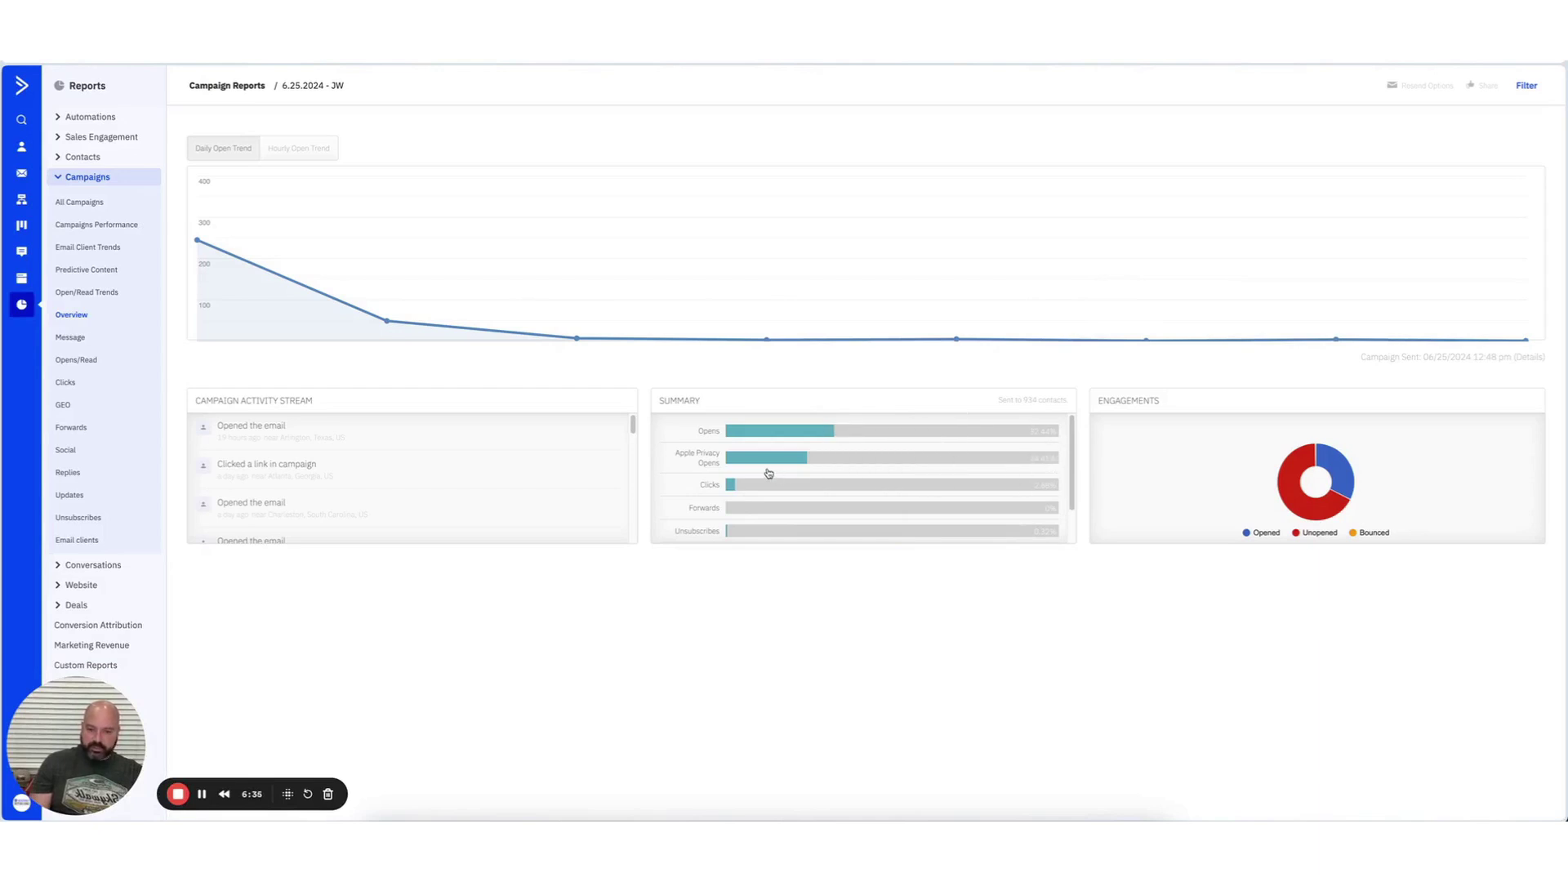
{"action": "mouse_move", "coordinate": [760, 466]}
{"action": "mouse_move", "coordinate": [820, 534]}
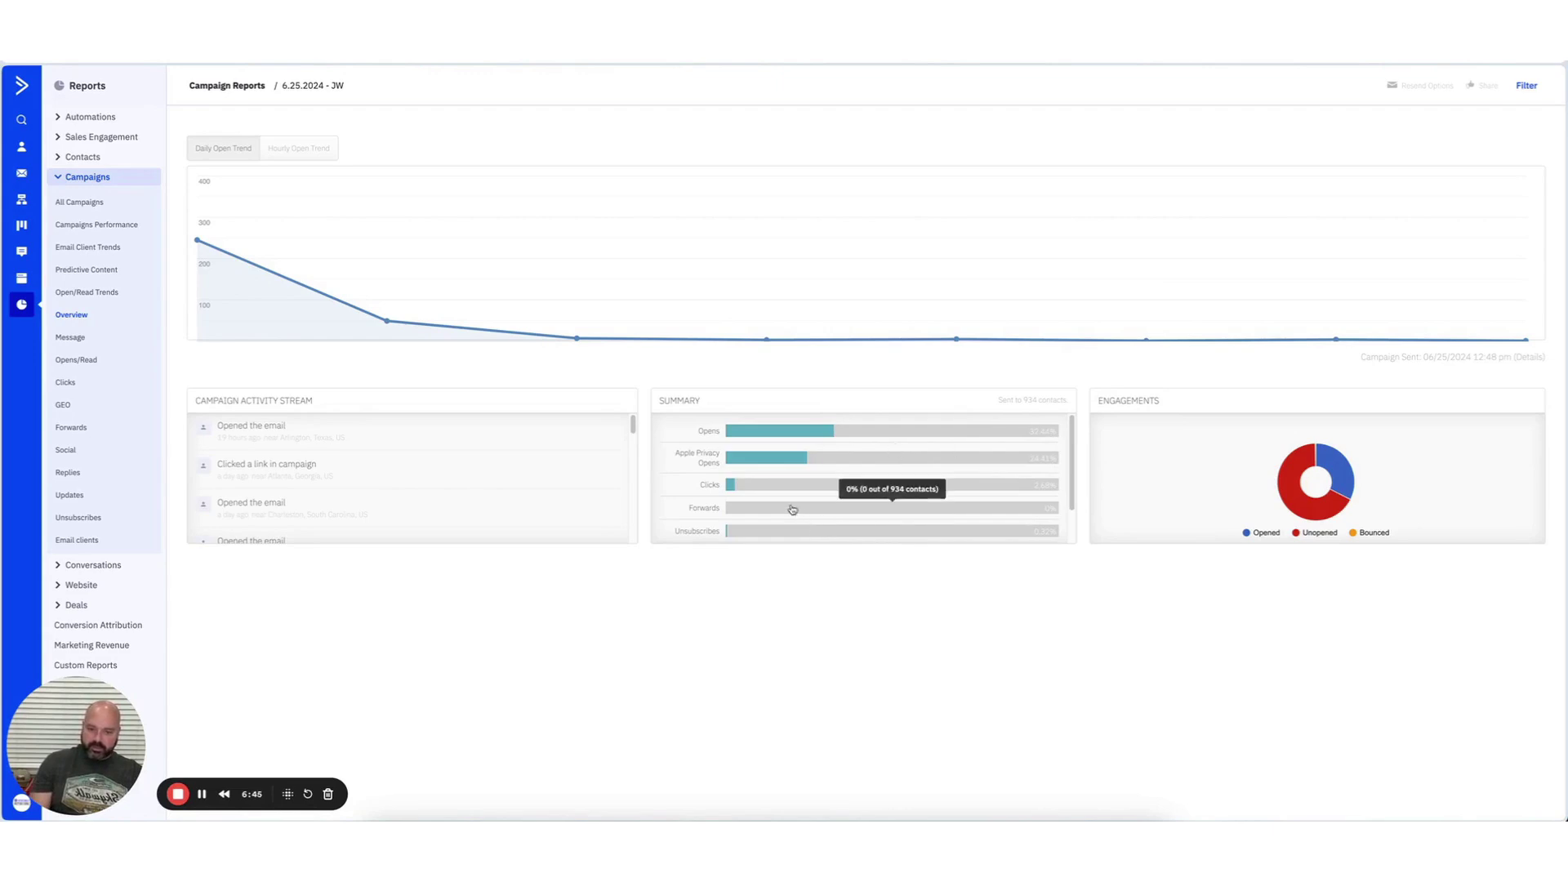
Step: Preview the 6.25.2024 - JW email message, scrolling through its body and steps down to the footer
{"action": "left_click", "coordinate": [72, 341]}
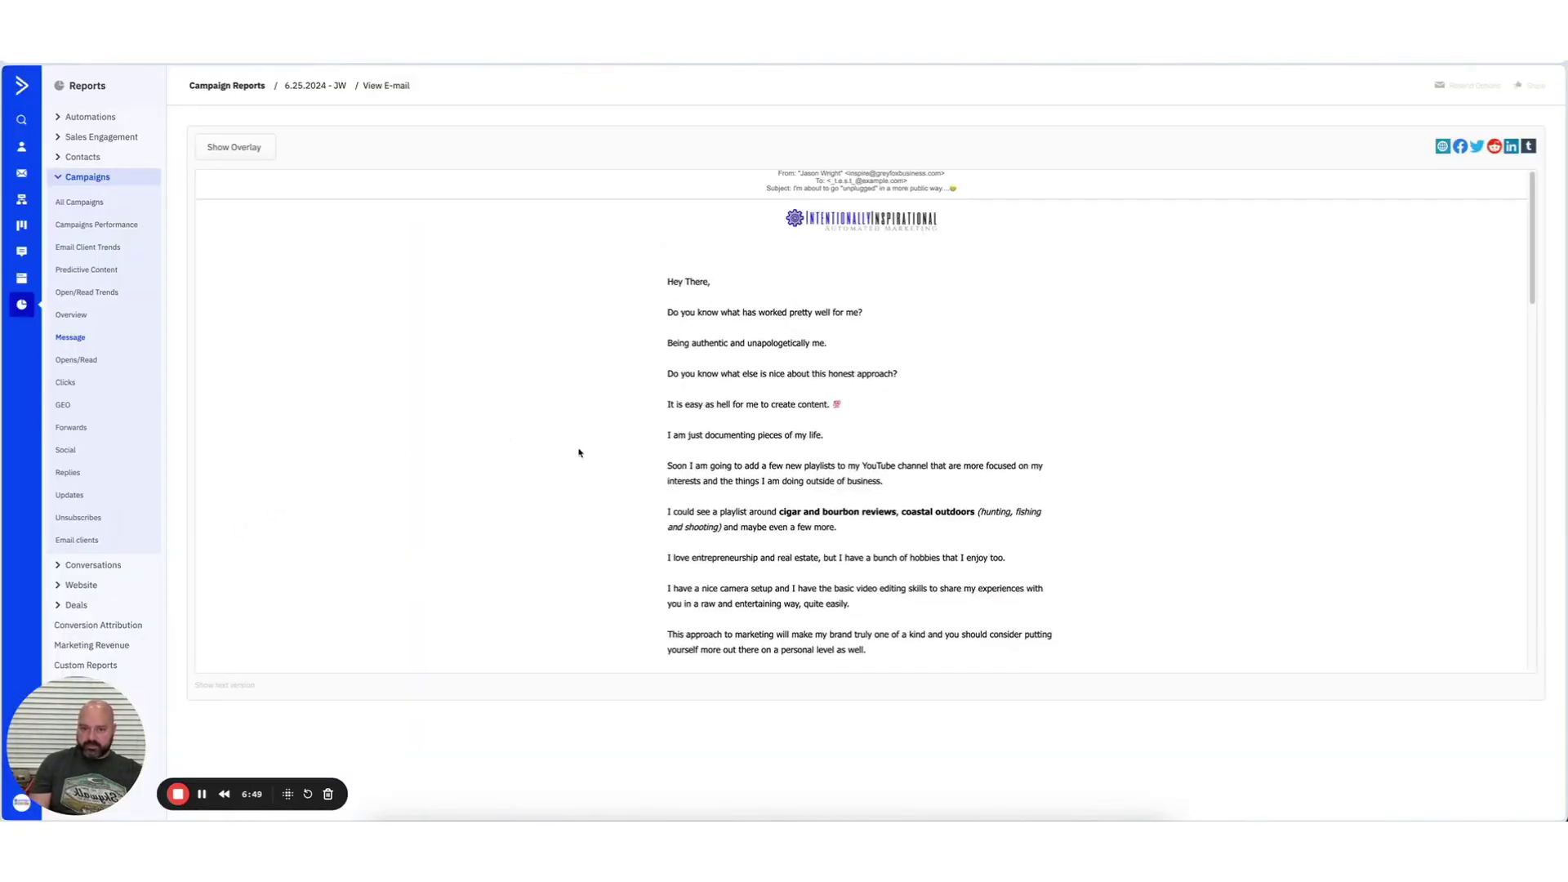
{"action": "scroll", "coordinate": [631, 459], "scroll_direction": "down", "scroll_amount": 15}
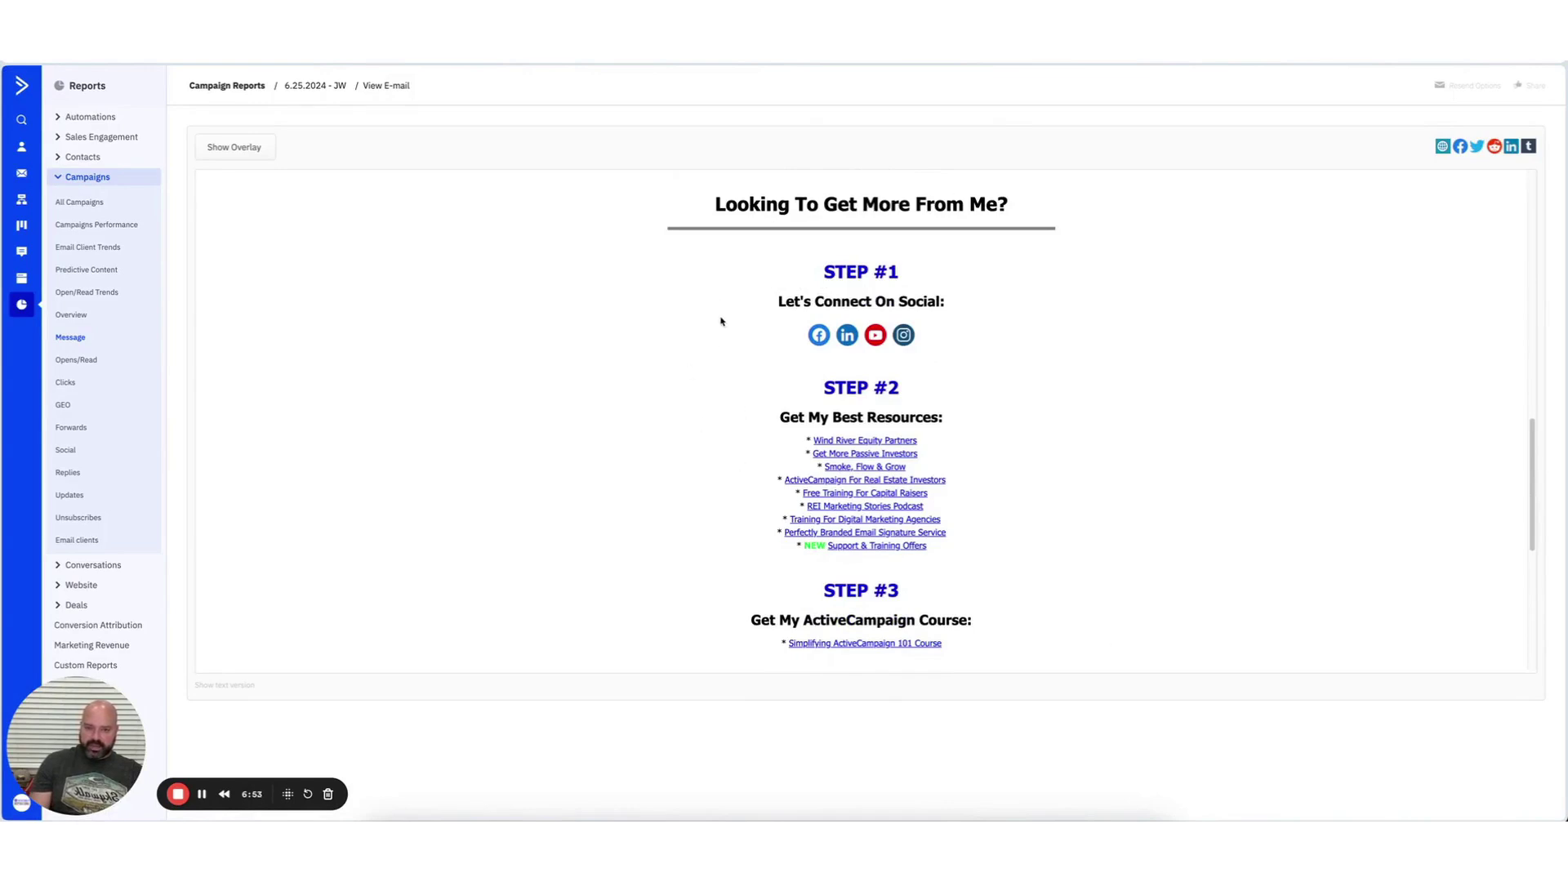
{"action": "scroll", "coordinate": [727, 380], "scroll_direction": "down", "scroll_amount": 5}
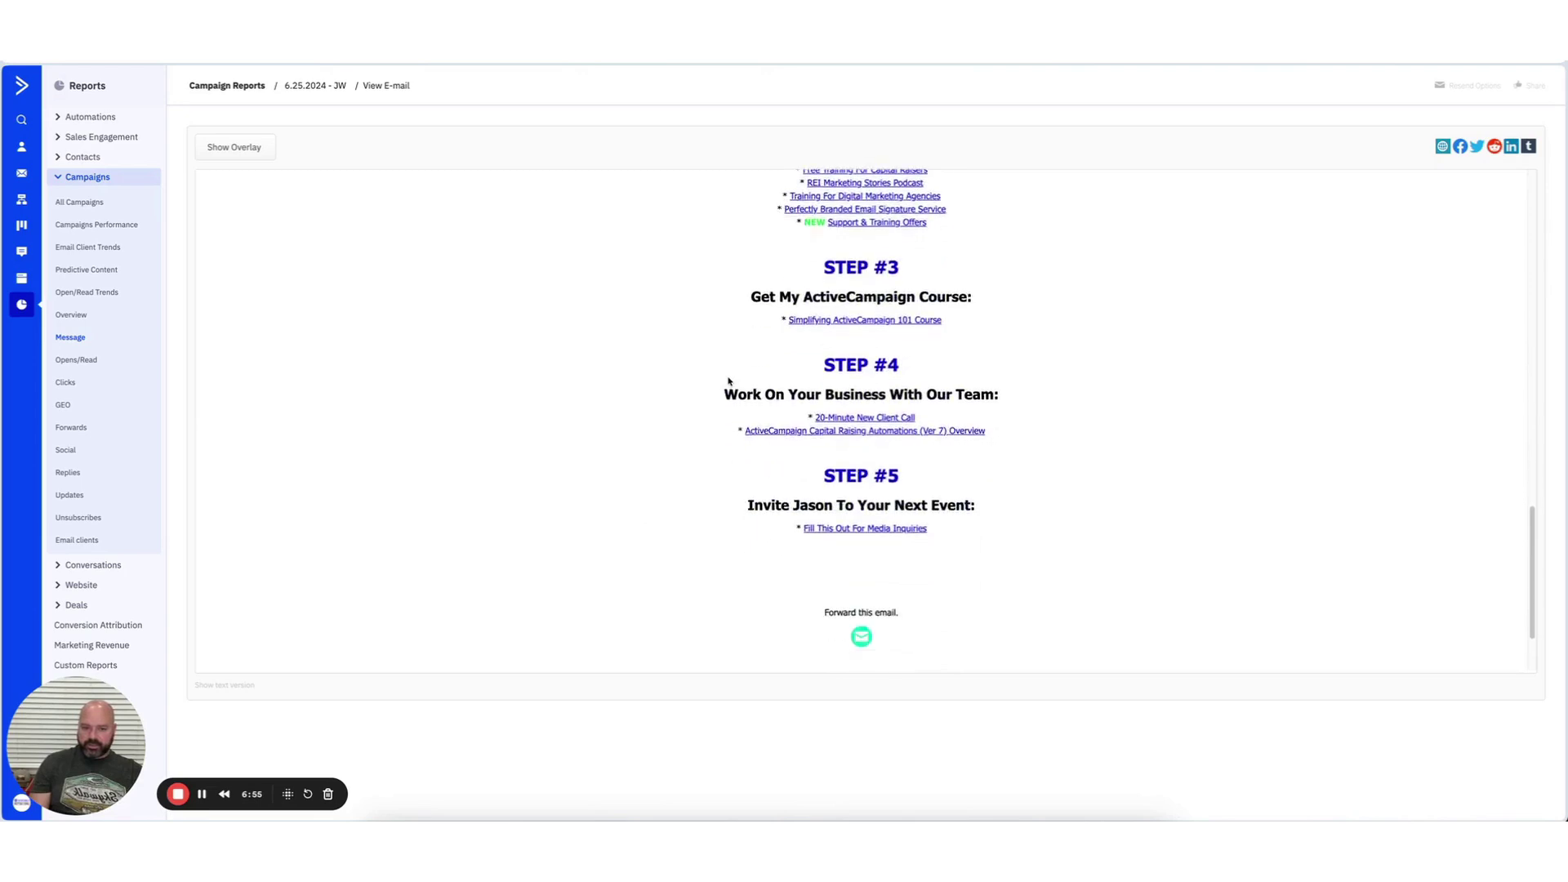
{"action": "scroll", "coordinate": [730, 381], "scroll_direction": "up", "scroll_amount": 20}
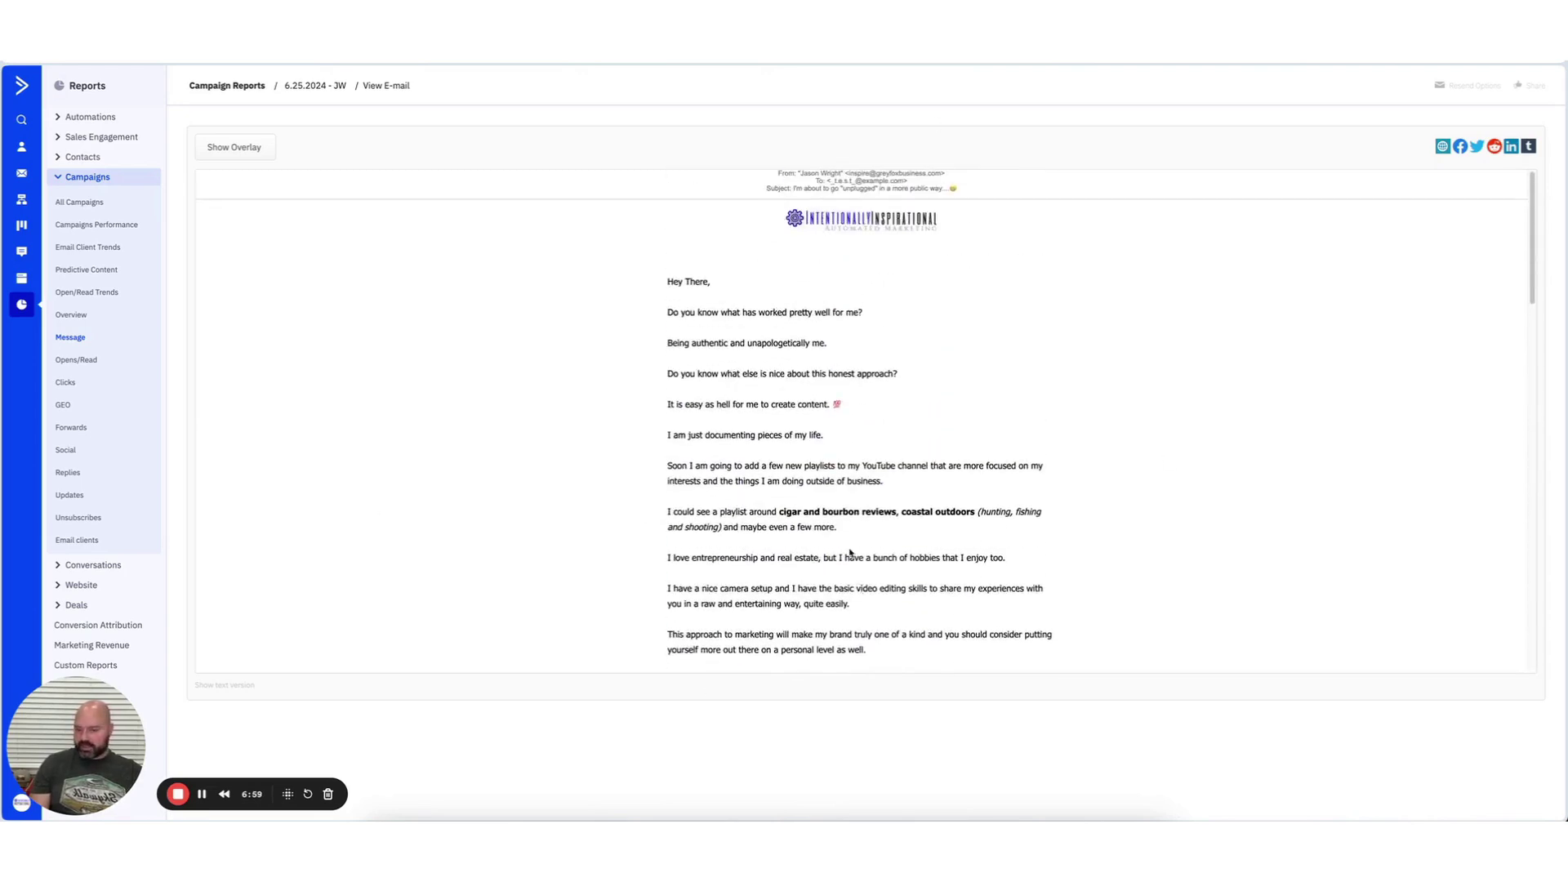
{"action": "scroll", "coordinate": [846, 549], "scroll_direction": "down", "scroll_amount": 10}
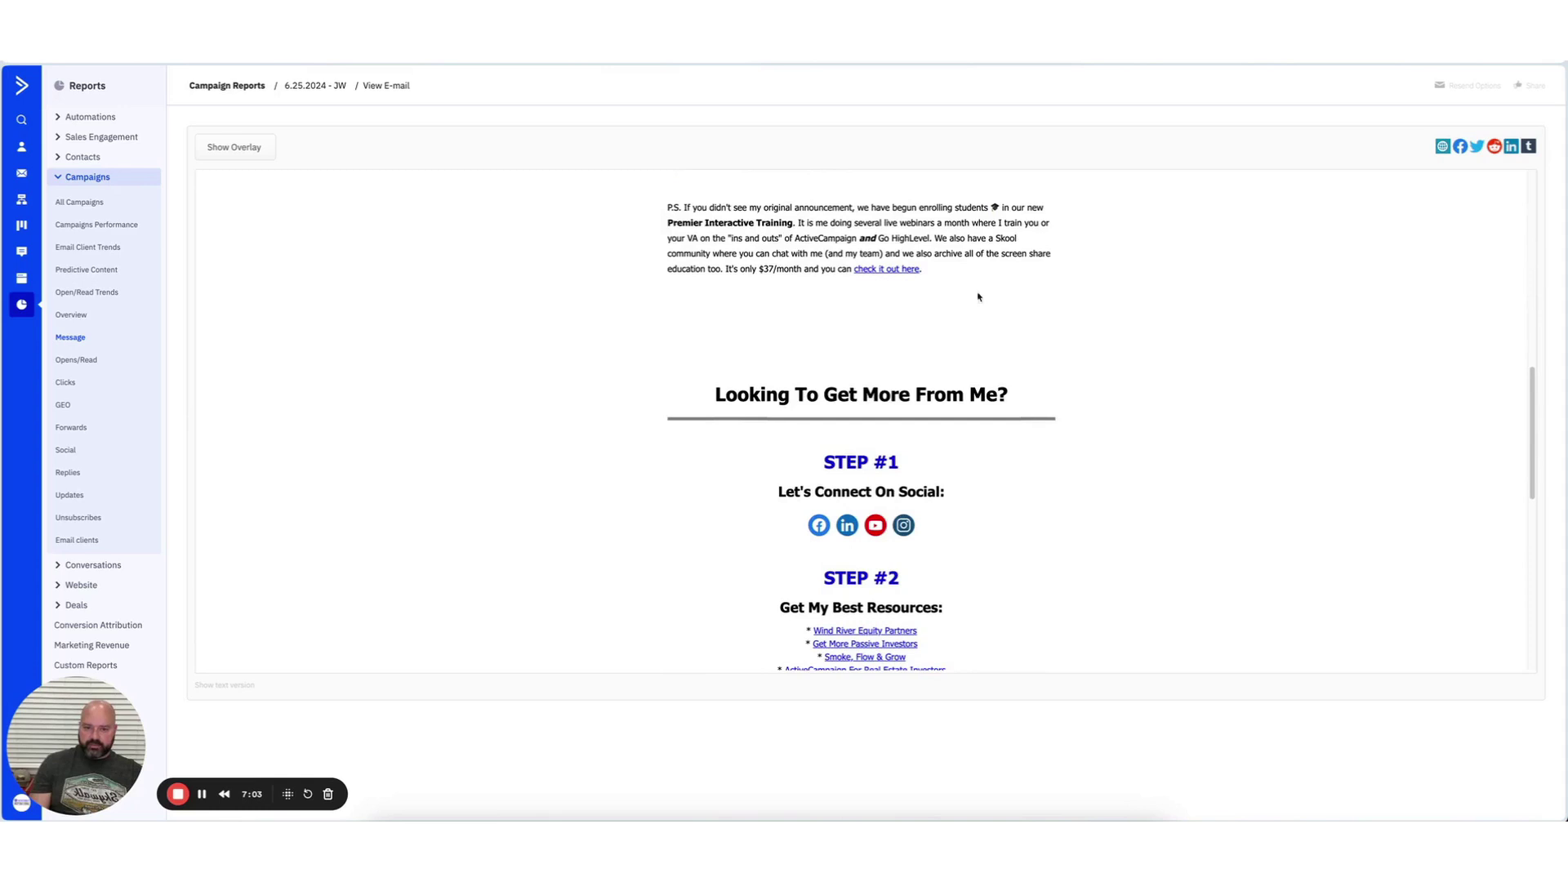
{"action": "scroll", "coordinate": [990, 237], "scroll_direction": "down", "scroll_amount": 8}
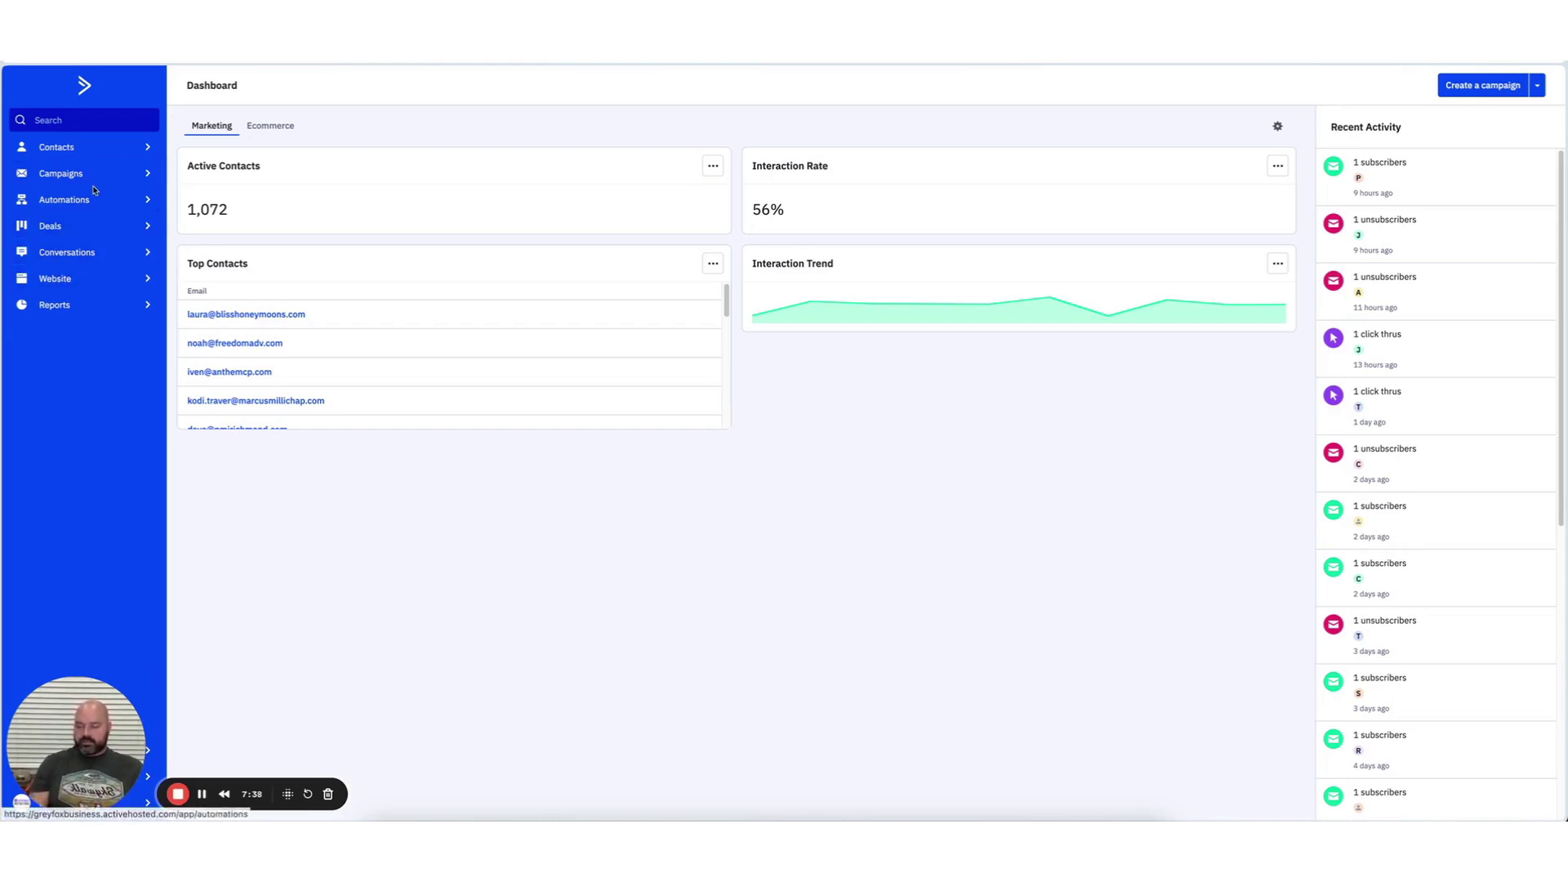
Step: Open a contact's record, scroll to Open Tasks, and dismiss the Add a task form unsaved
{"action": "left_click", "coordinate": [74, 147]}
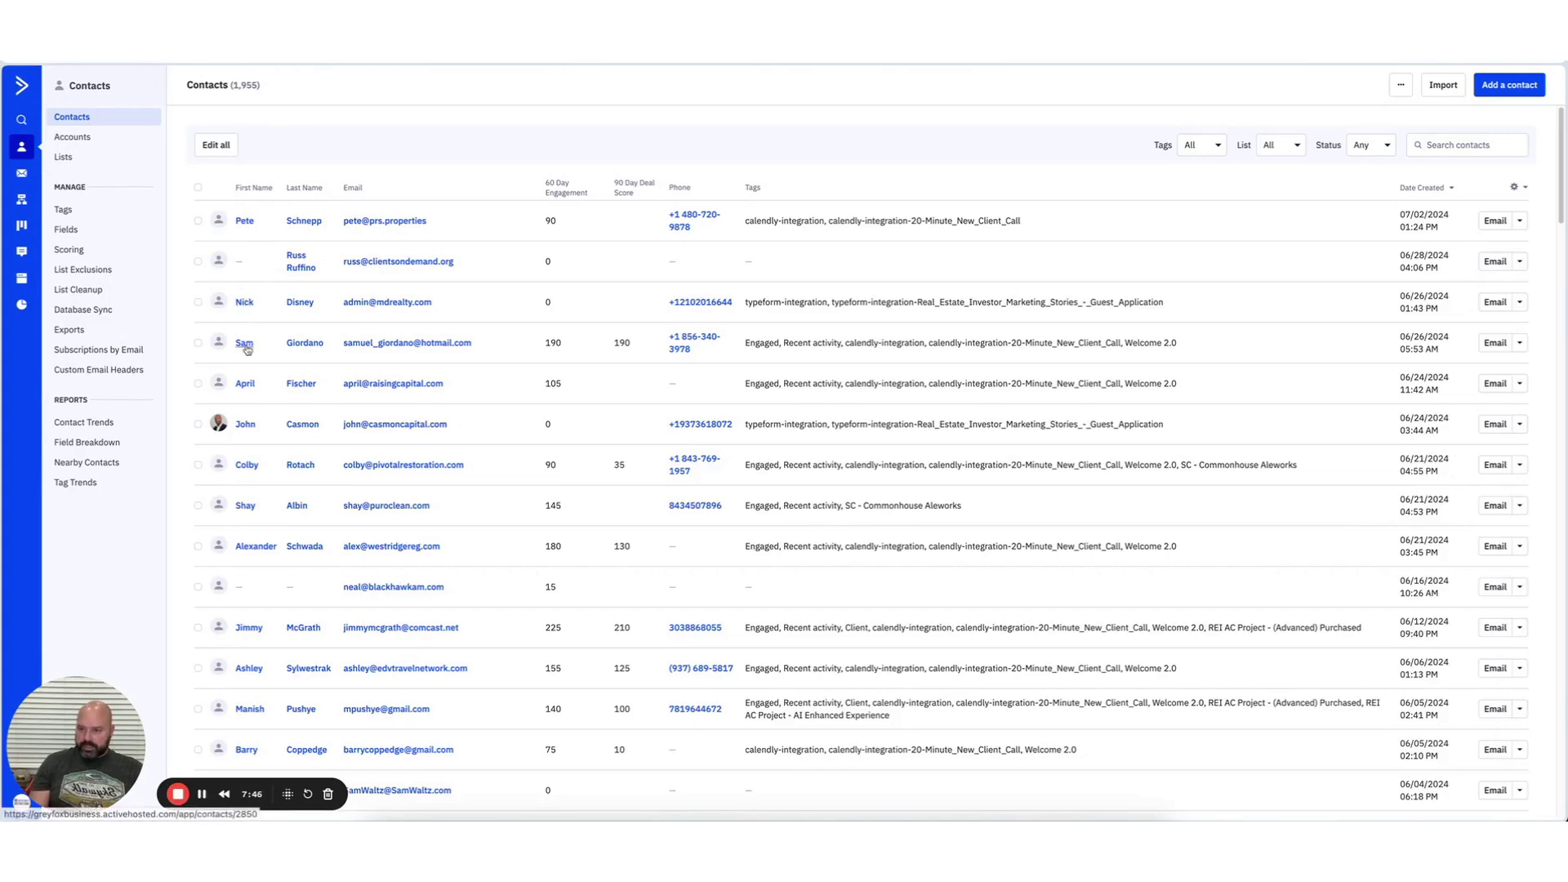
{"action": "left_click", "coordinate": [247, 384]}
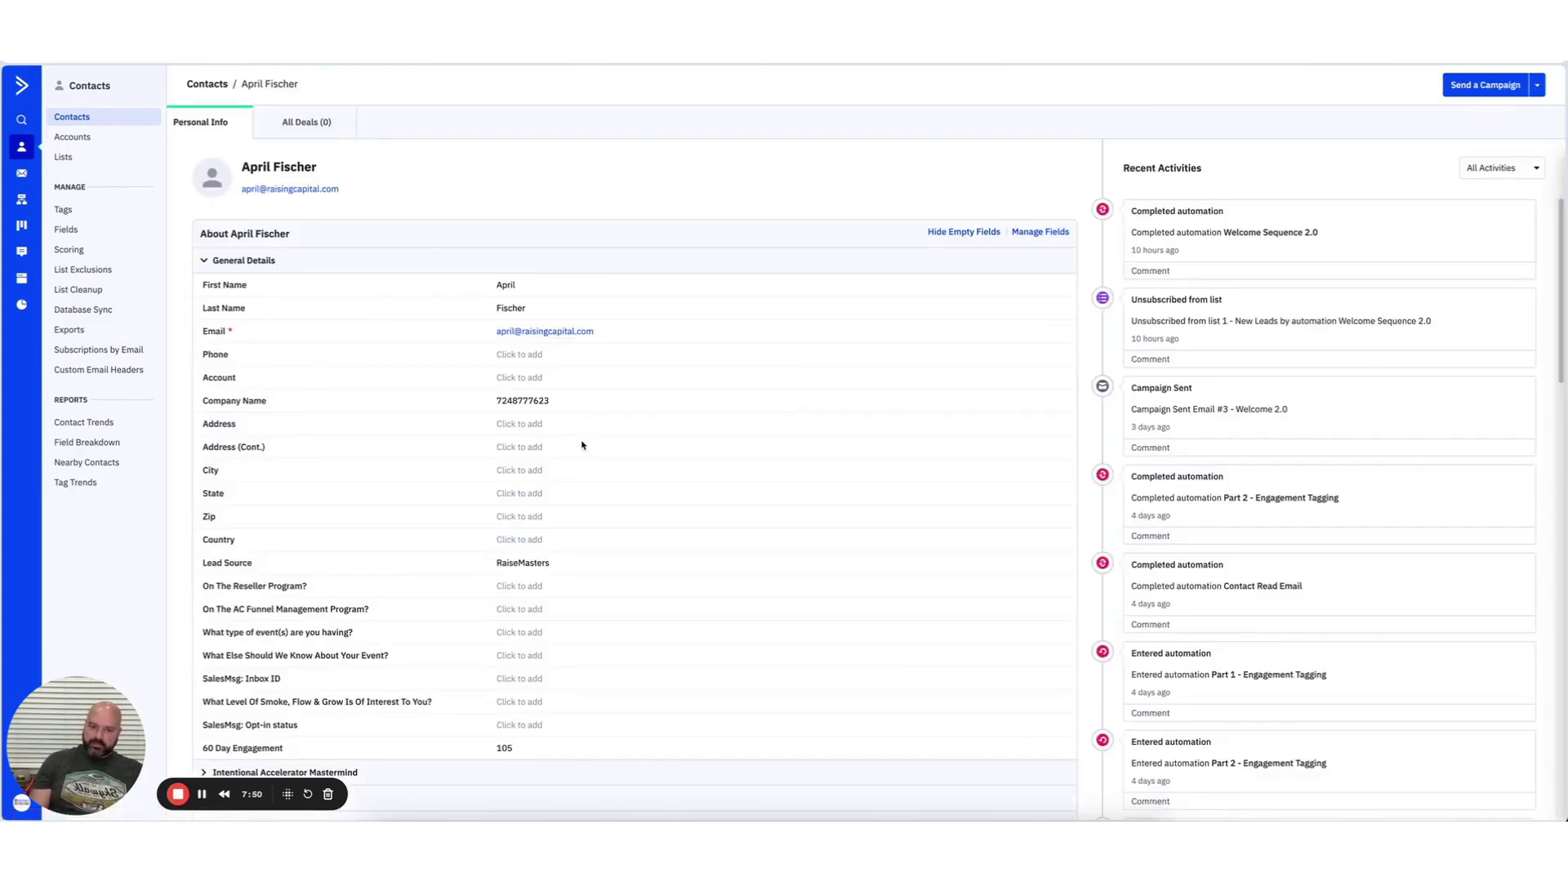
{"action": "scroll", "coordinate": [583, 400], "scroll_direction": "down", "scroll_amount": 10}
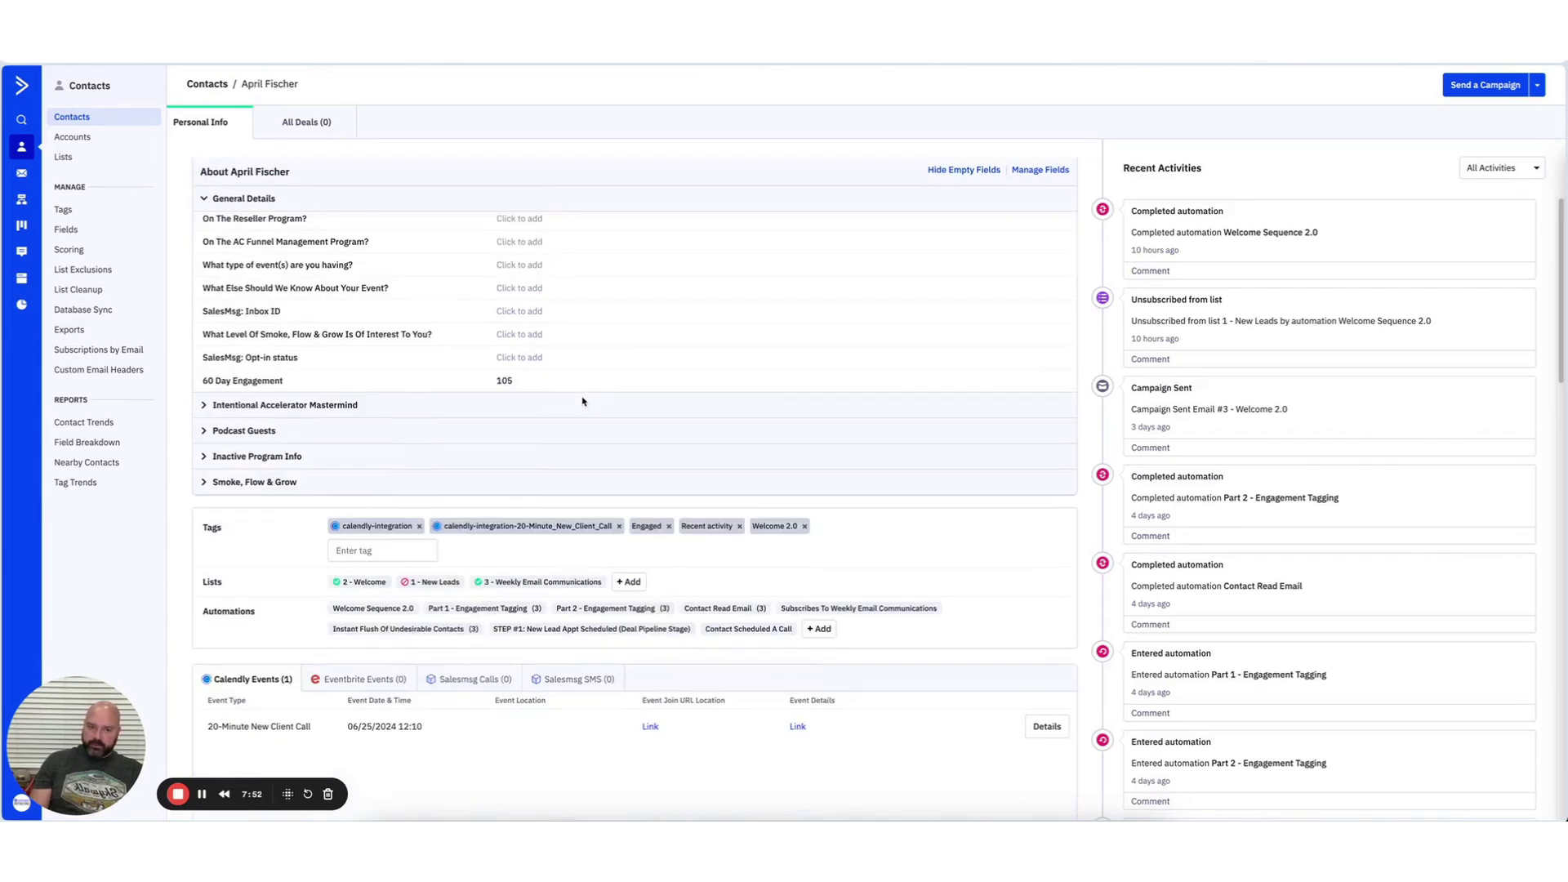
{"action": "scroll", "coordinate": [583, 400], "scroll_direction": "down", "scroll_amount": 2}
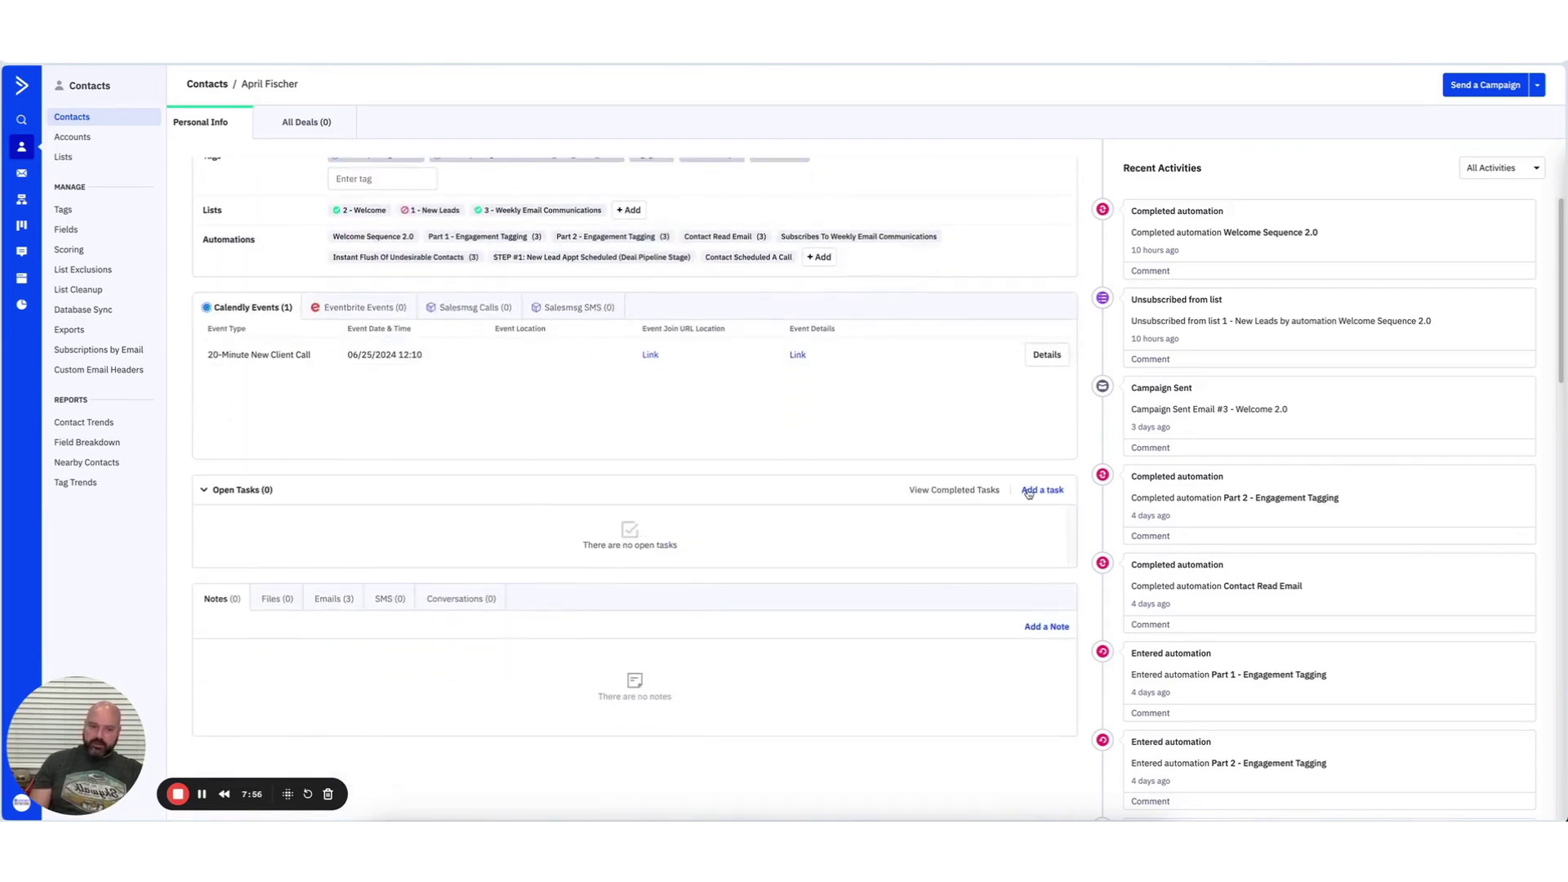
{"action": "left_click", "coordinate": [1041, 490]}
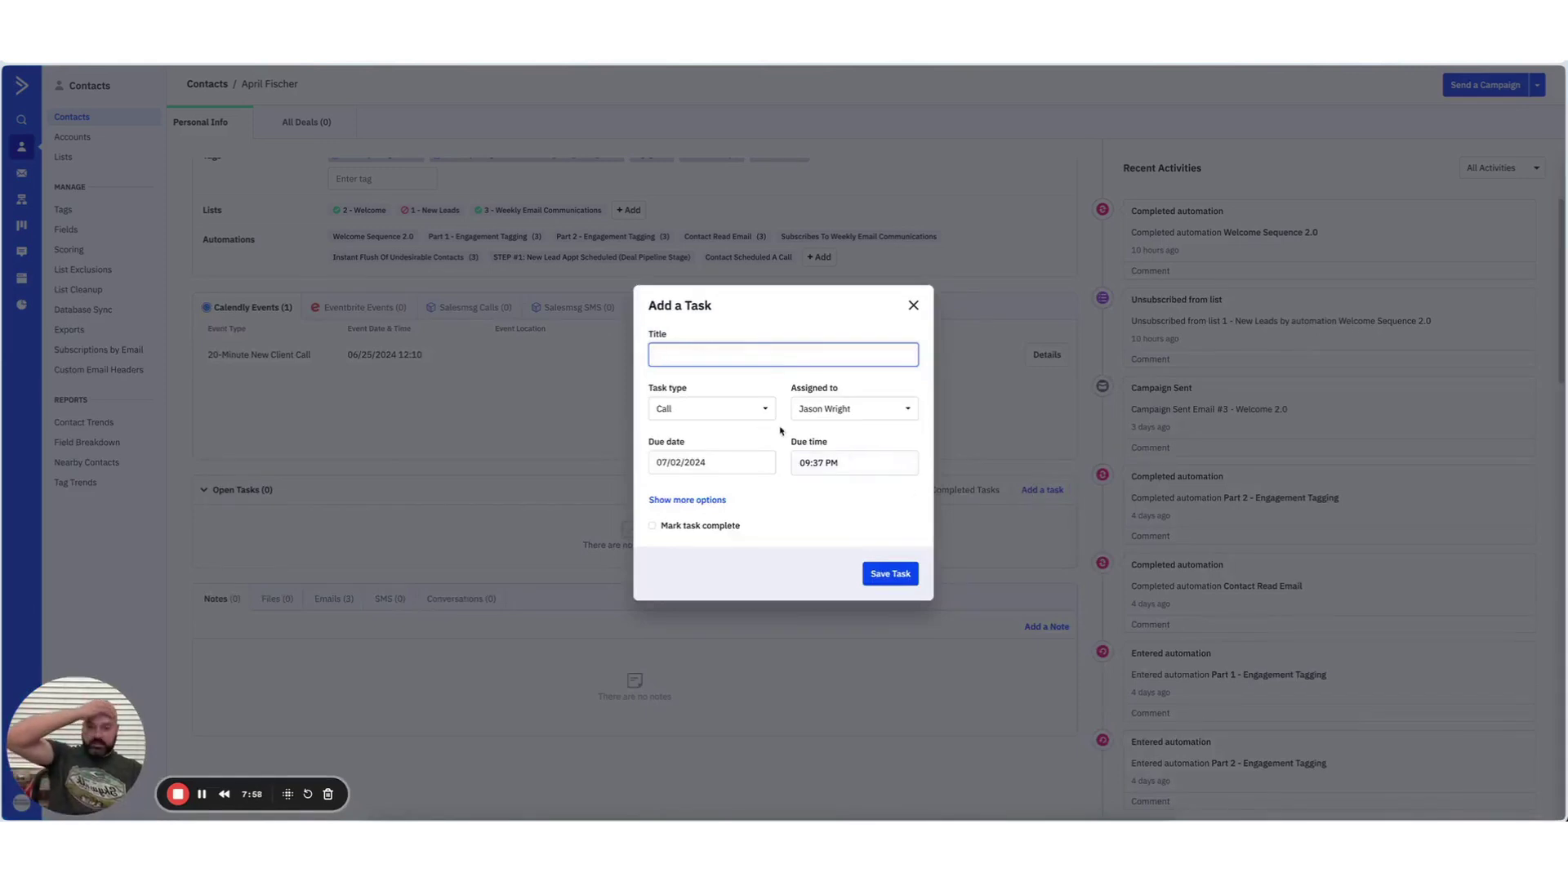
{"action": "left_click", "coordinate": [913, 305]}
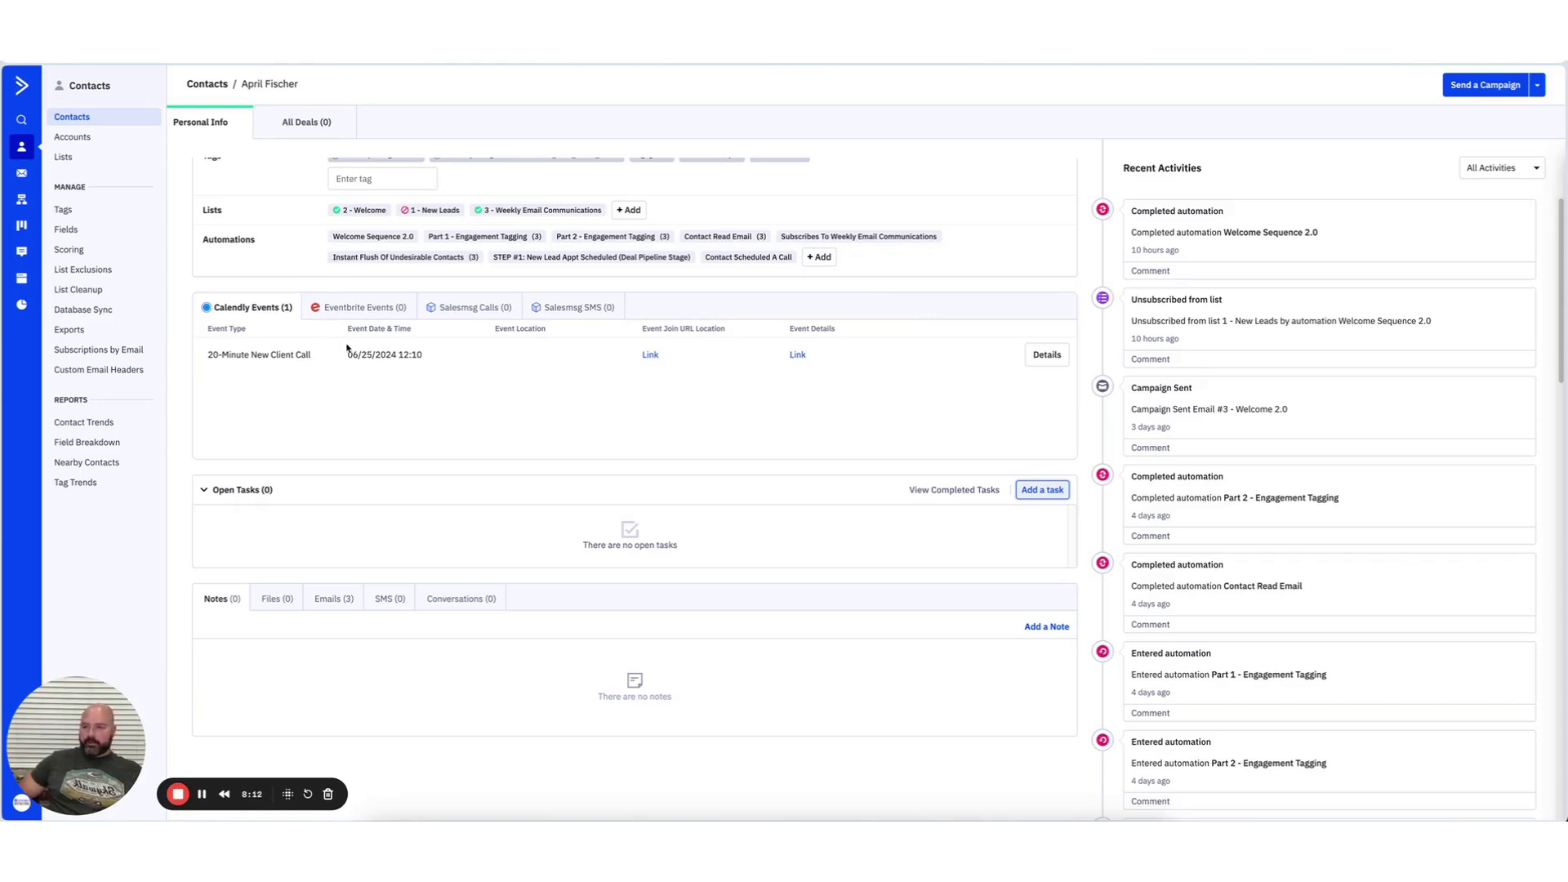
Step: Scroll the contact record through General Details, Tags, Lists, Automations and Notes
{"action": "scroll", "coordinate": [350, 357], "scroll_direction": "up", "scroll_amount": 10}
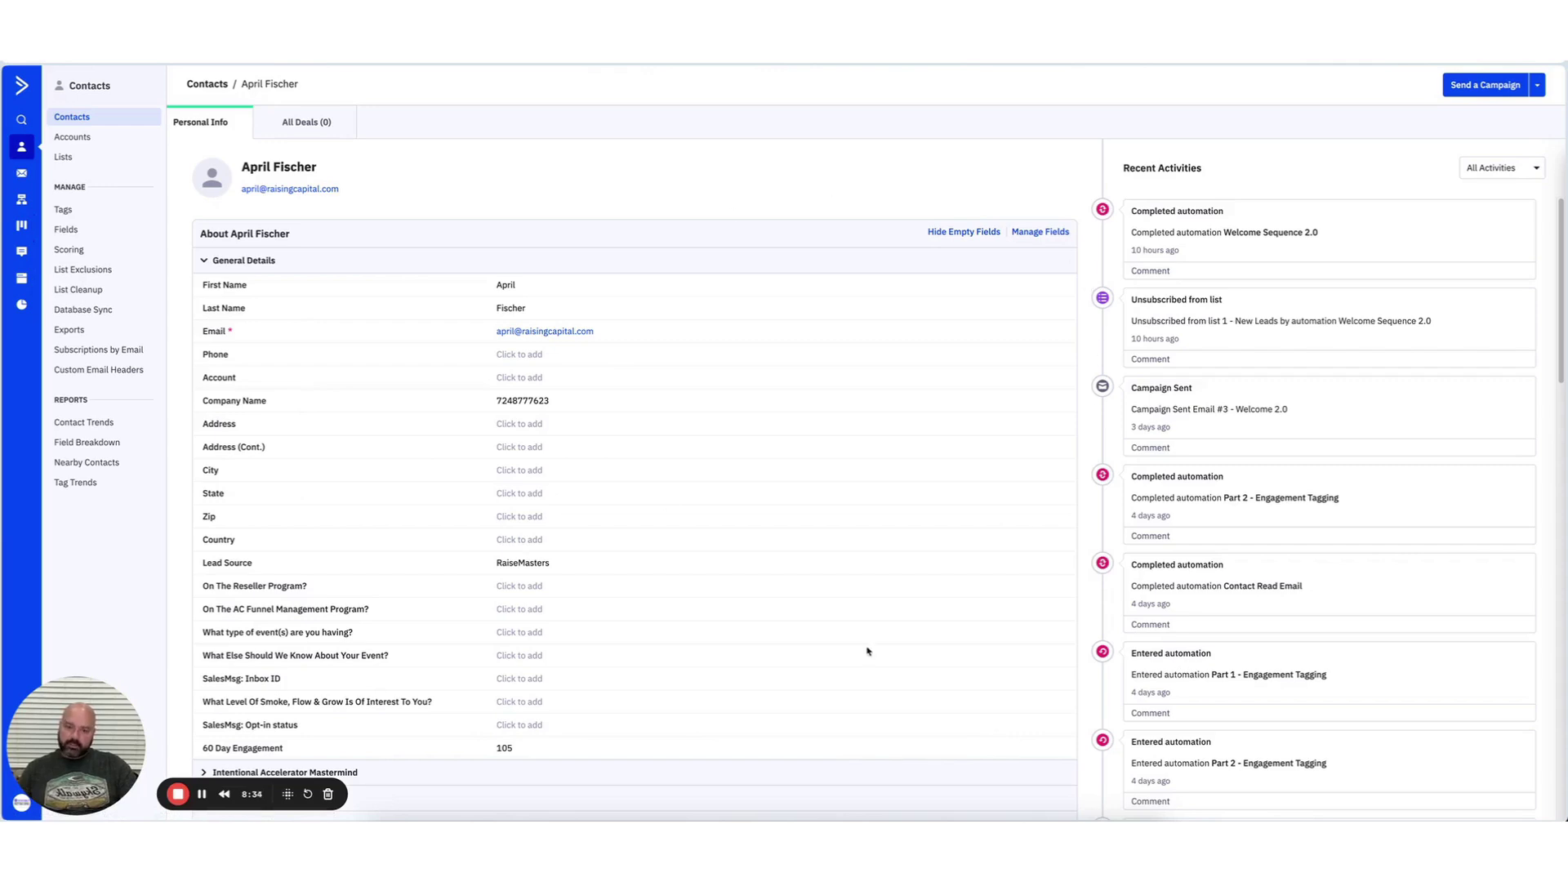
{"action": "scroll", "coordinate": [674, 599], "scroll_direction": "down", "scroll_amount": 10}
{"action": "scroll", "coordinate": [674, 598], "scroll_direction": "down", "scroll_amount": 1}
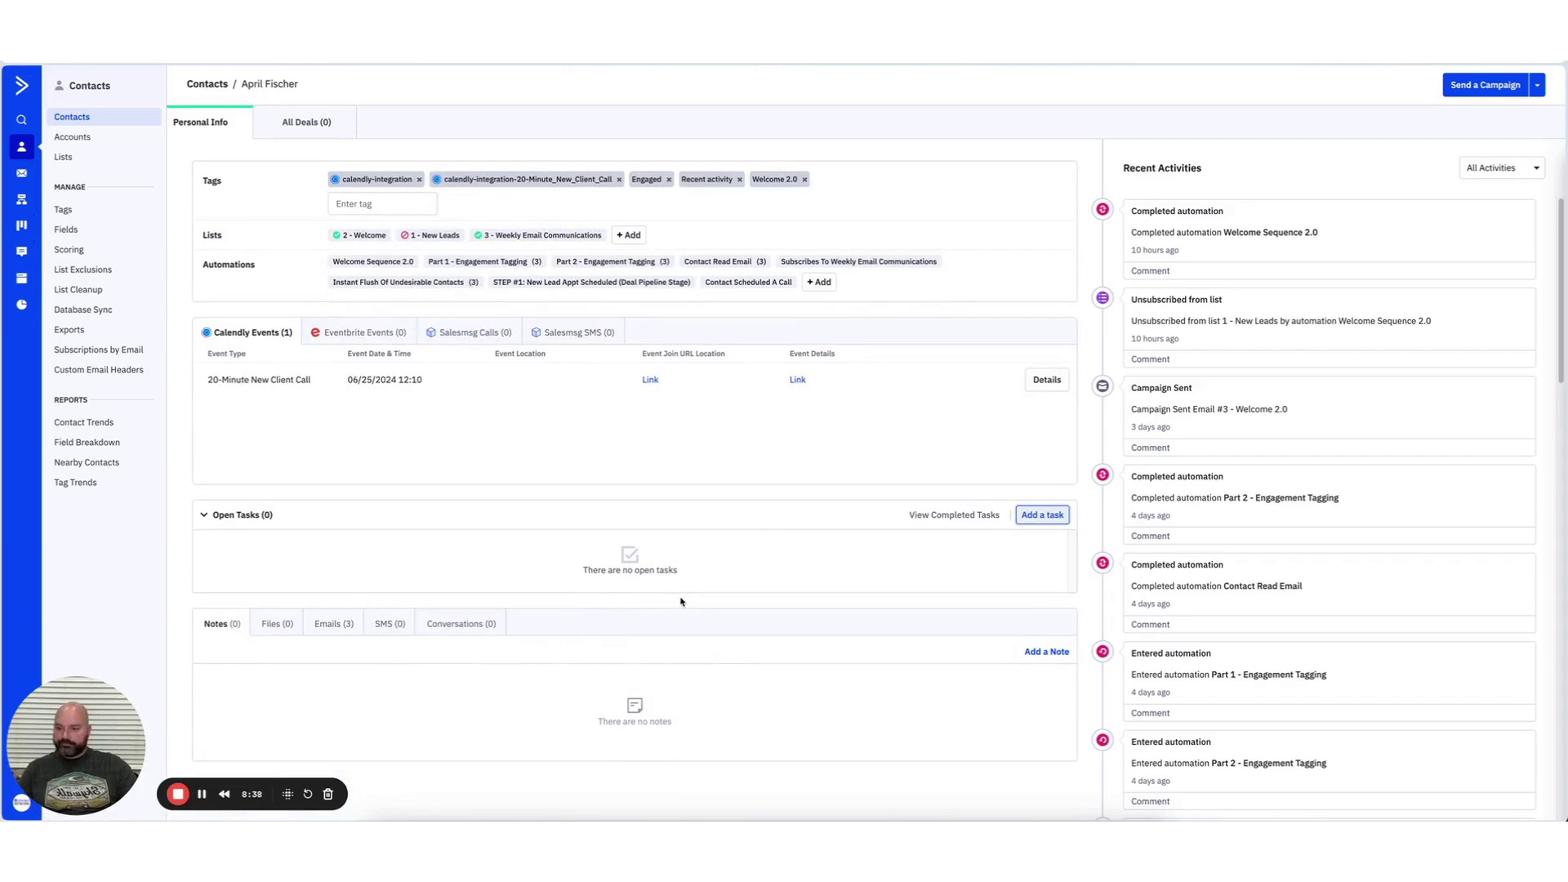
{"action": "scroll", "coordinate": [681, 602], "scroll_direction": "down", "scroll_amount": 1}
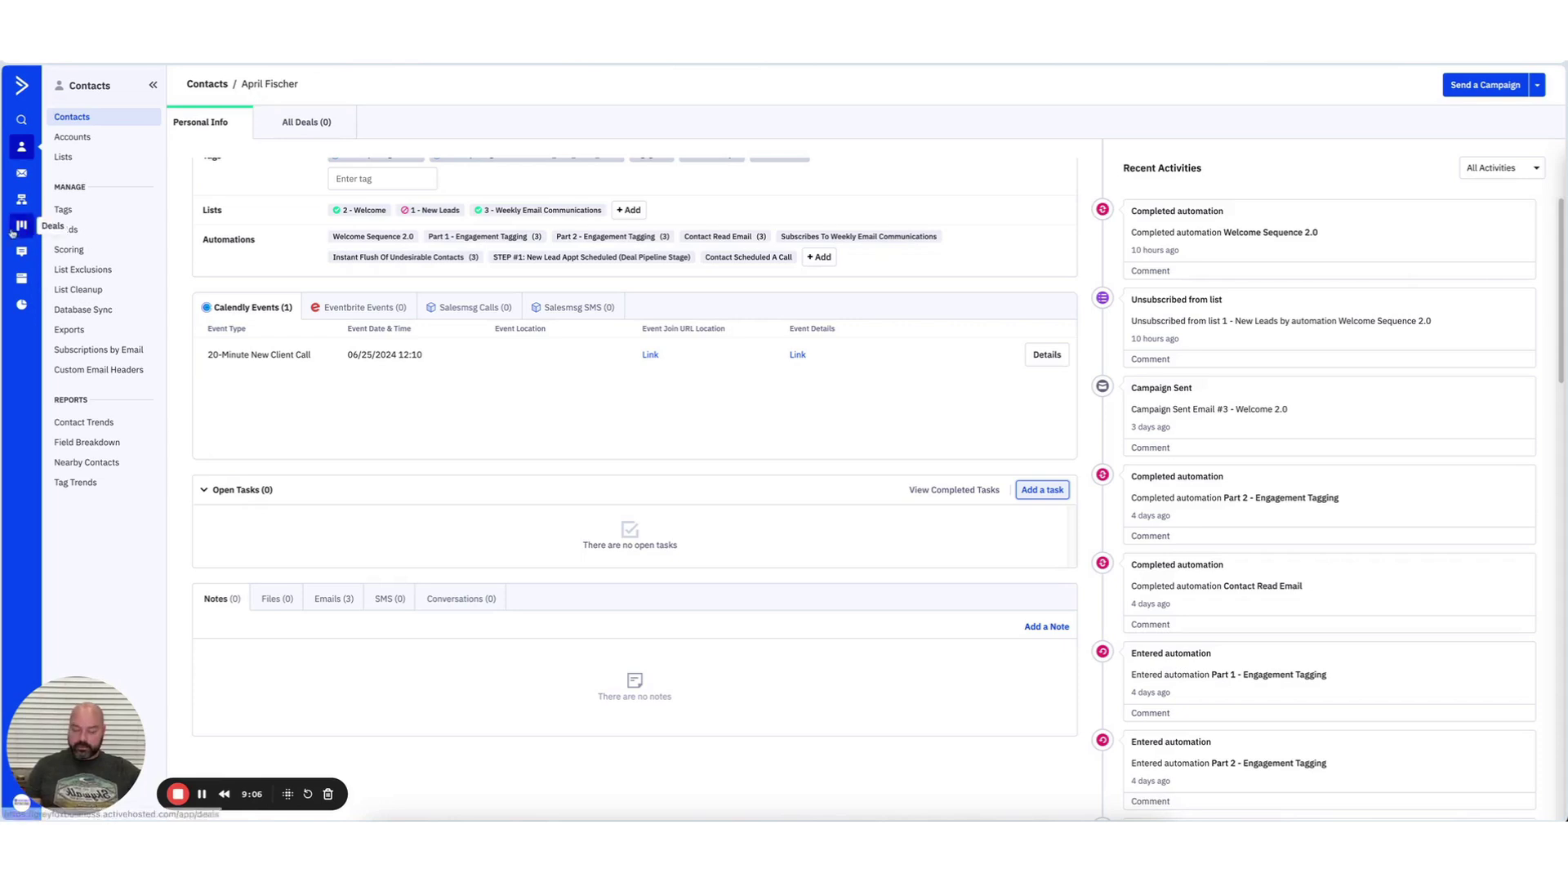
{"action": "left_click", "coordinate": [25, 88]}
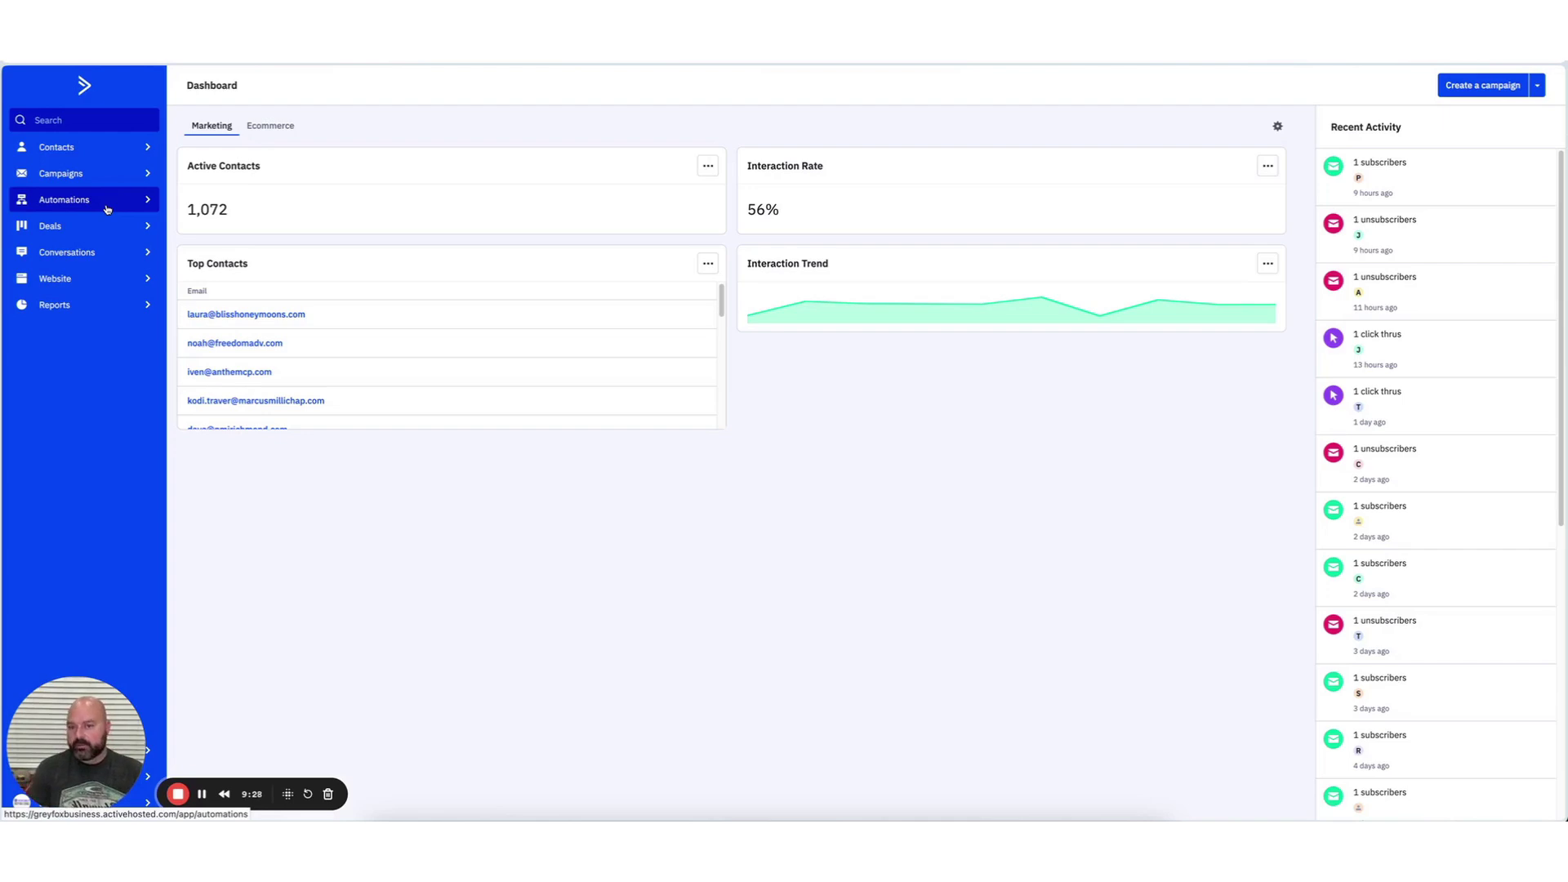
{"action": "left_click", "coordinate": [51, 226]}
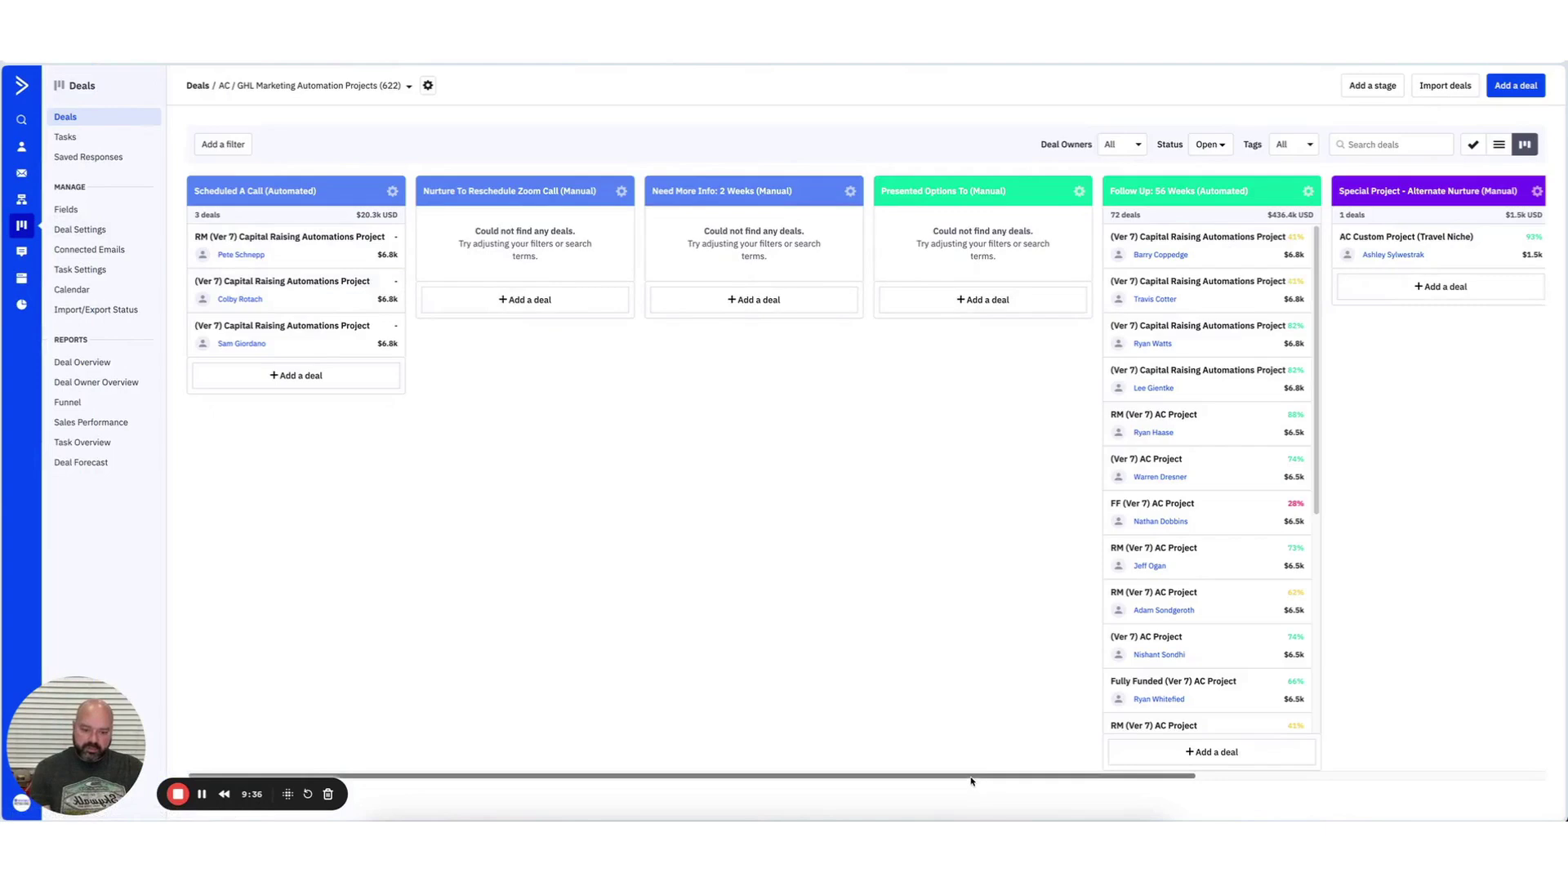
{"action": "left_click_drag", "start_coordinate": [971, 781], "coordinate": [1232, 692]}
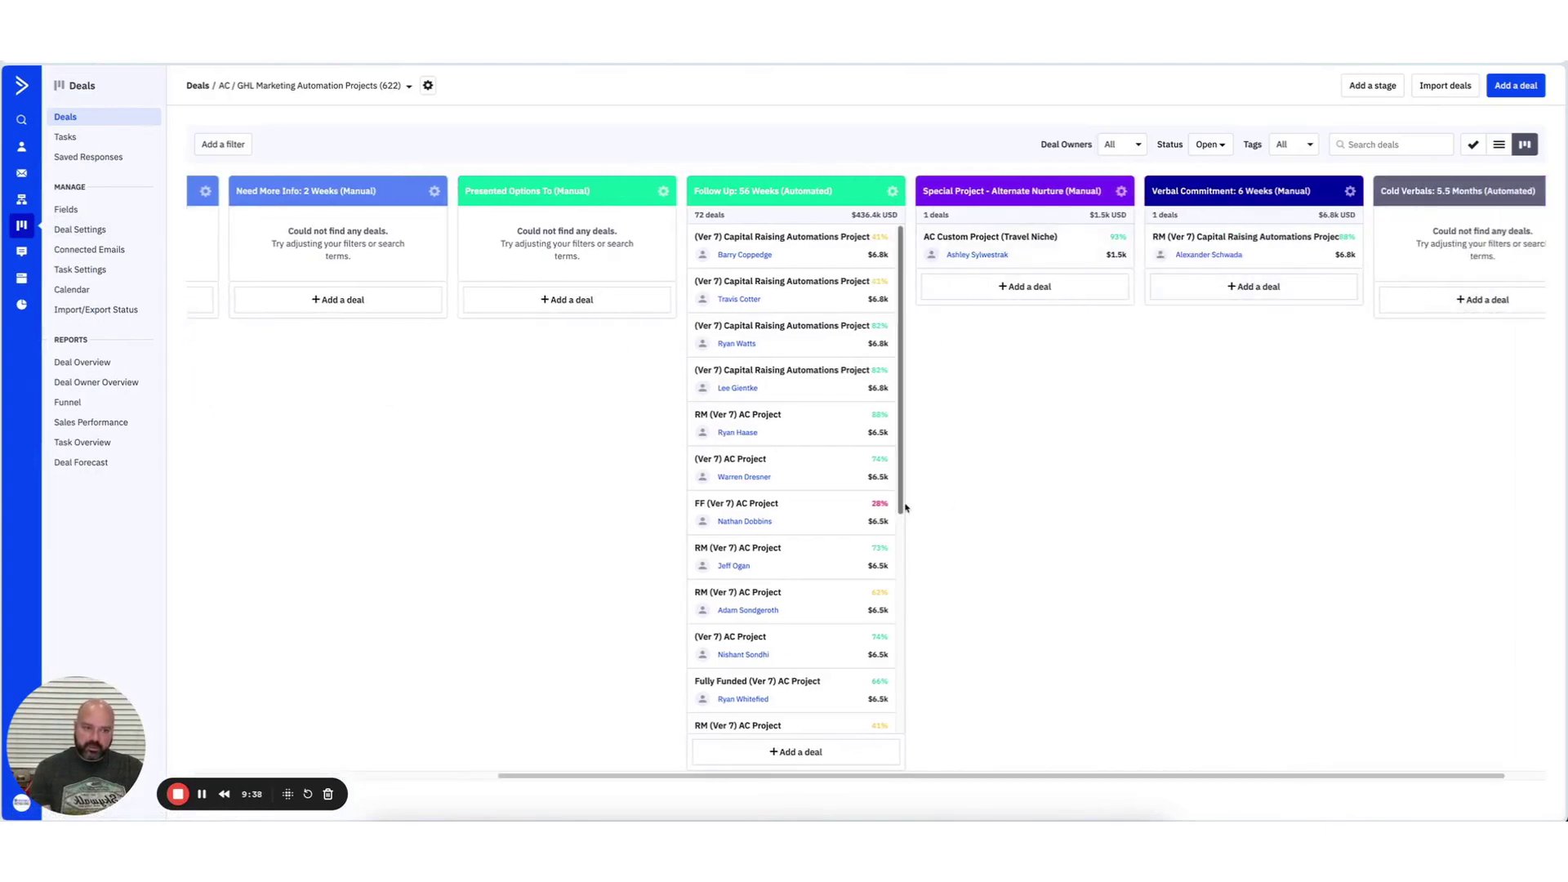
{"action": "left_click_drag", "start_coordinate": [1076, 776], "coordinate": [638, 774]}
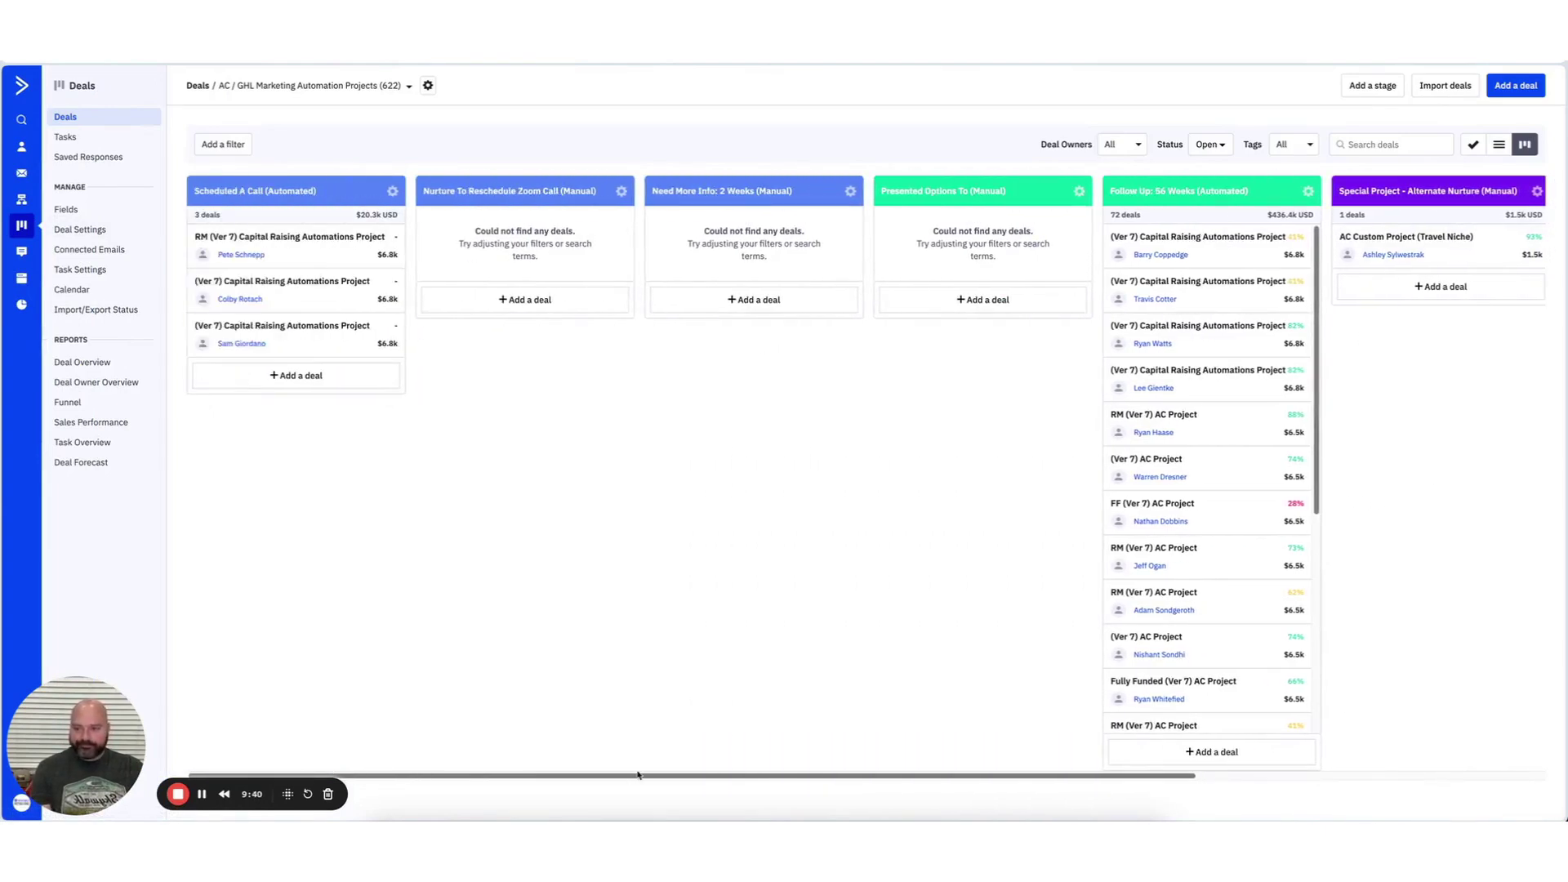
{"action": "left_click", "coordinate": [23, 97]}
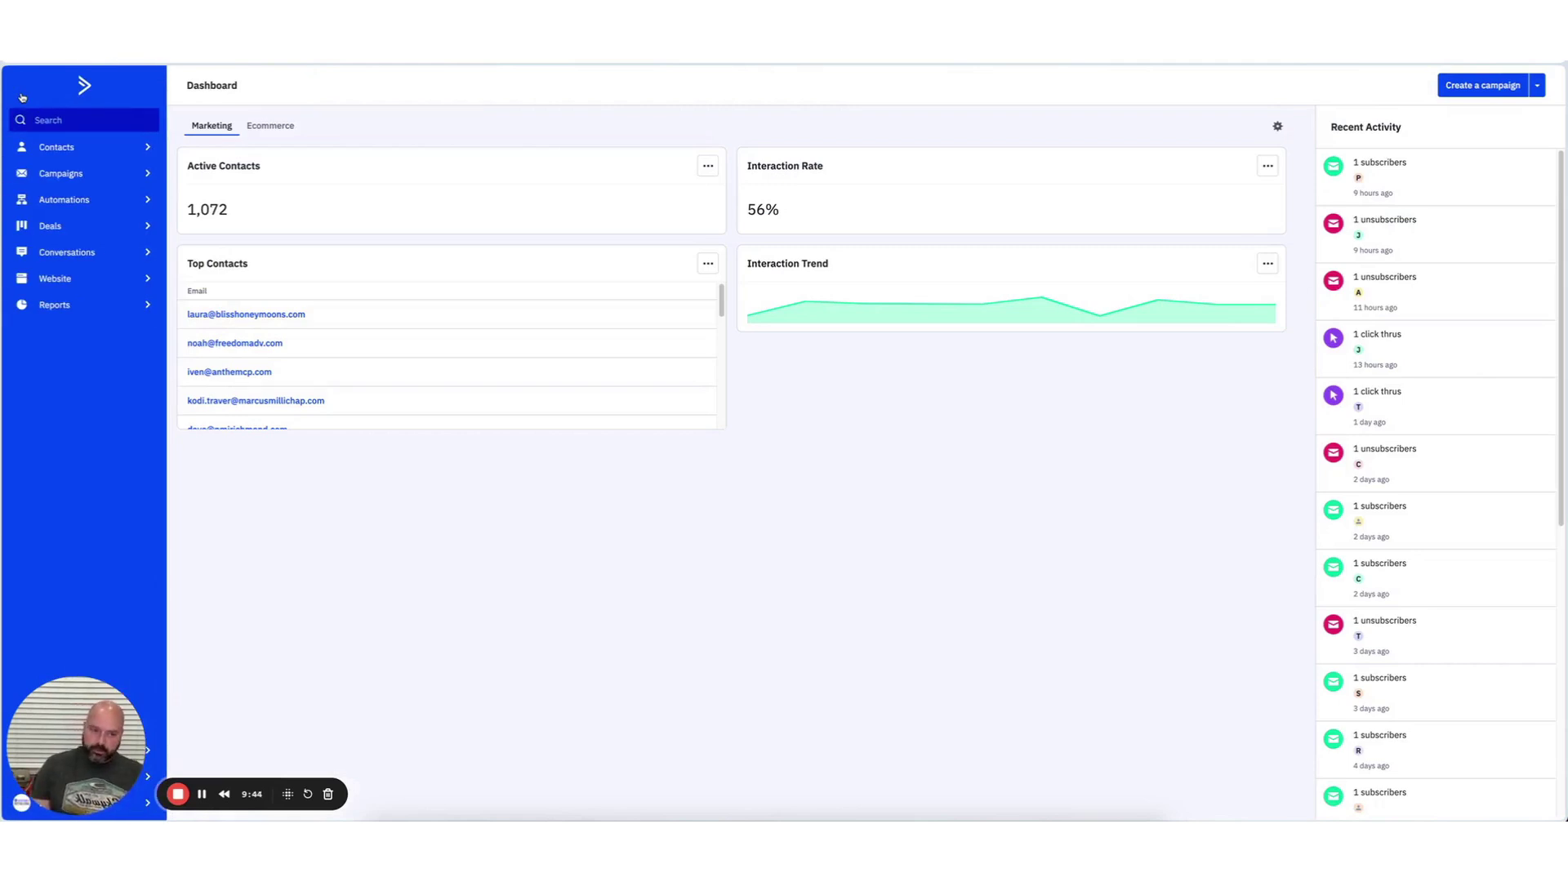